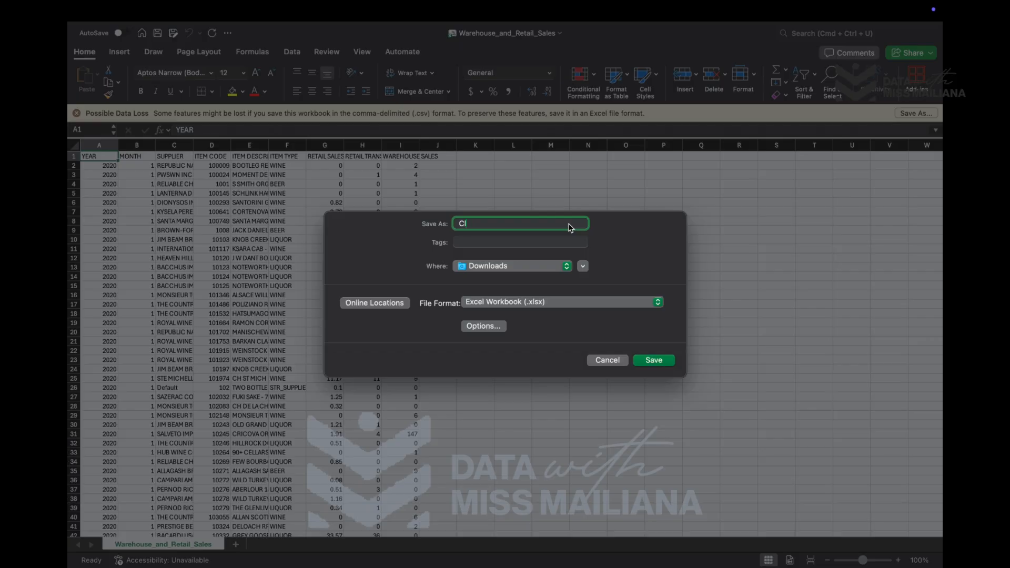
- Save the workbook in Downloads as "Cleaned Warehouse Data" in Excel Workbook (.xlsx) format
type("eaned Warehouse Data")
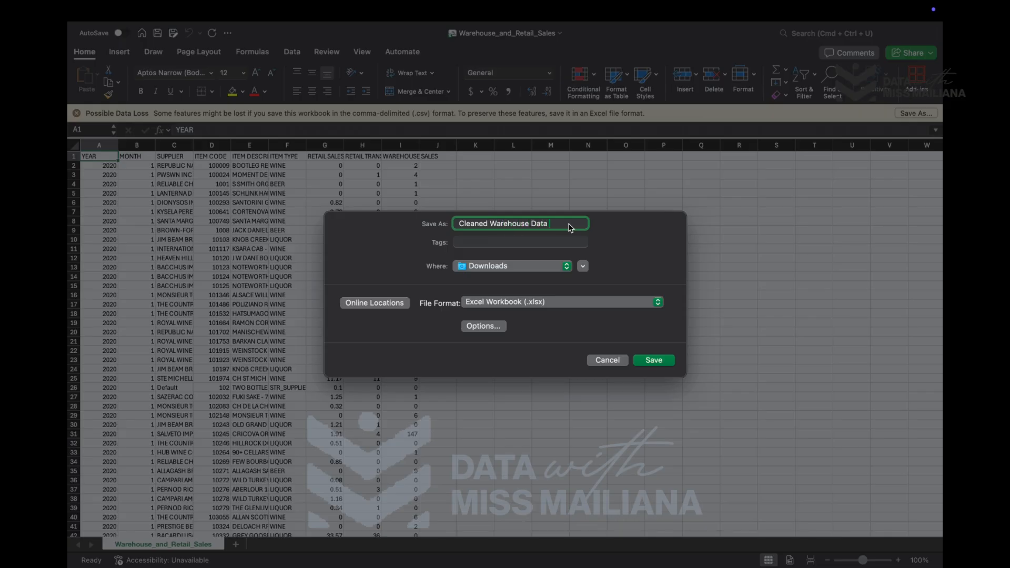
left_click(654, 360)
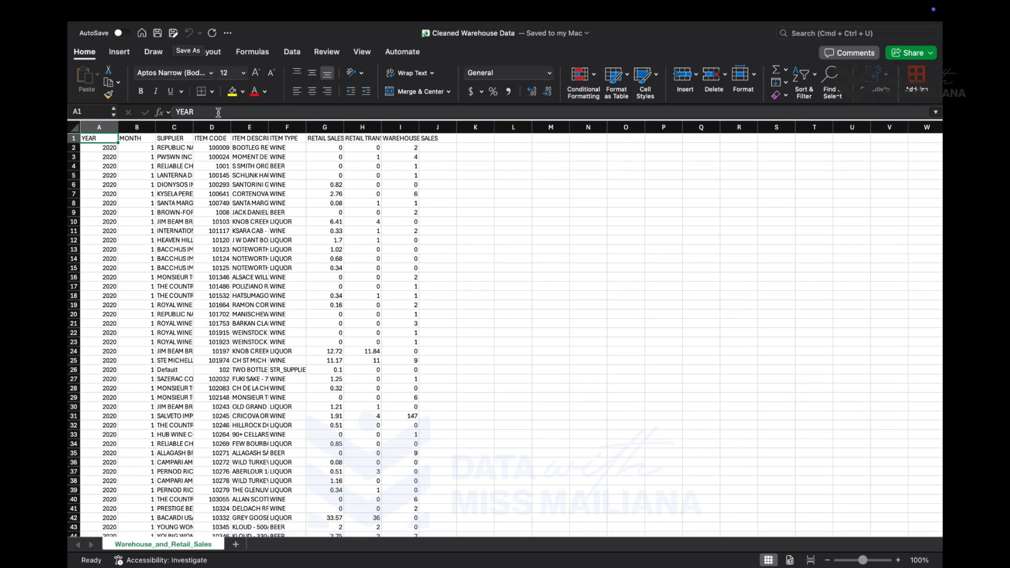
left_click(173, 32)
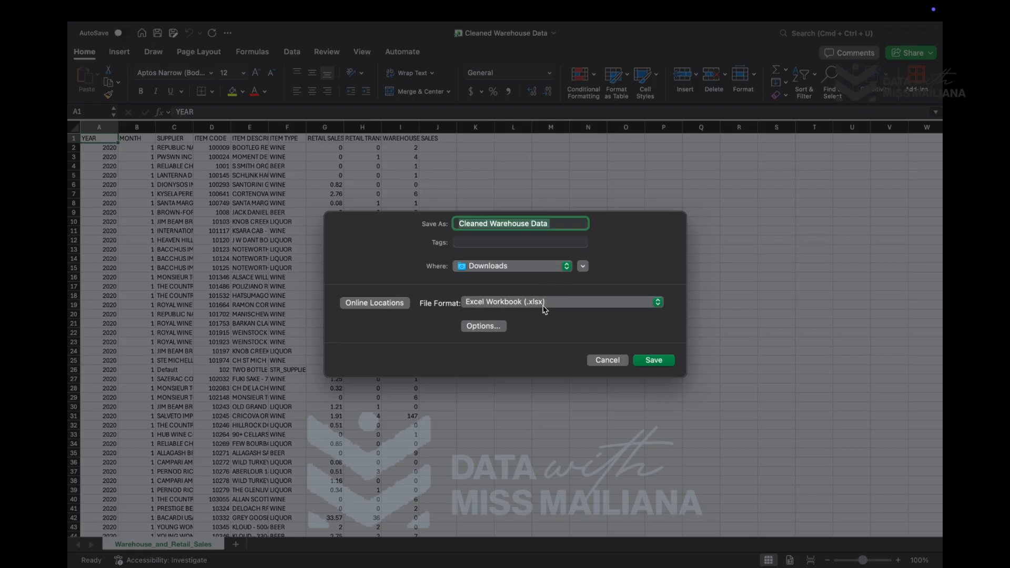
left_click(606, 360)
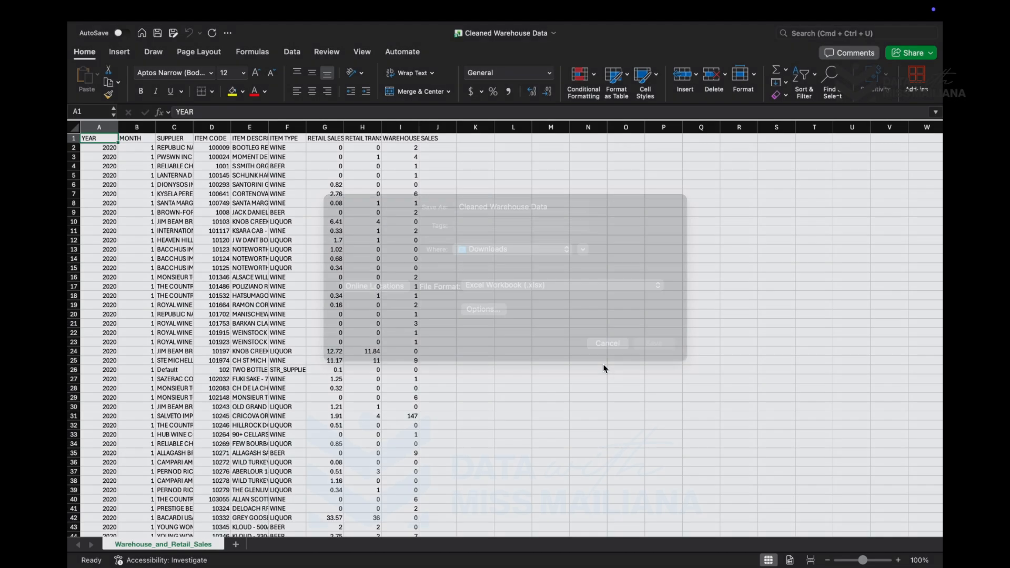
- Look through the rows and columns of the warehouse and retail sales data
scroll(334, 261, "down", 1)
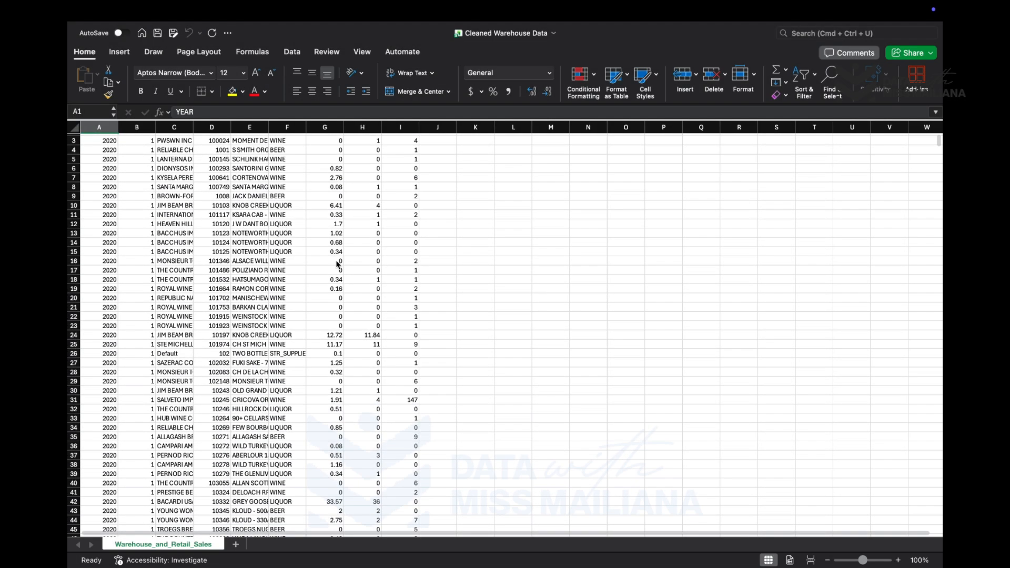
scroll(336, 263, "up", 1)
scroll(338, 264, "down", 1)
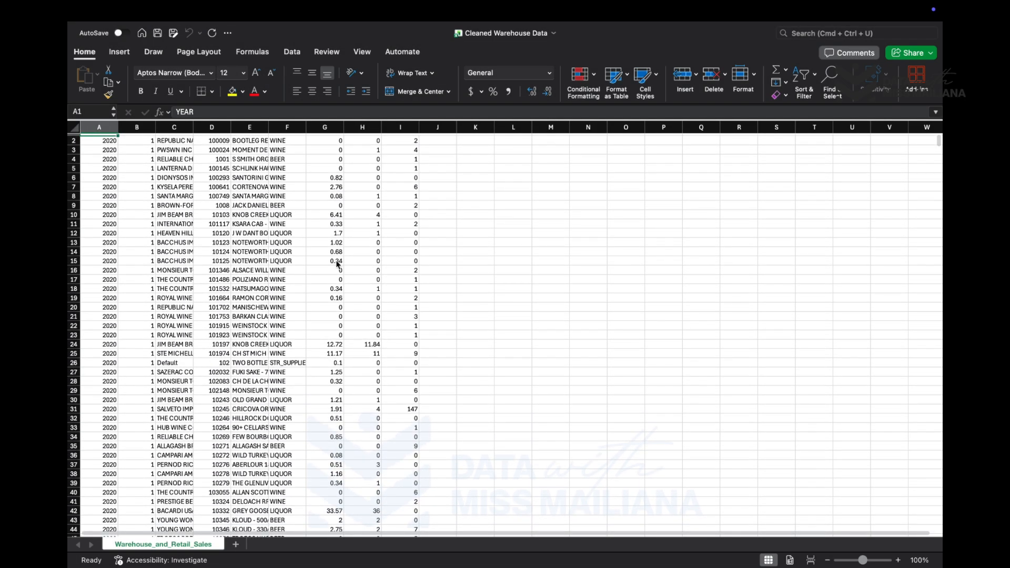
scroll(338, 264, "up", 1)
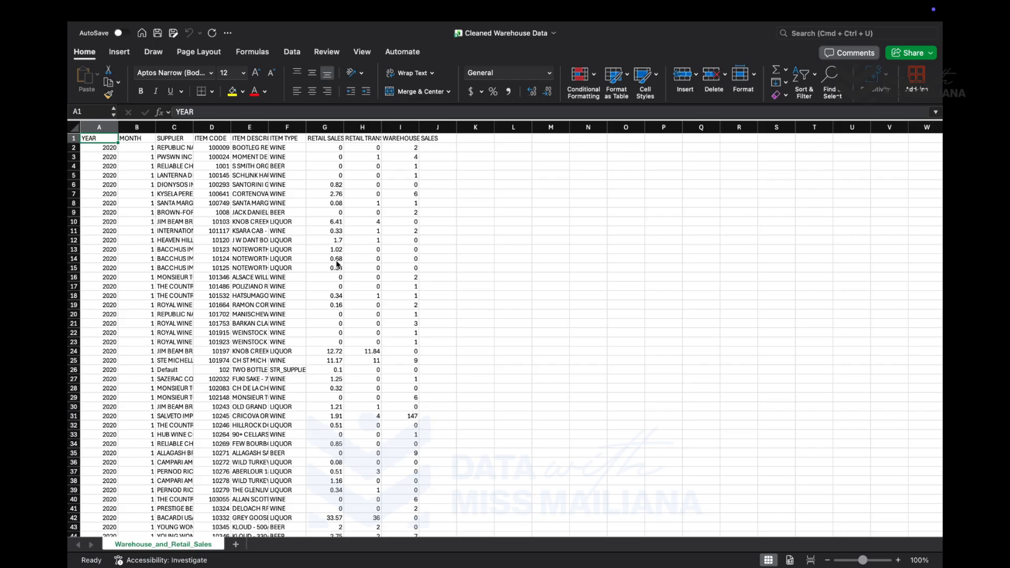
scroll(338, 264, "down", 16)
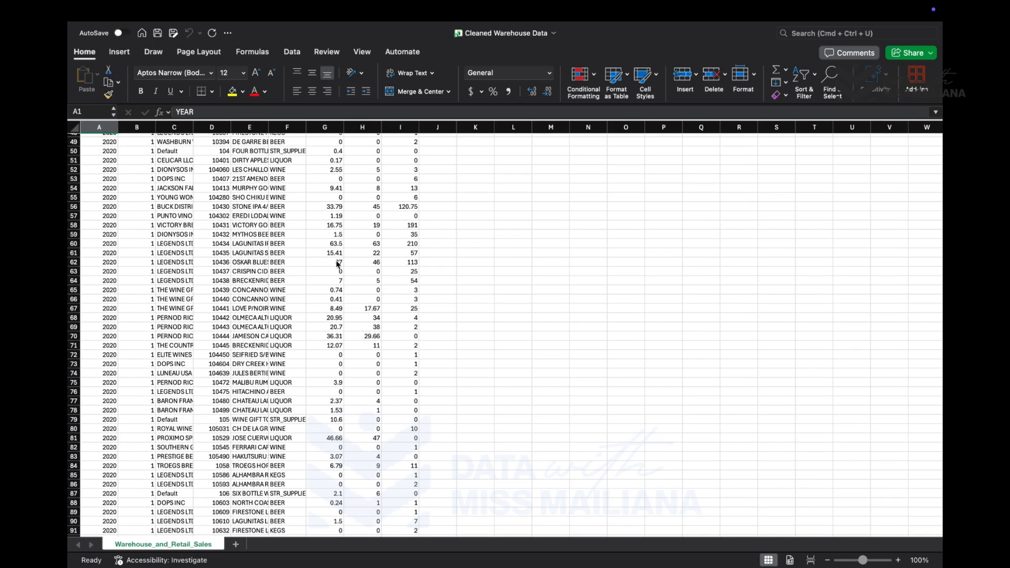
scroll(337, 264, "up", 16)
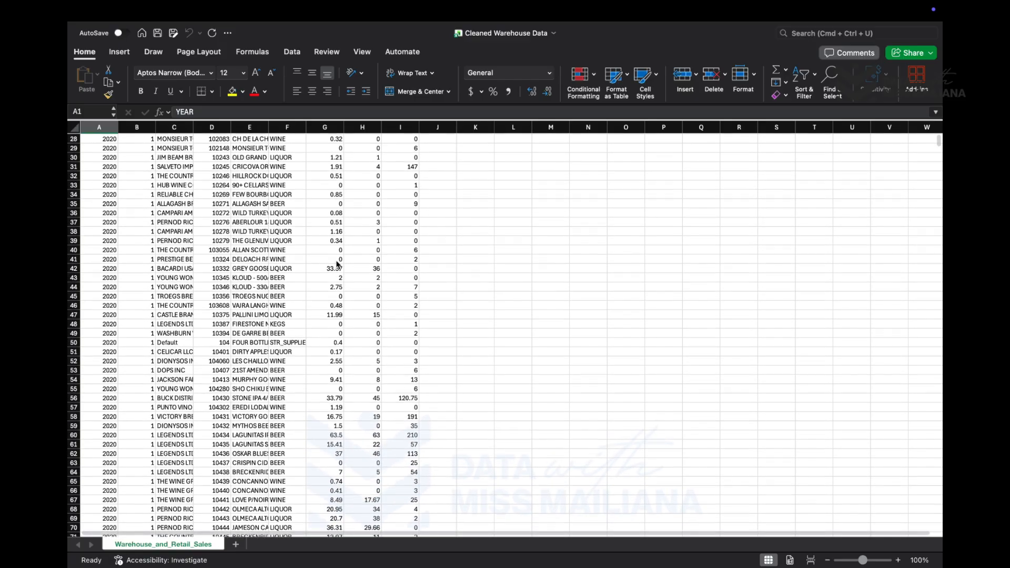
scroll(338, 264, "down", 1)
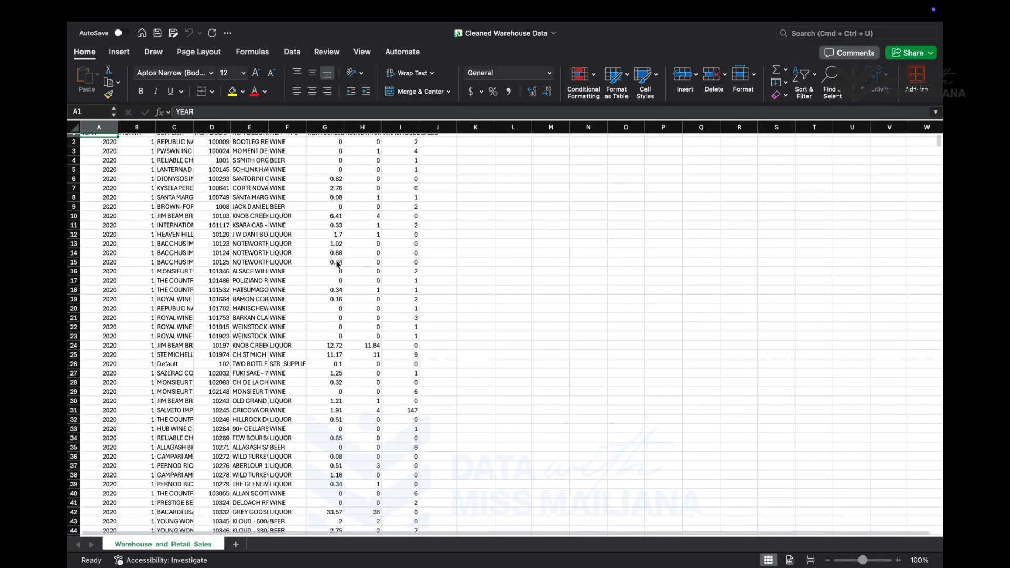
scroll(337, 264, "up", 1)
scroll(338, 264, "right", 1)
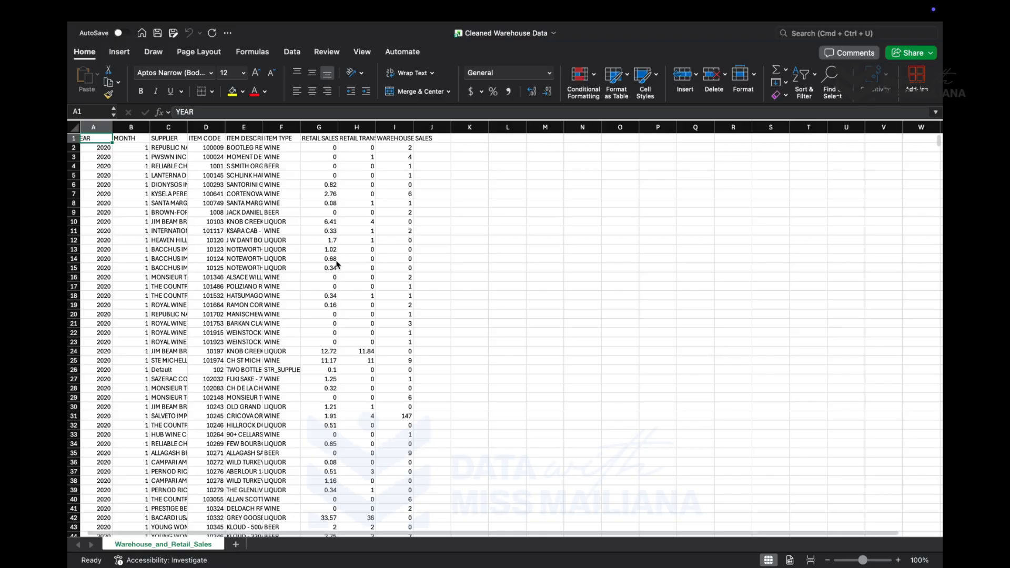
- Bold the column headers from YEAR to WAREHOUSE SALES in row 1 and increase their font size
left_click(79, 139)
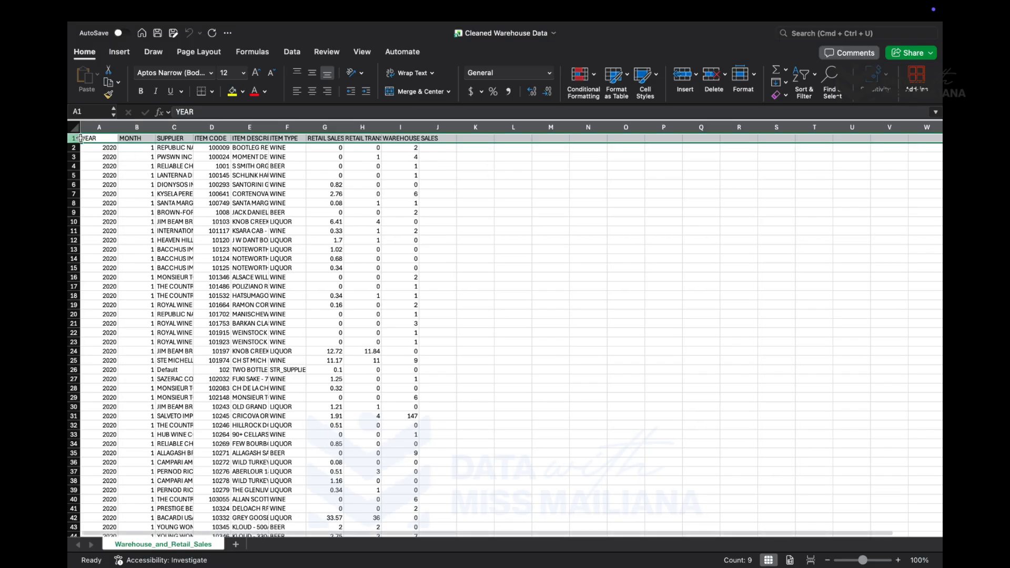
left_click(283, 154)
left_click_drag(102, 139, 415, 145)
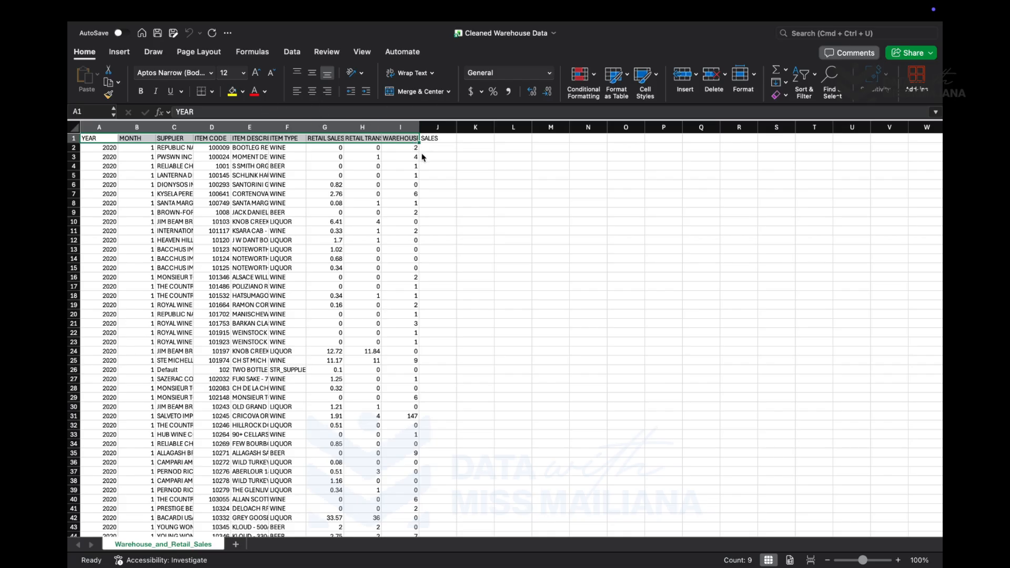
left_click(140, 92)
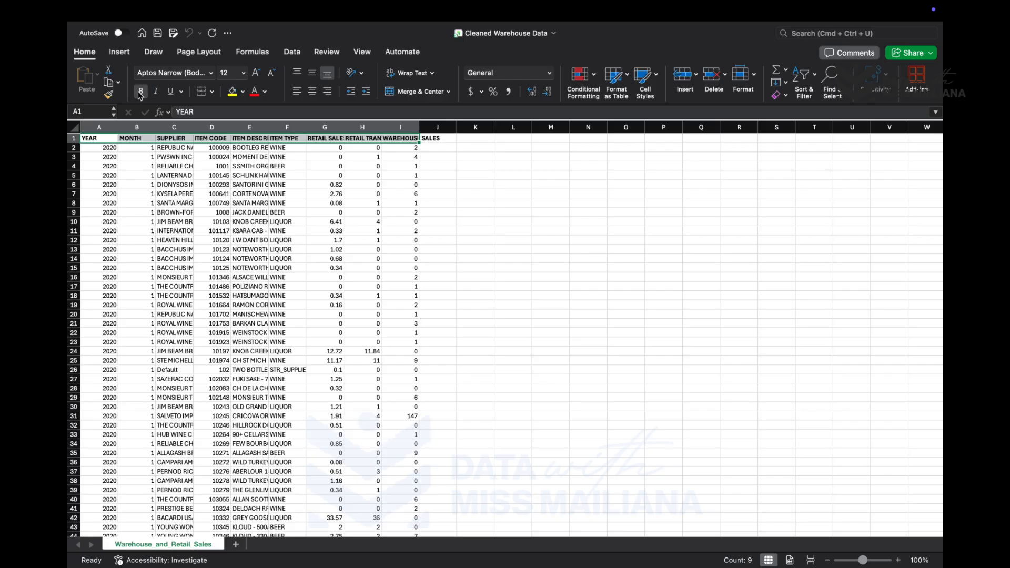
left_click(227, 75)
left_click(243, 73)
left_click(236, 185)
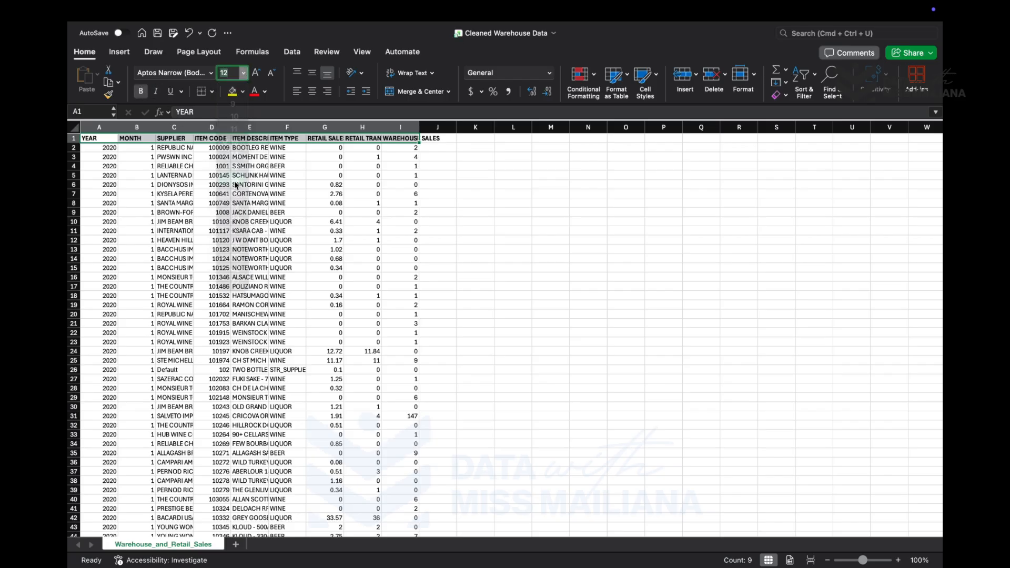
left_click(362, 217)
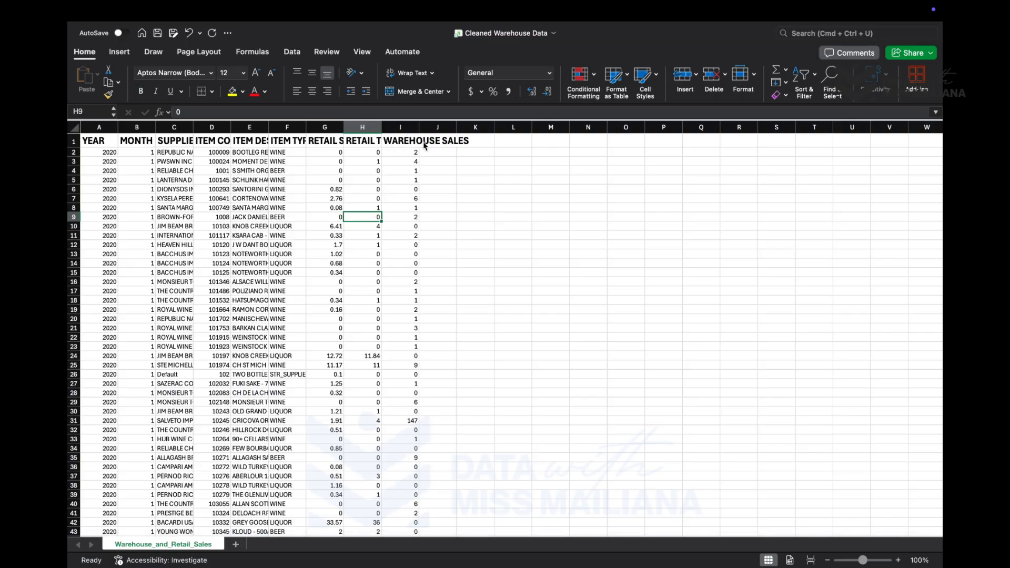
- Run Remove Duplicates on the dataset with headers recognised and all columns from YEAR to WAREHOUSE SALES compared
scroll(408, 170, "up", 5)
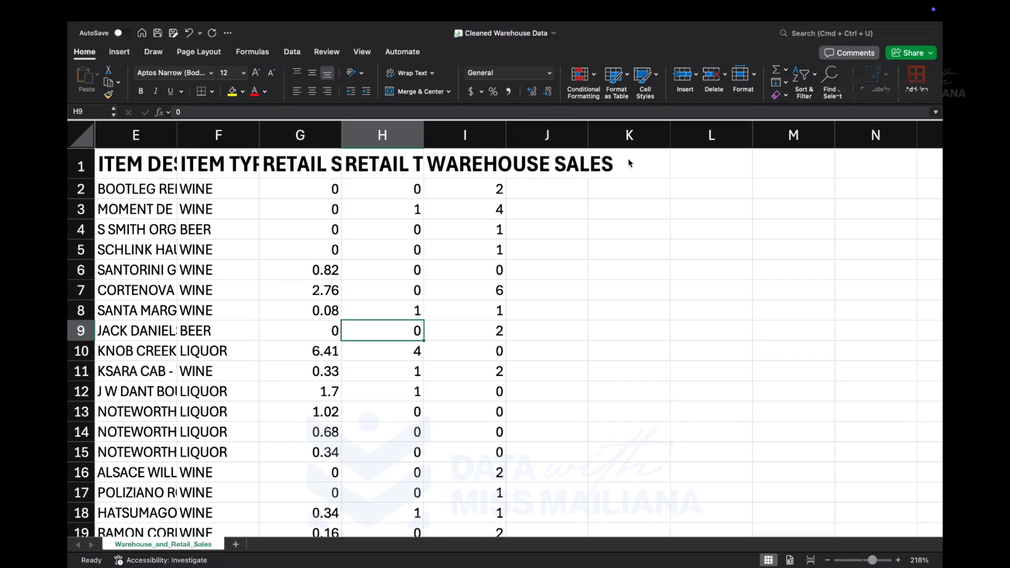
scroll(397, 242, "left", 4)
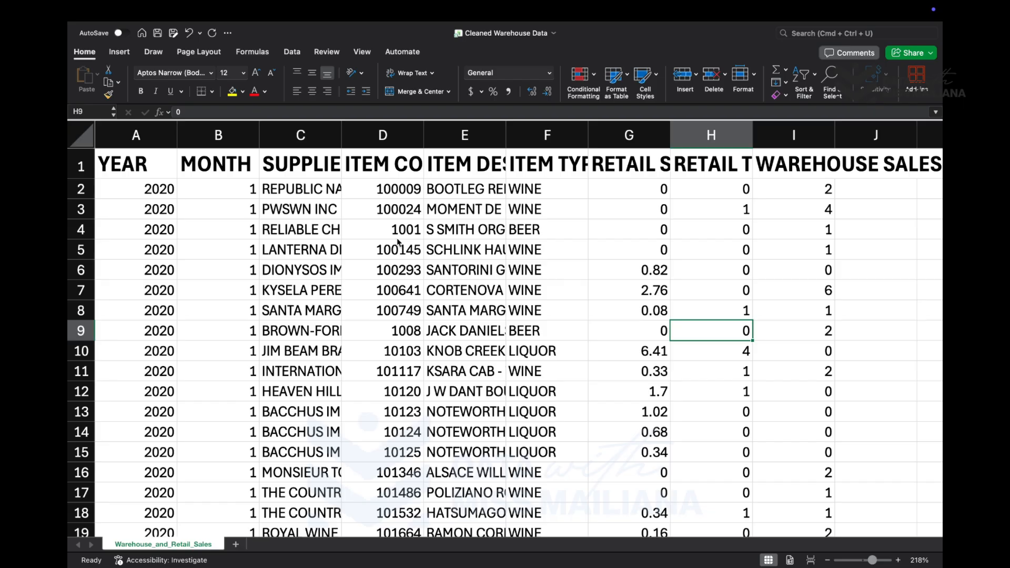
left_click(314, 288)
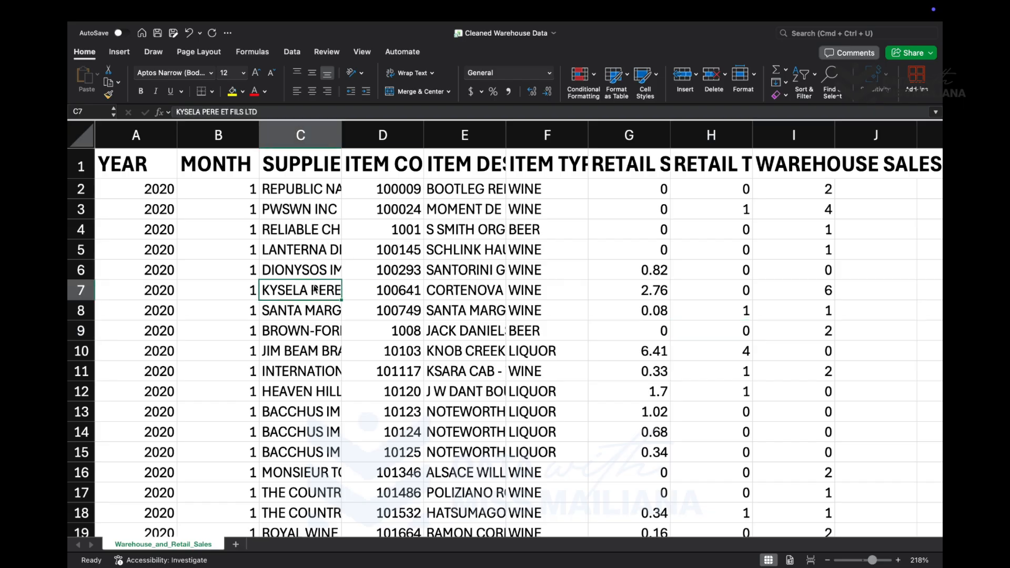
left_click(292, 52)
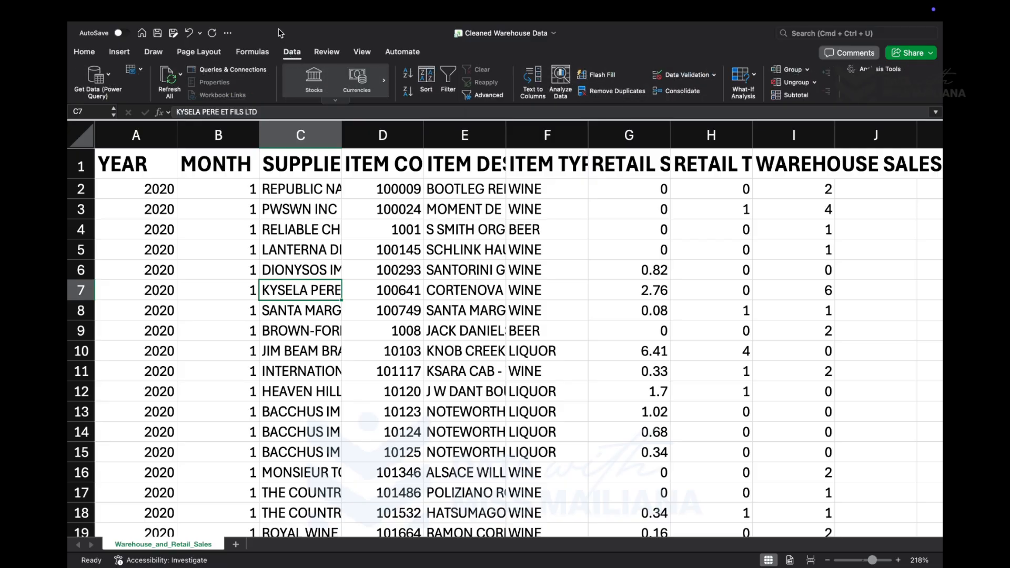
left_click(600, 95)
scroll(534, 202, "down", 3)
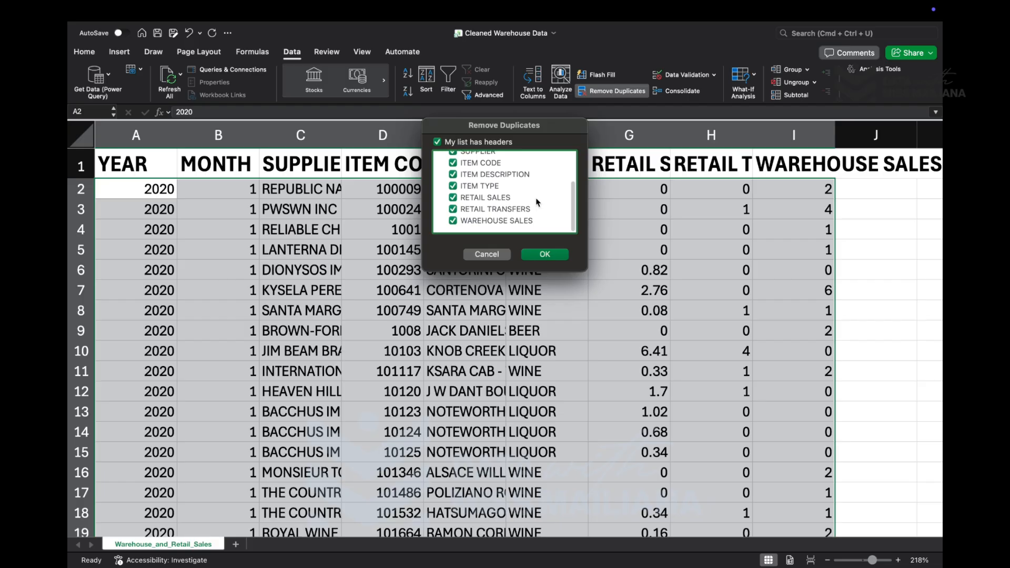
scroll(490, 197, "up", 3)
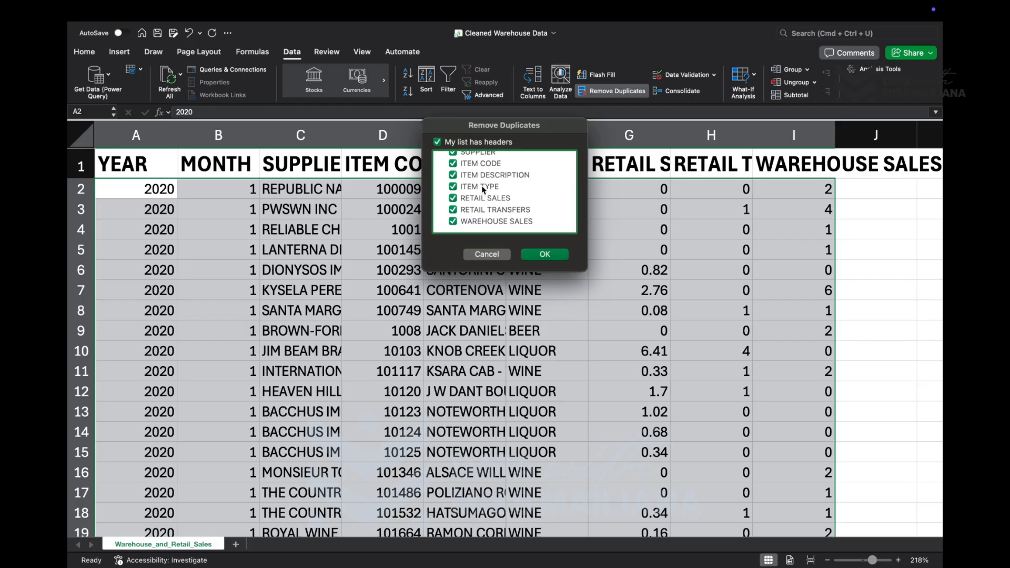
left_click(547, 255)
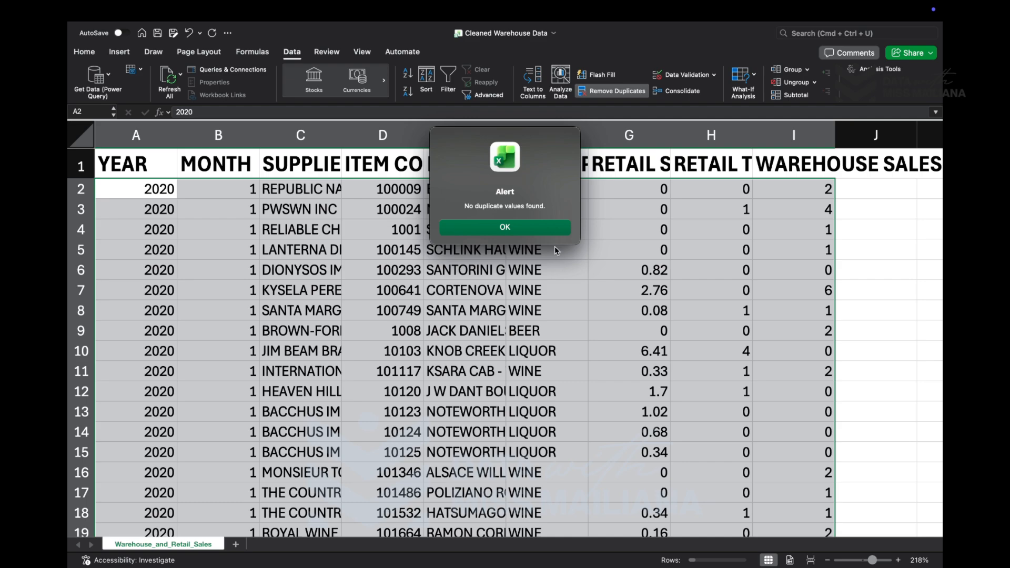
left_click(550, 230)
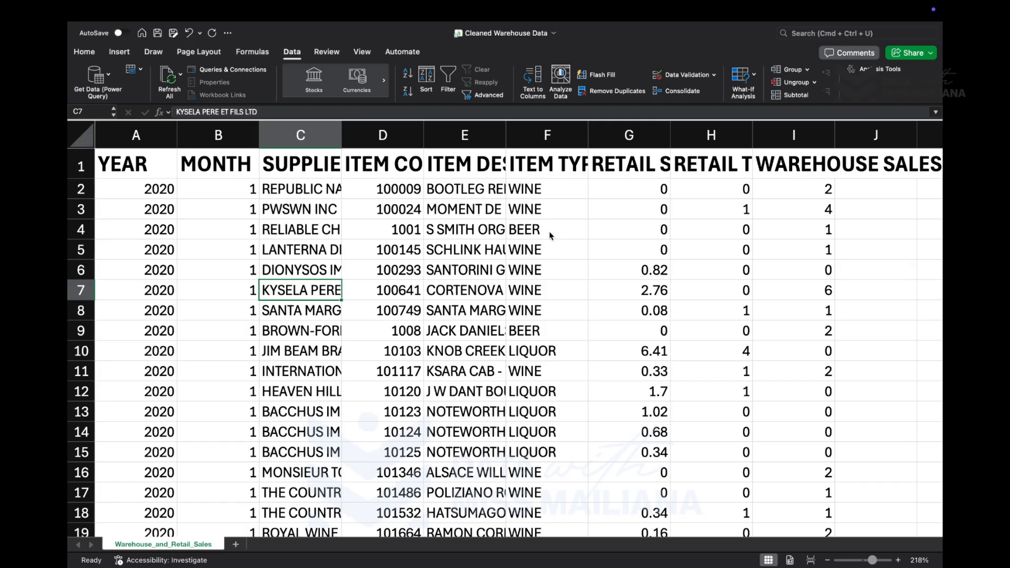
- Select all blank cells in the dataset using Go To Special with the Blanks option
key("ctrl+g")
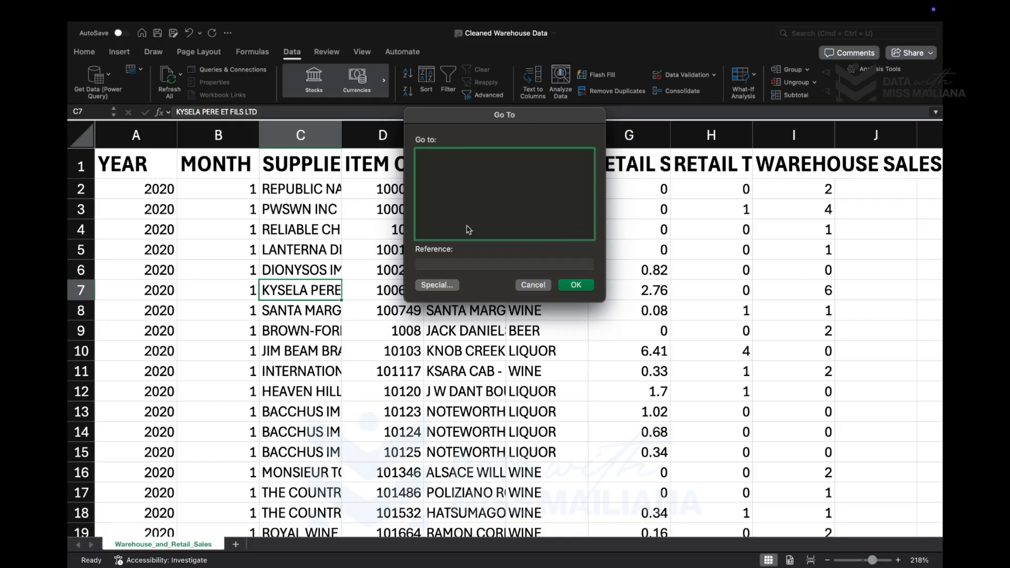
left_click(447, 286)
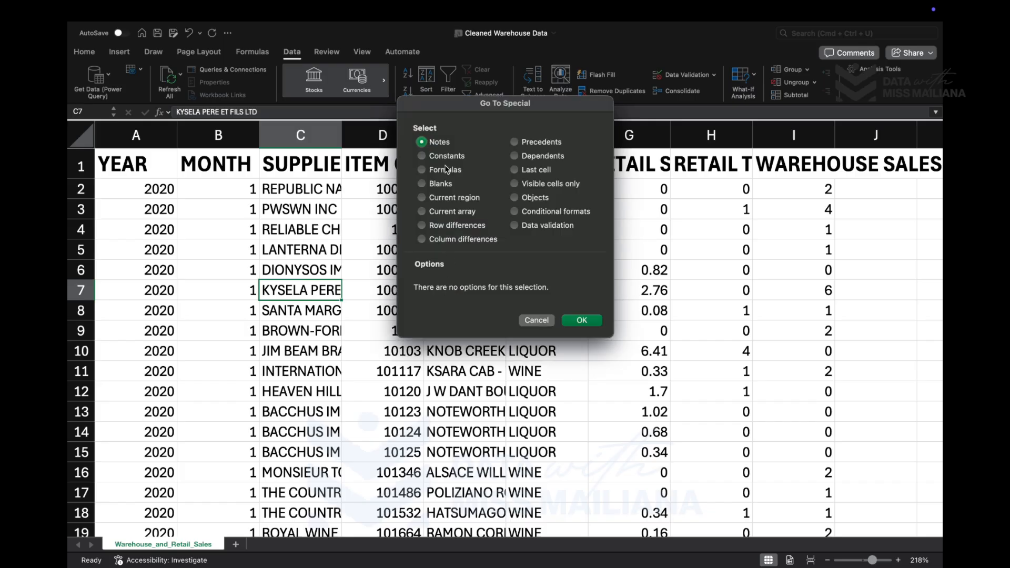
left_click(423, 185)
left_click(582, 320)
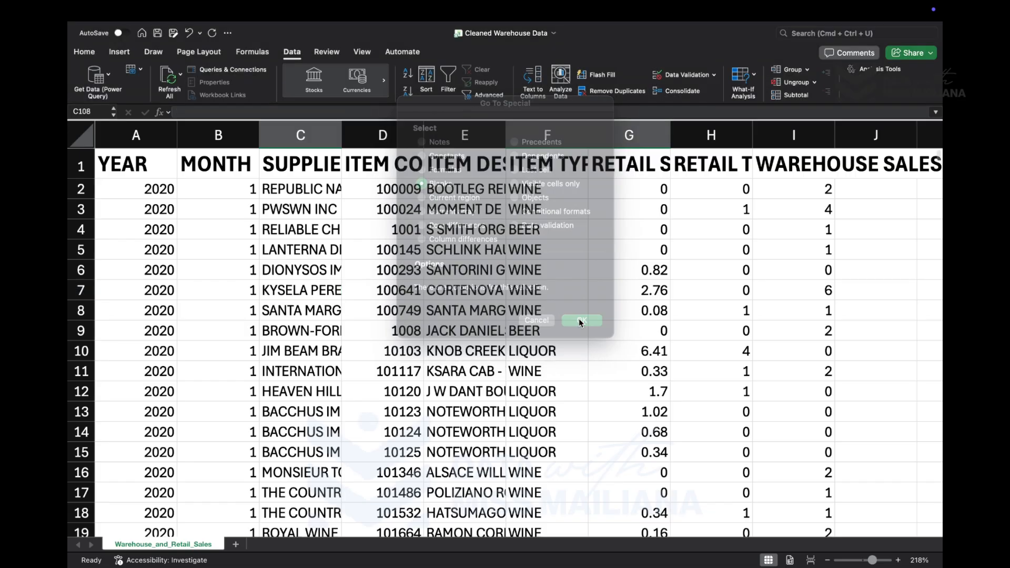
- Examine the blank supplier cell C108, the rest of its record and the surrounding rows
scroll(448, 418, "down", 3)
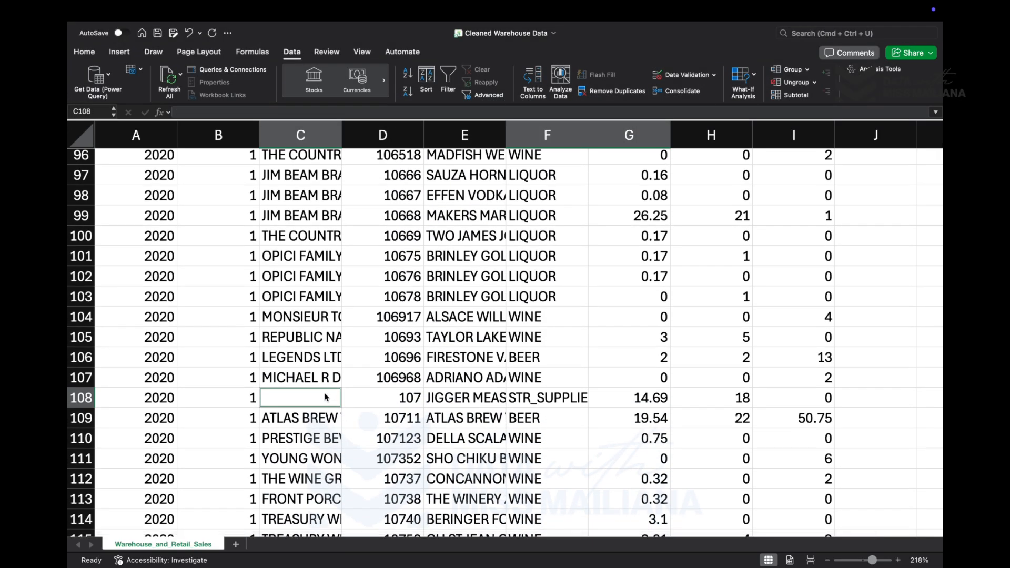
left_click(308, 398)
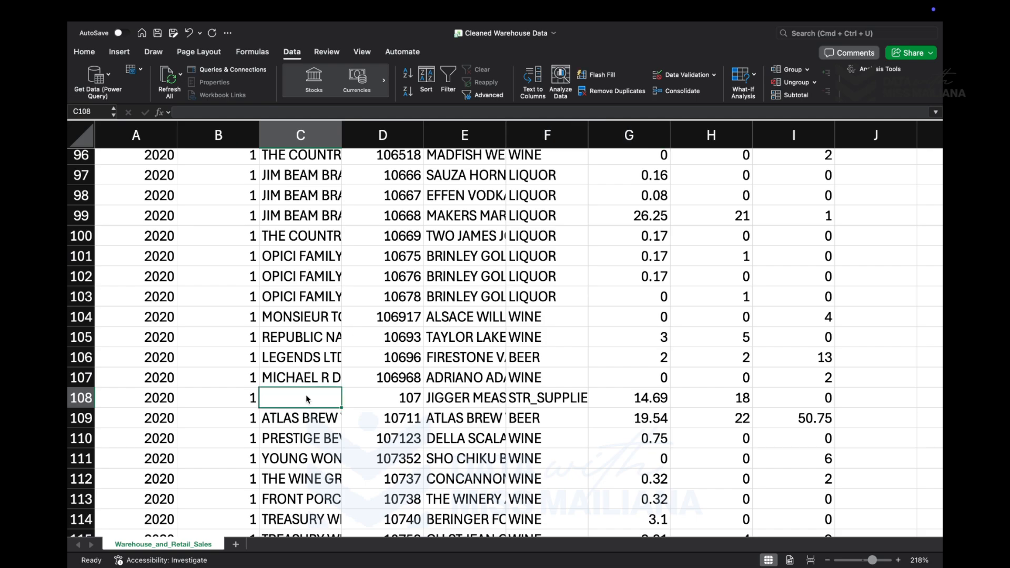
scroll(307, 398, "down", 10)
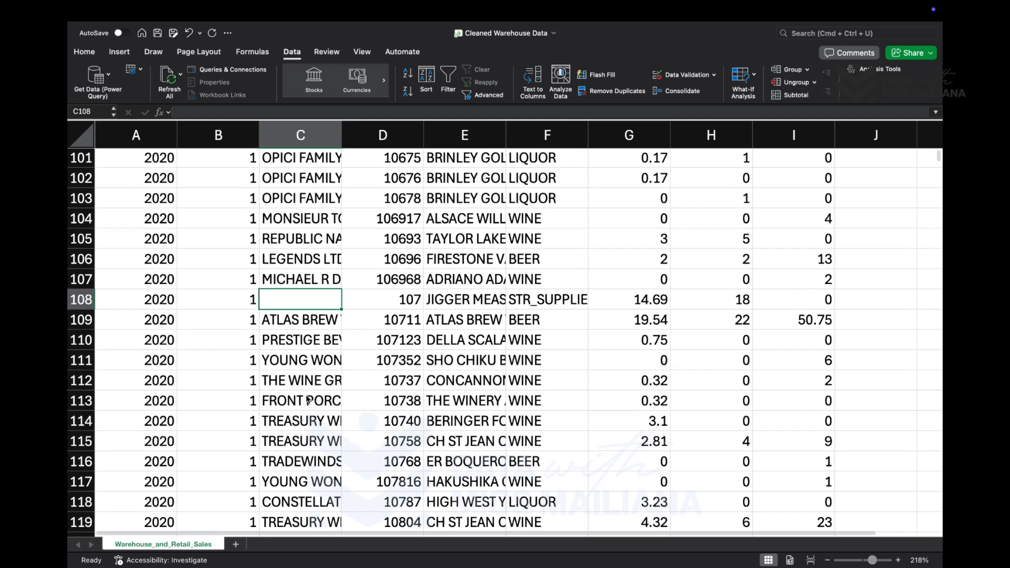
scroll(308, 405, "up", 15)
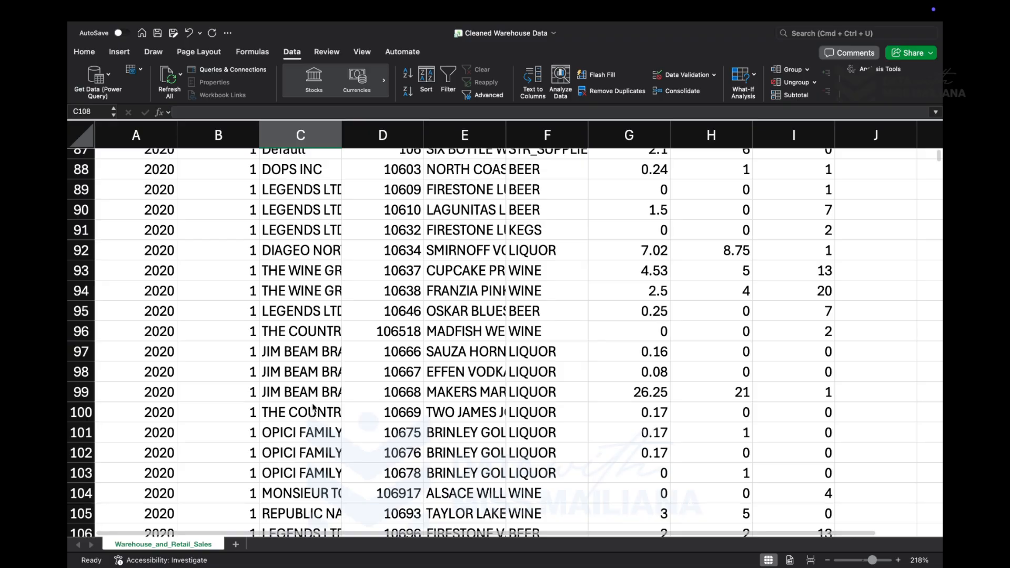
scroll(311, 415, "down", 6)
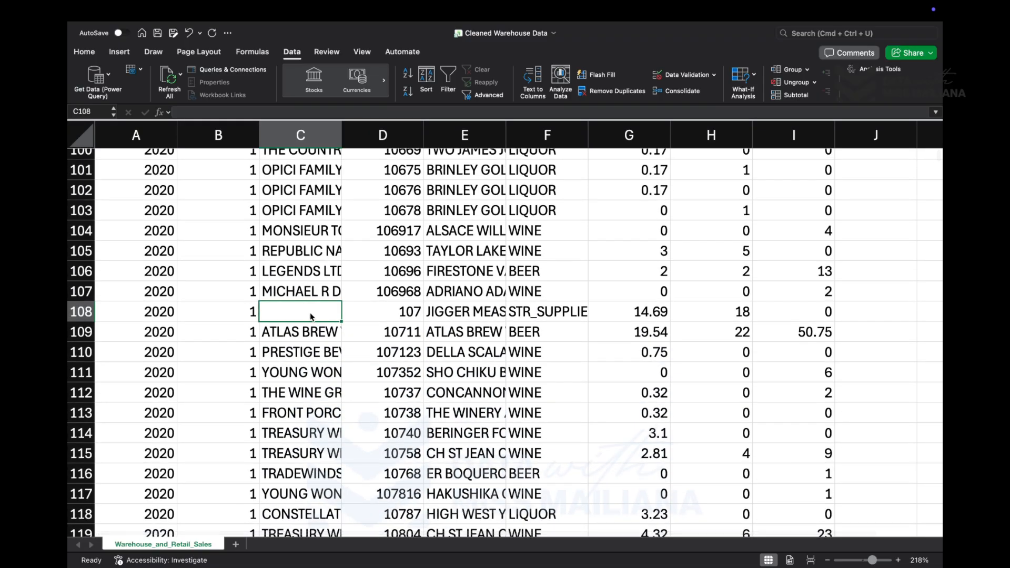
scroll(311, 316, "up", 2)
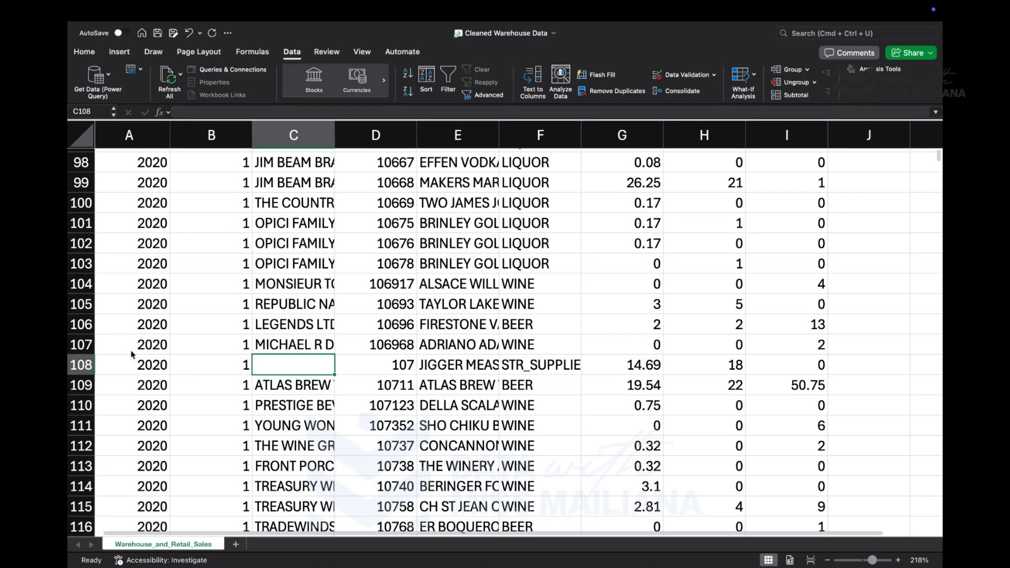
left_click(82, 355)
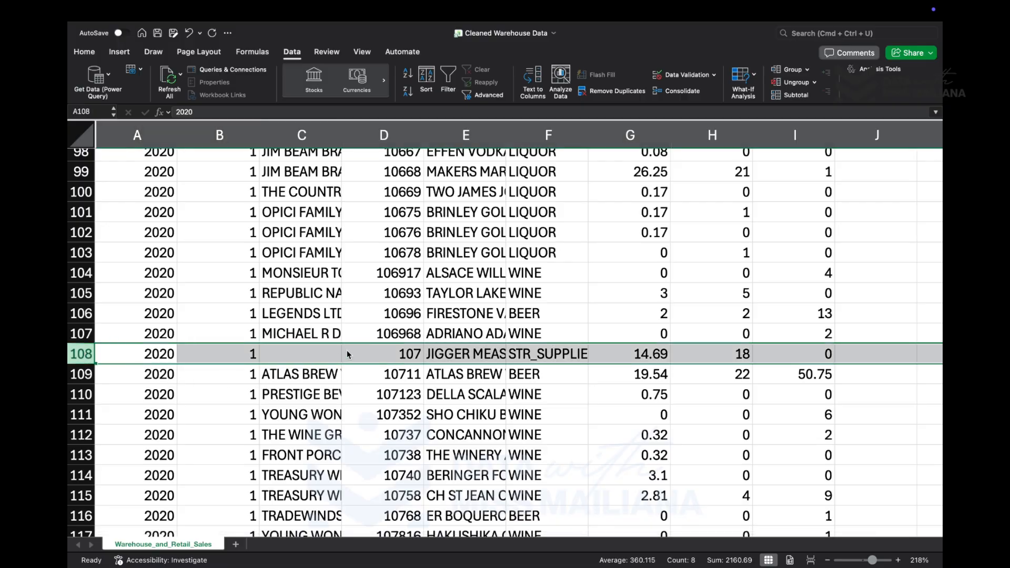
scroll(379, 347, "down", 5)
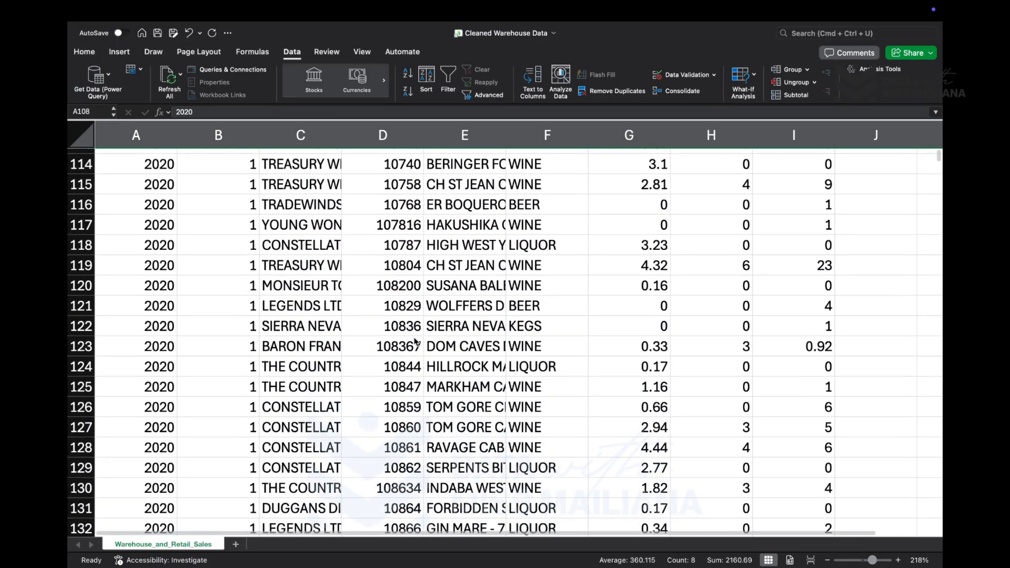
- Fill the blank supplier cell C108 with N/A
scroll(416, 341, "down", 9)
scroll(416, 343, "up", 12)
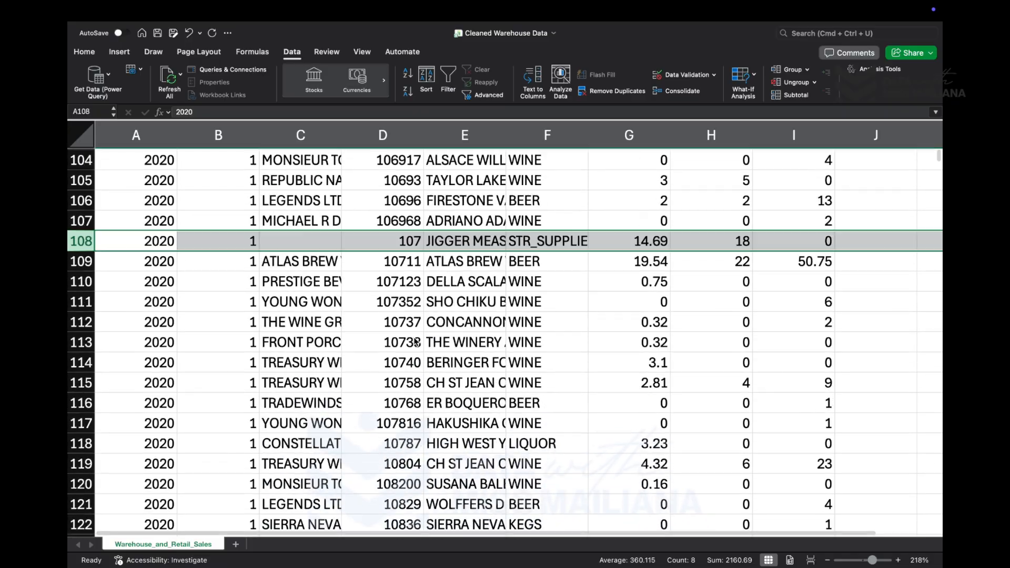
scroll(415, 343, "up", 20)
scroll(426, 317, "down", 1)
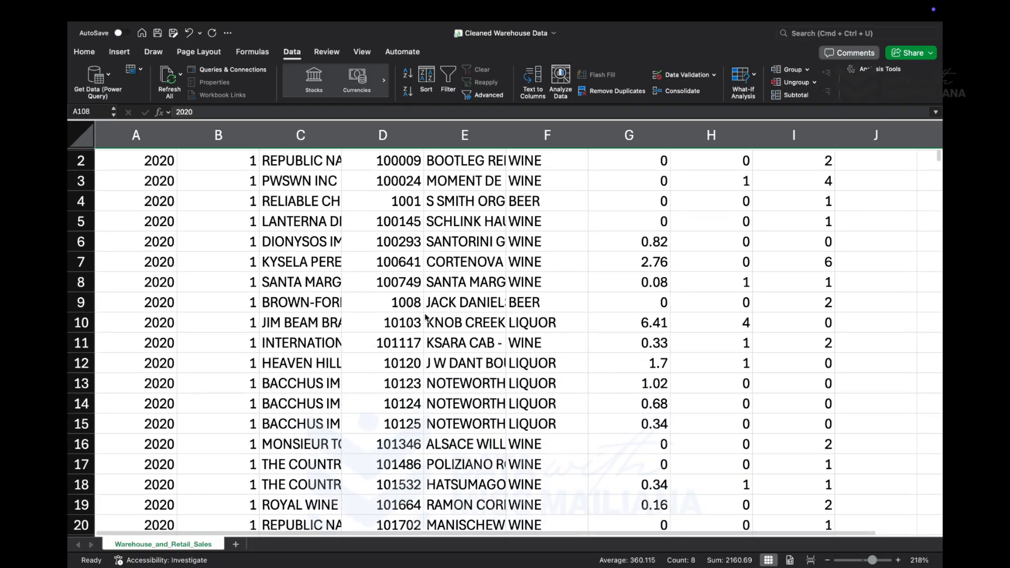
scroll(426, 317, "down", 20)
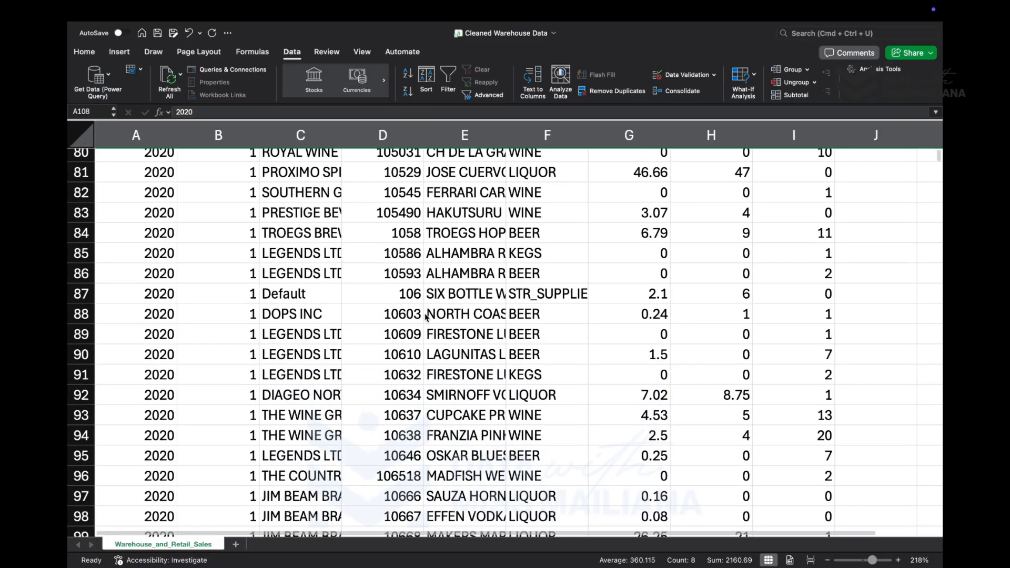
scroll(426, 318, "down", 5)
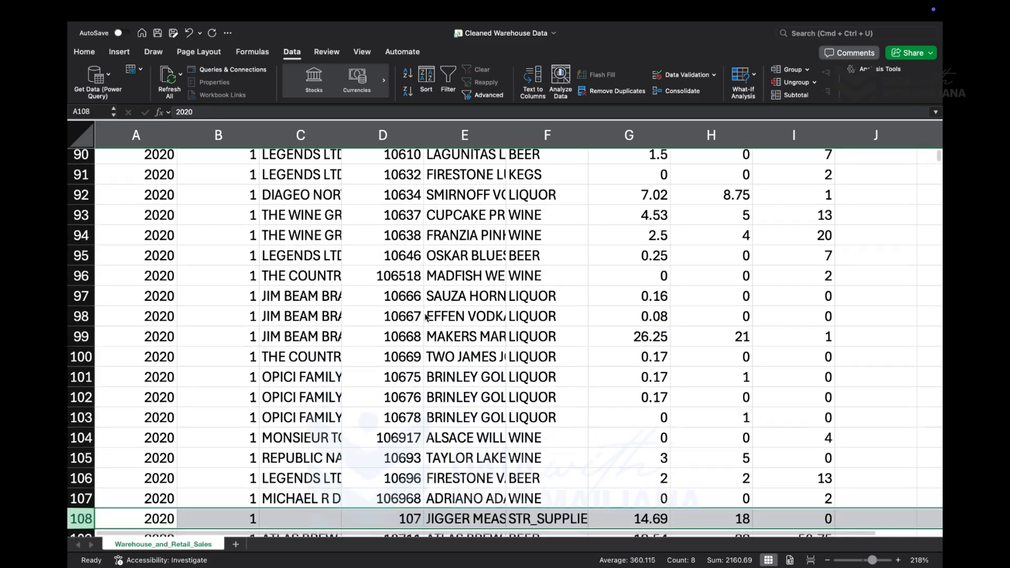
left_click(292, 366)
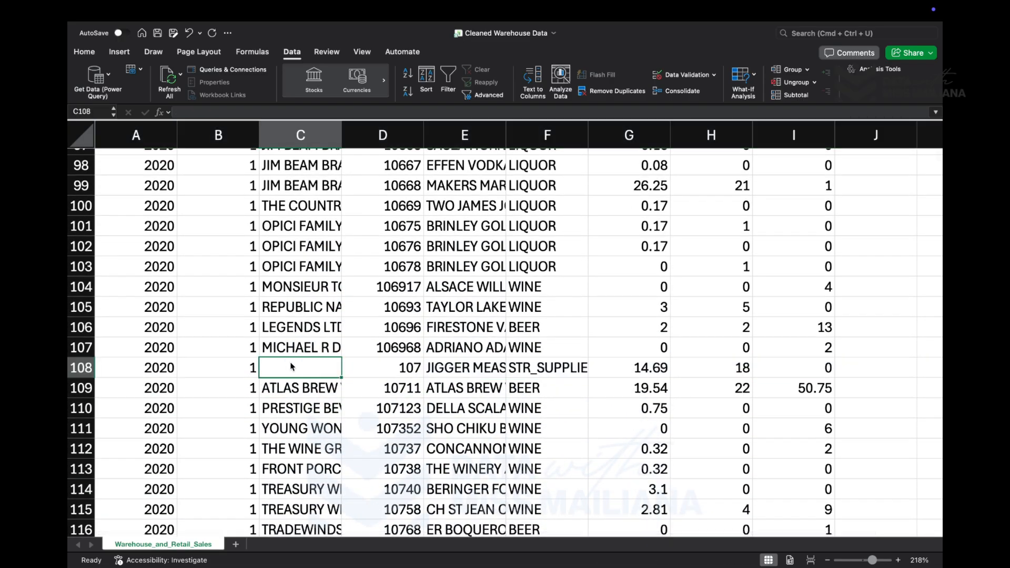
scroll(292, 367, "down", 4)
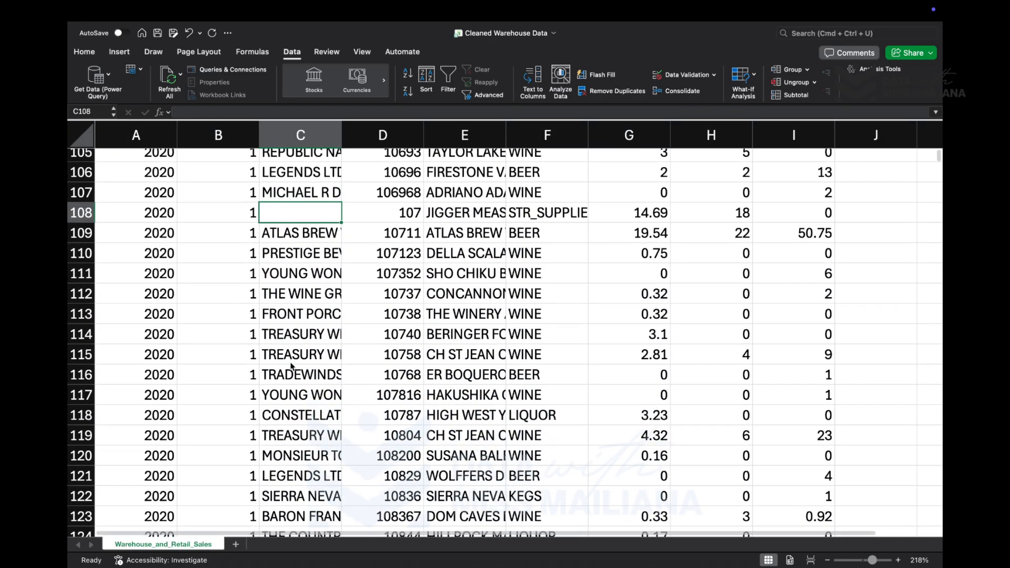
scroll(292, 366, "up", 4)
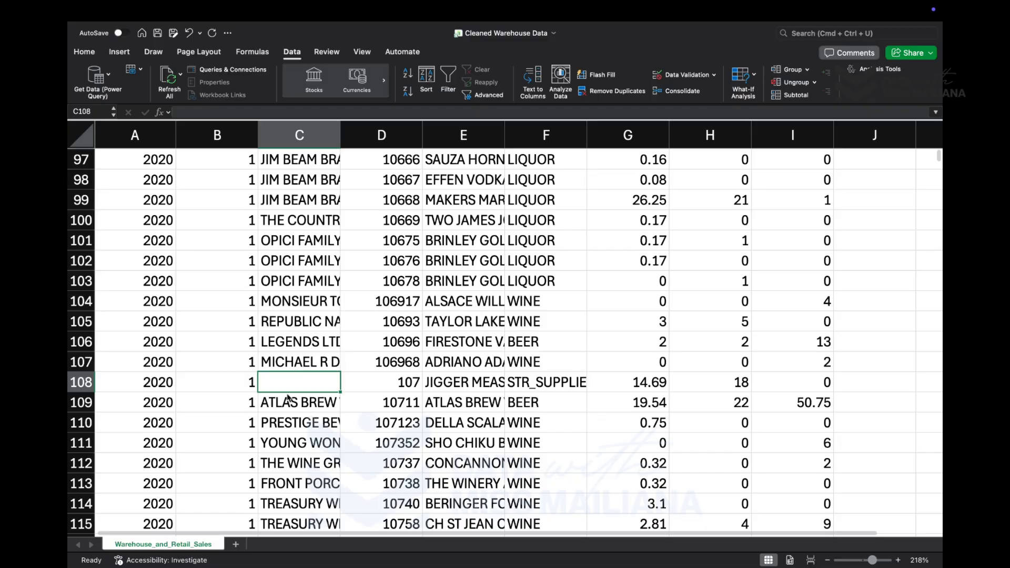
type("N?")
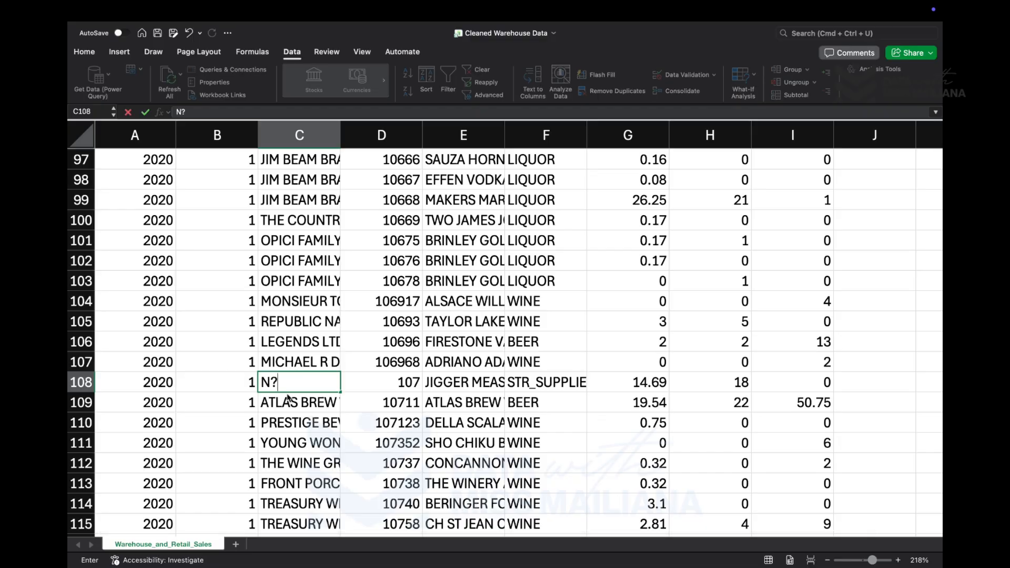
key("BackSpace")
type("/A")
left_click(408, 400)
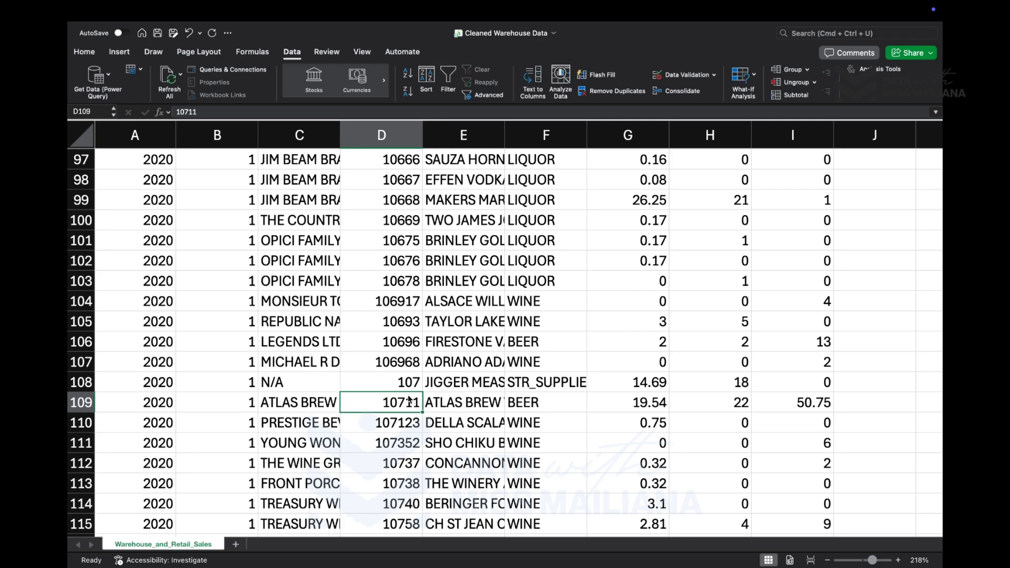
- Find the remaining blank cells using Go To Special with the Blanks option
key("ctrl+g")
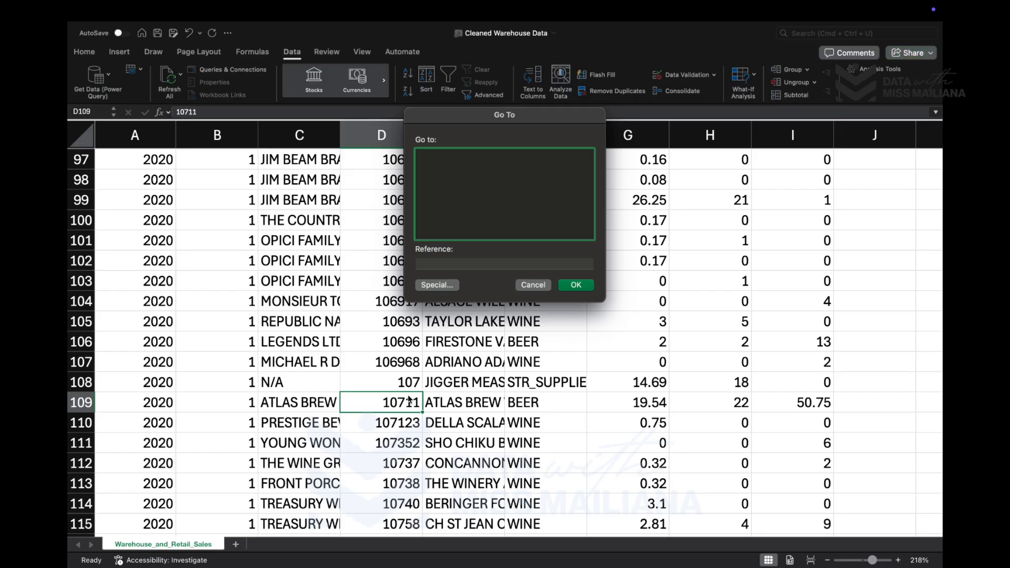
left_click(439, 289)
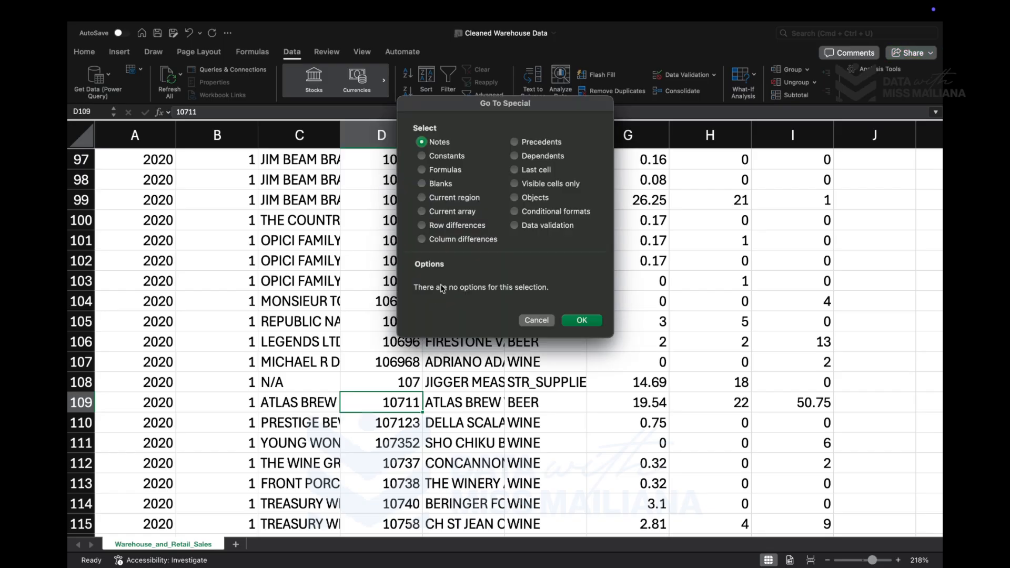
left_click(423, 184)
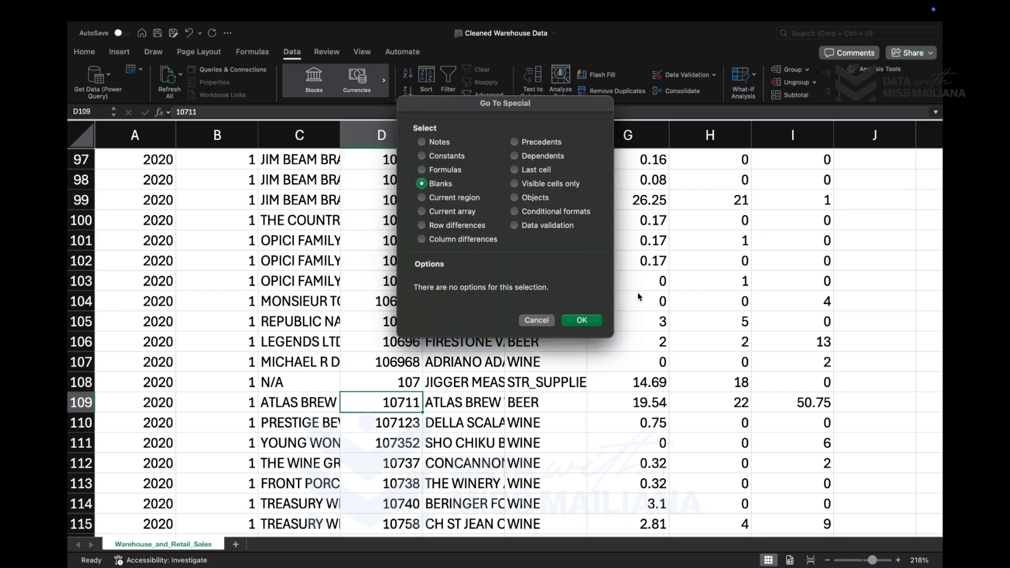
left_click(583, 321)
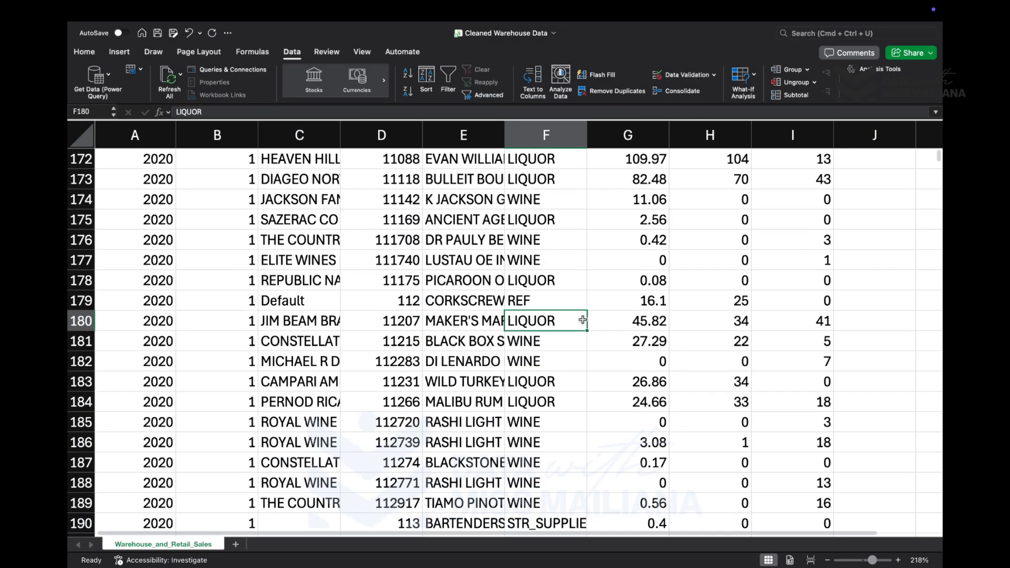
- Fill the blank supplier cell C190 with N/A
scroll(536, 398, "down", 3)
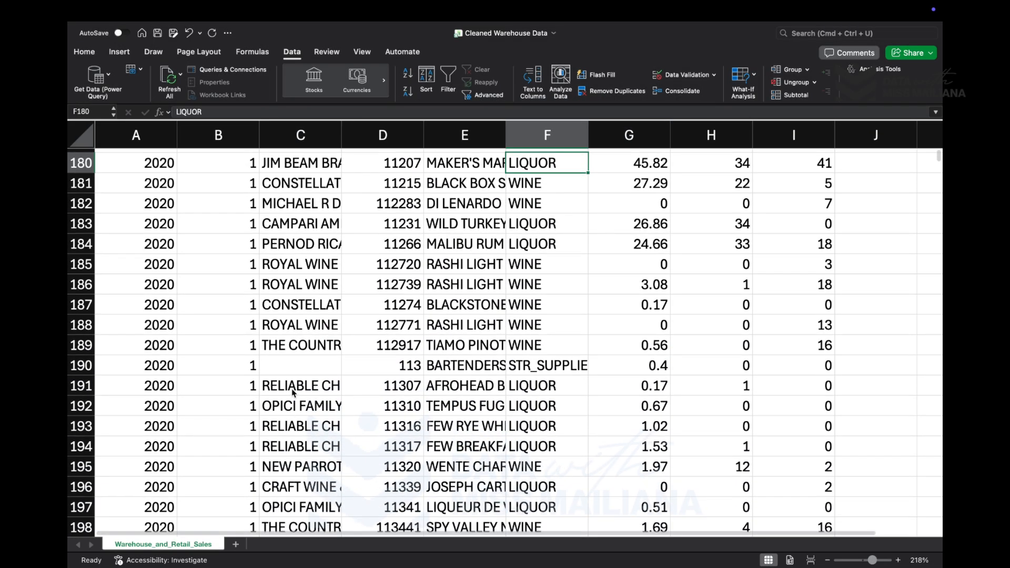
left_click(298, 373)
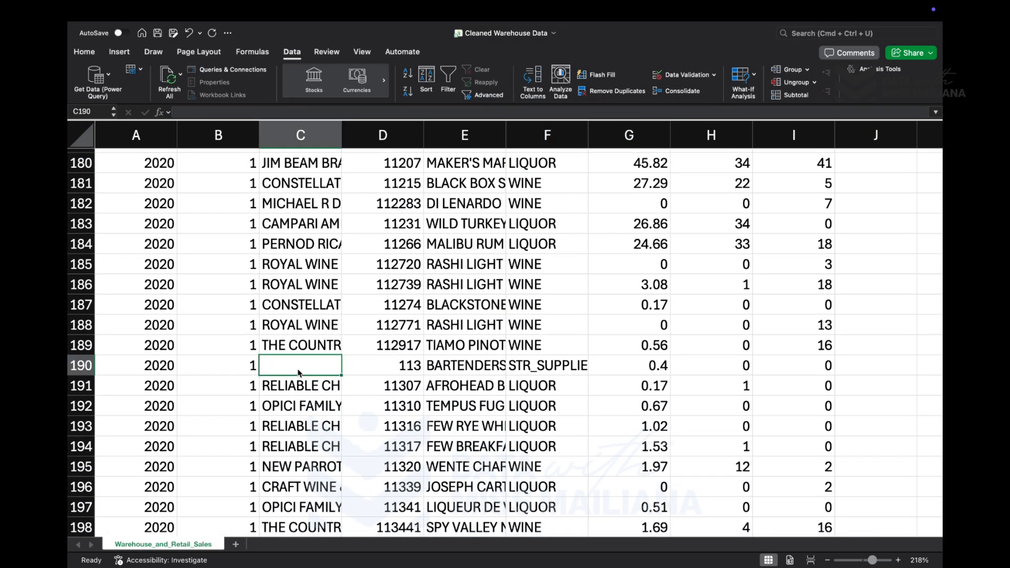
type("N")
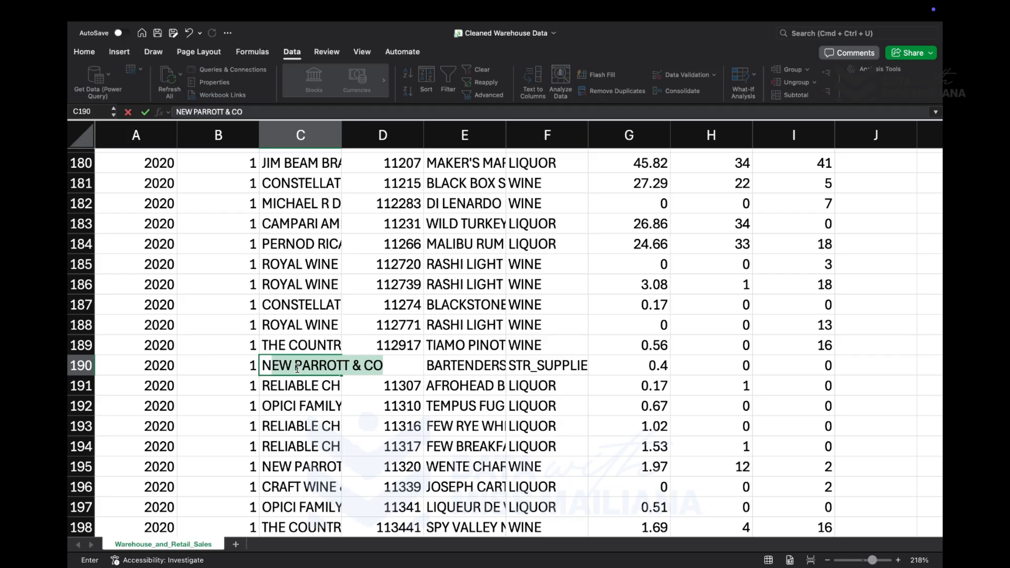
type("/A")
key("Tab")
type("113")
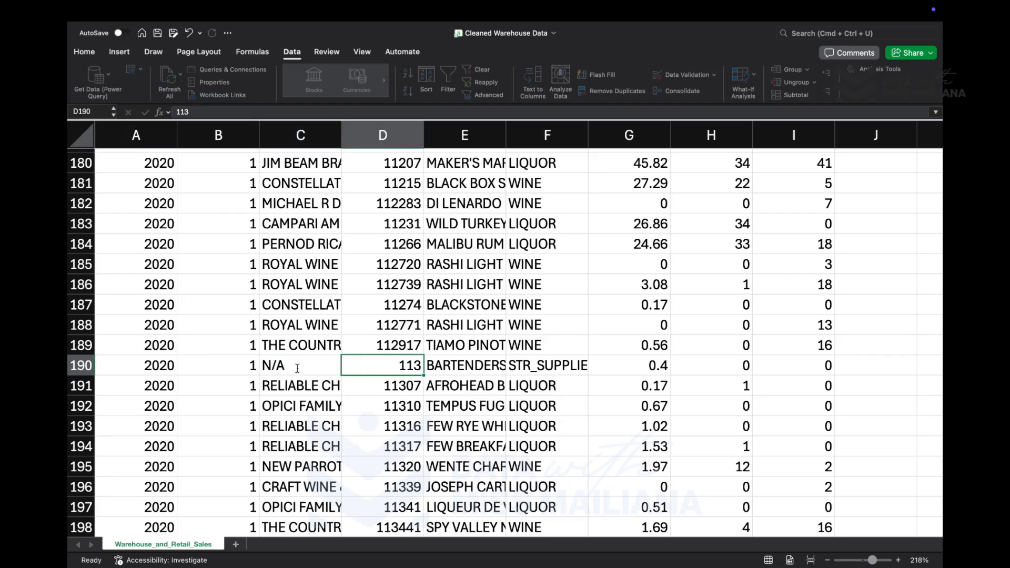
left_click(387, 386)
- Fill the blank supplier cell C254 with N/A
scroll(386, 385, "down", 20)
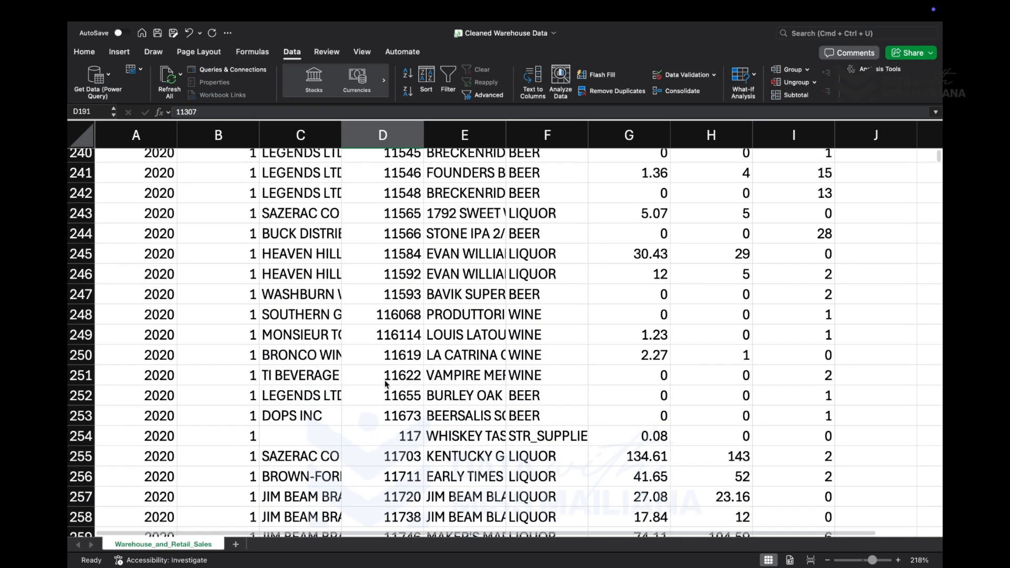
left_click(304, 448)
scroll(302, 448, "down", 3)
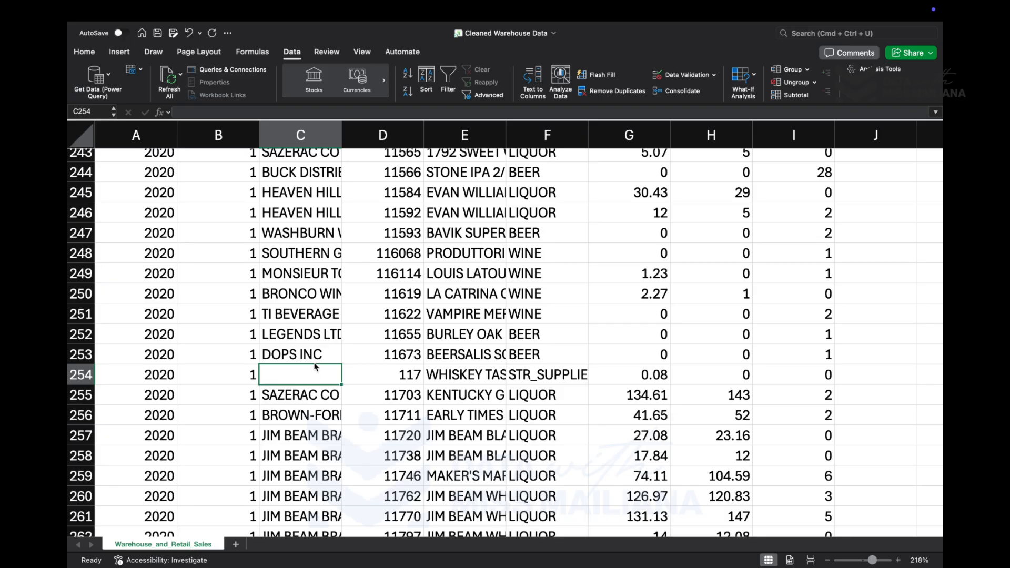
type("N/A")
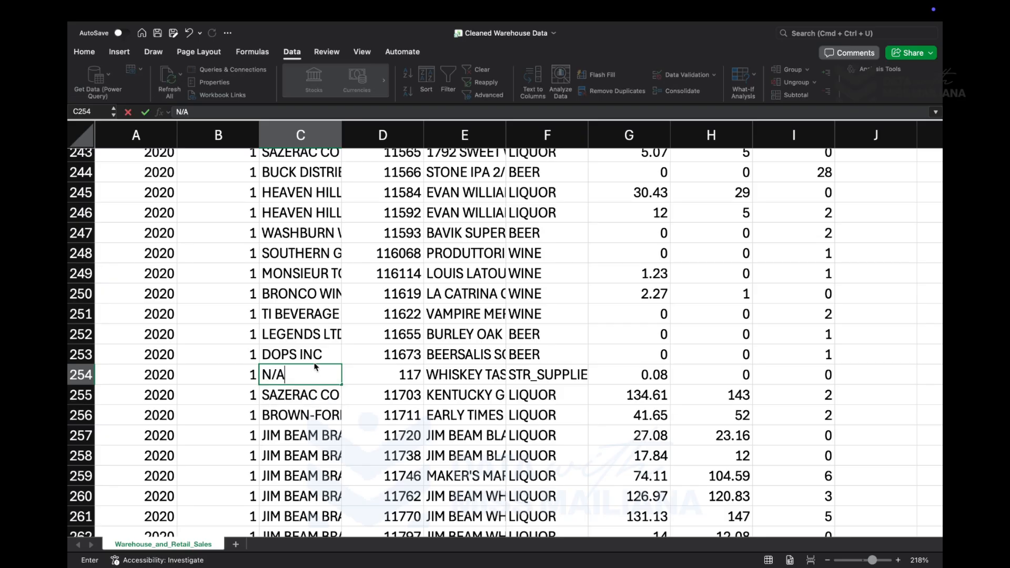
key("Return")
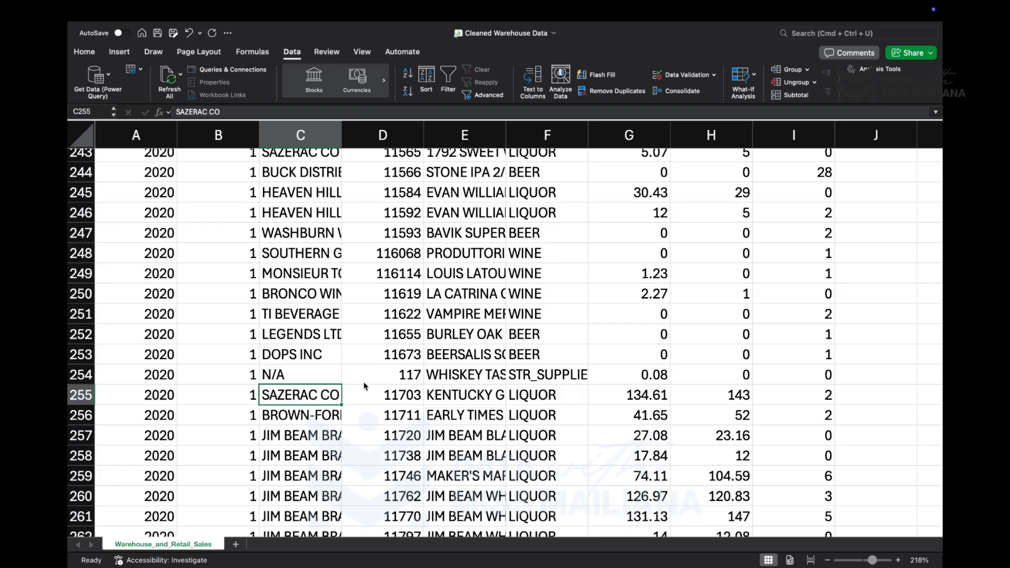
- Select all cells that are still blank using Go To Special with the Blanks option
scroll(356, 420, "down", 2)
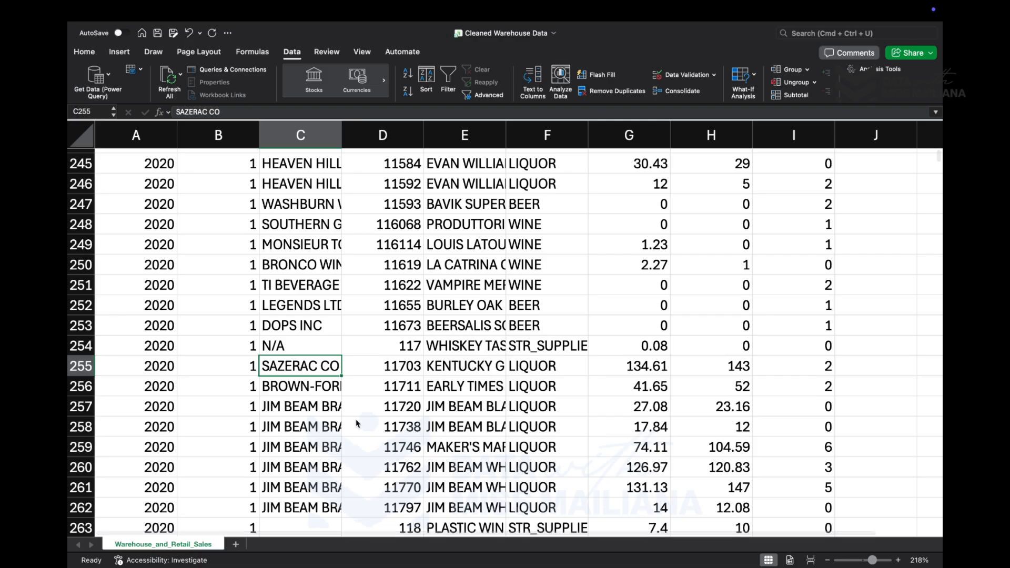
key("ctrl+g")
left_click(444, 285)
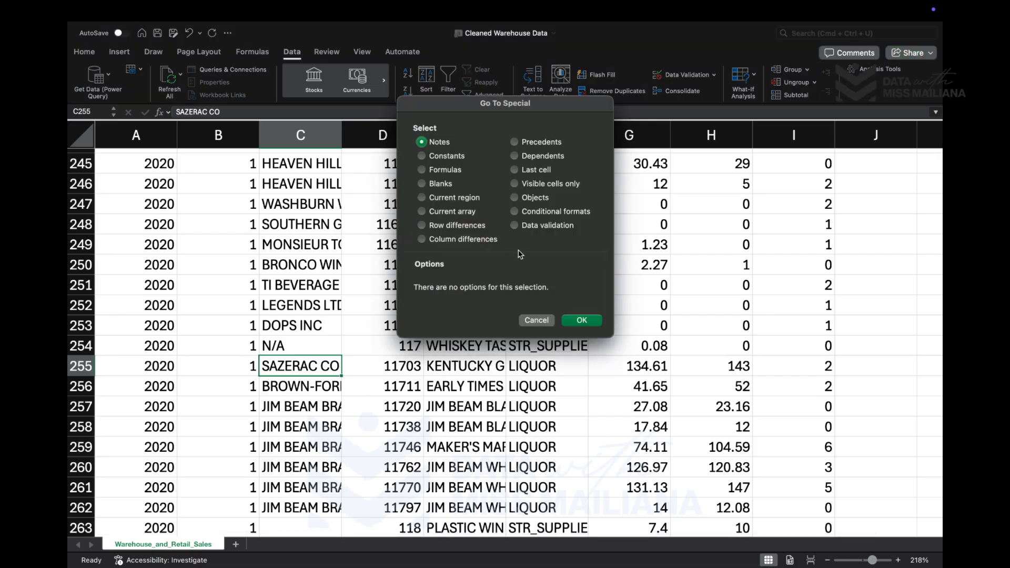
left_click(436, 183)
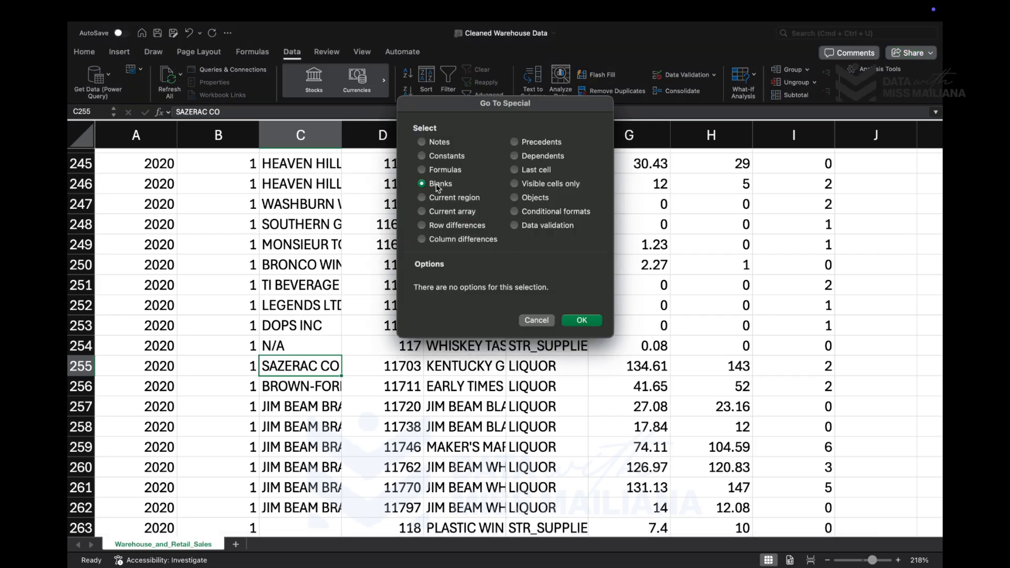
left_click(582, 320)
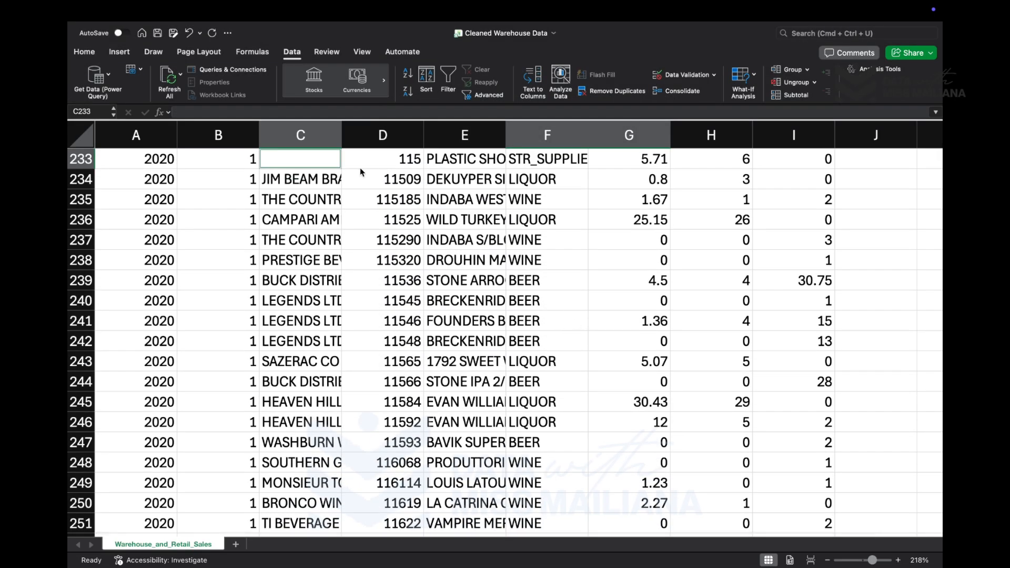
- Try to filter the dataset by the cell color of the blank supplier cell C233
right_click(323, 168)
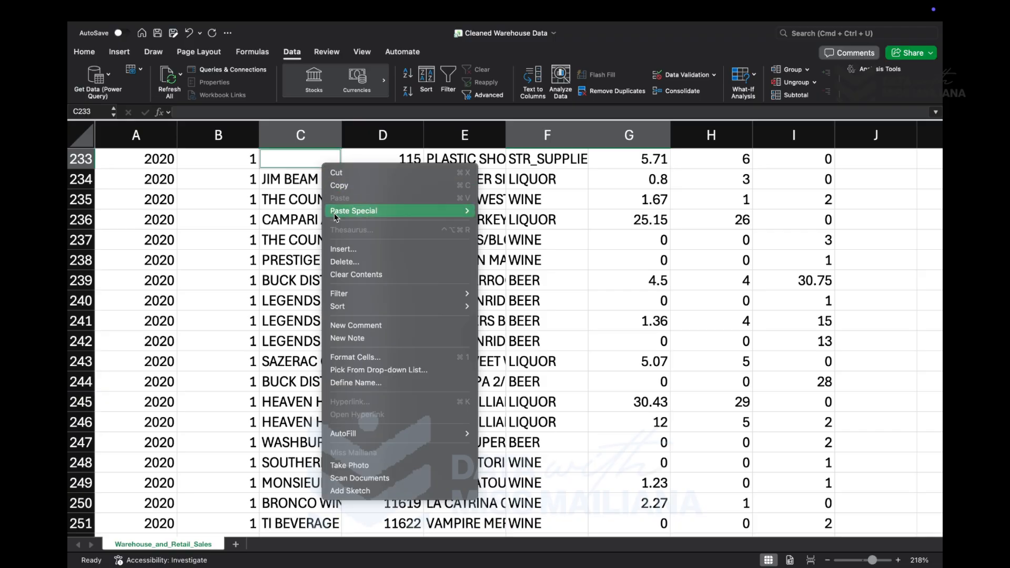
mouse_move(427, 299)
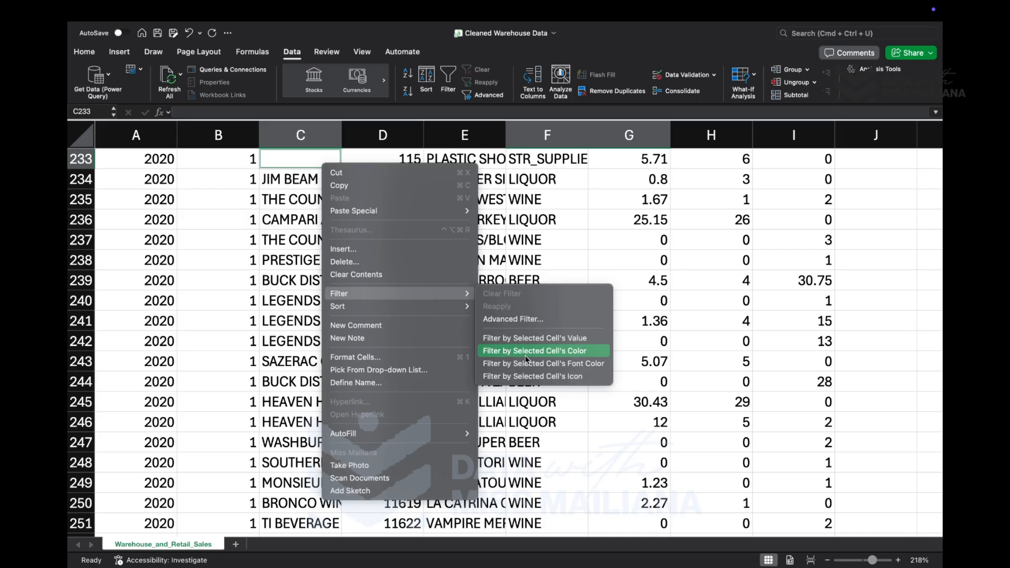
left_click(554, 352)
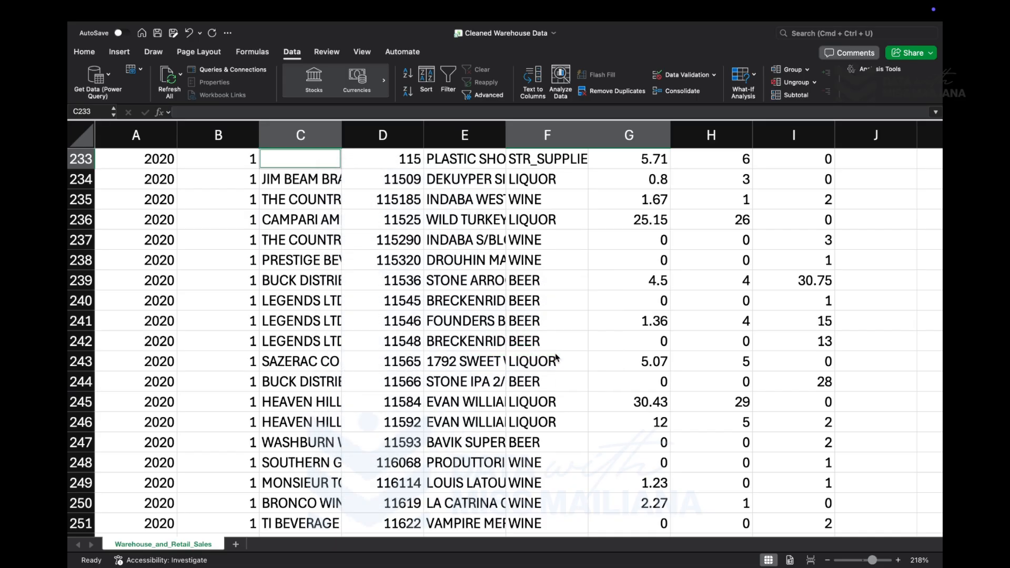
left_click(515, 249)
right_click(336, 160)
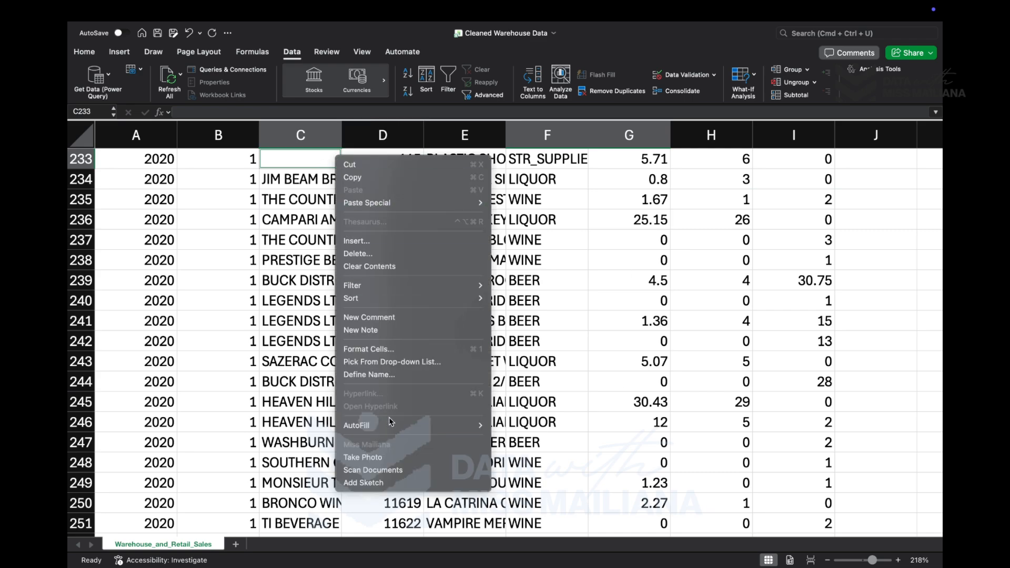
mouse_move(391, 424)
mouse_move(373, 288)
left_click(314, 196)
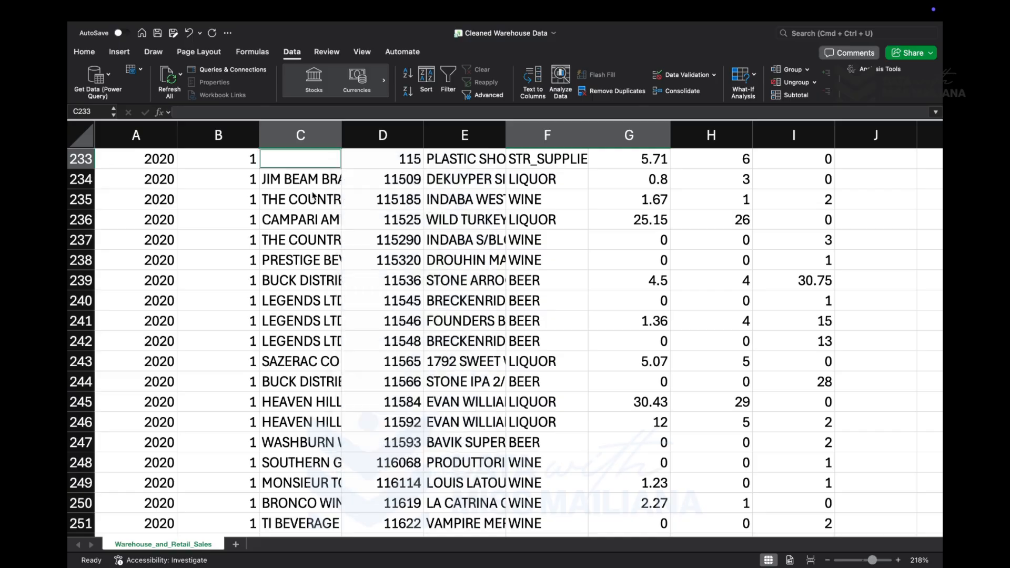
- Examine the selected blank cells in supplier column C and the records they belong to, down to about row 350
scroll(314, 181, "down", 18)
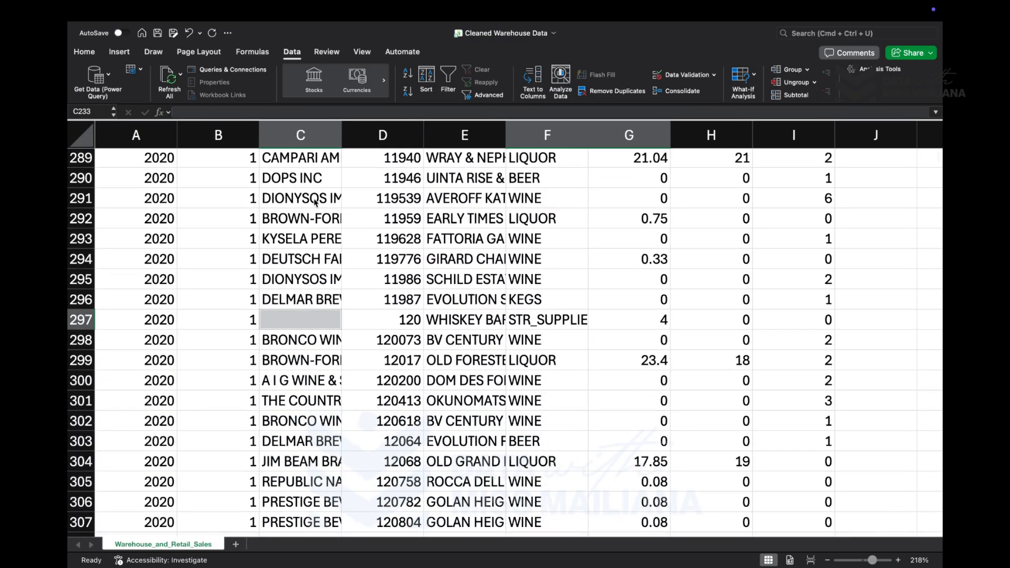
scroll(314, 202, "up", 20)
scroll(314, 203, "up", 20)
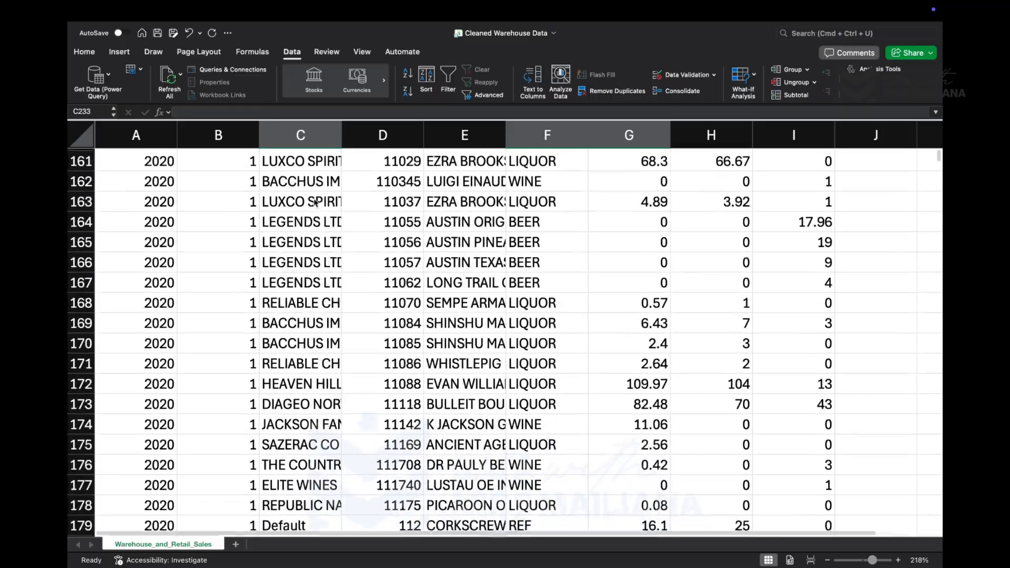
scroll(315, 202, "down", 20)
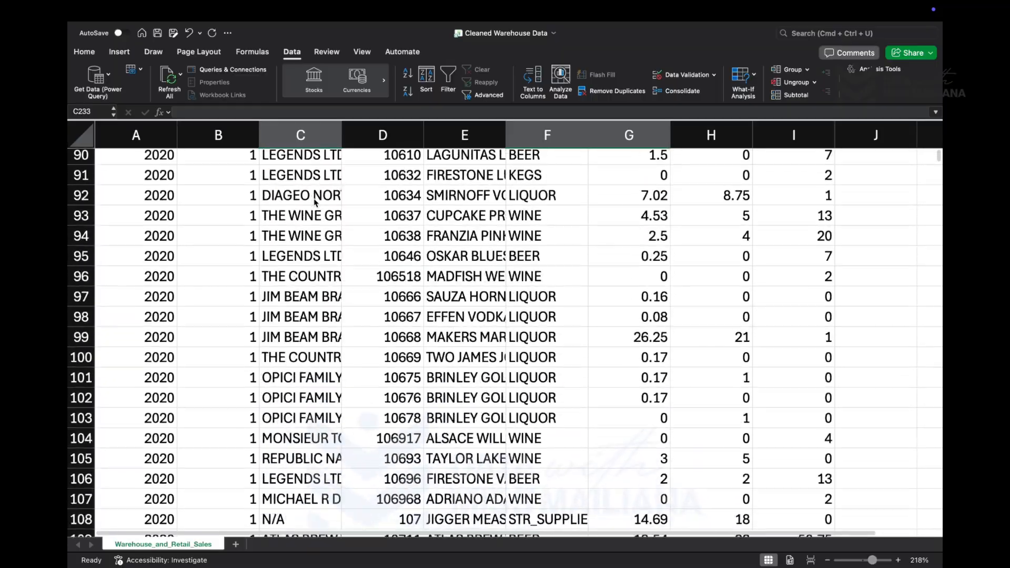
scroll(315, 202, "down", 20)
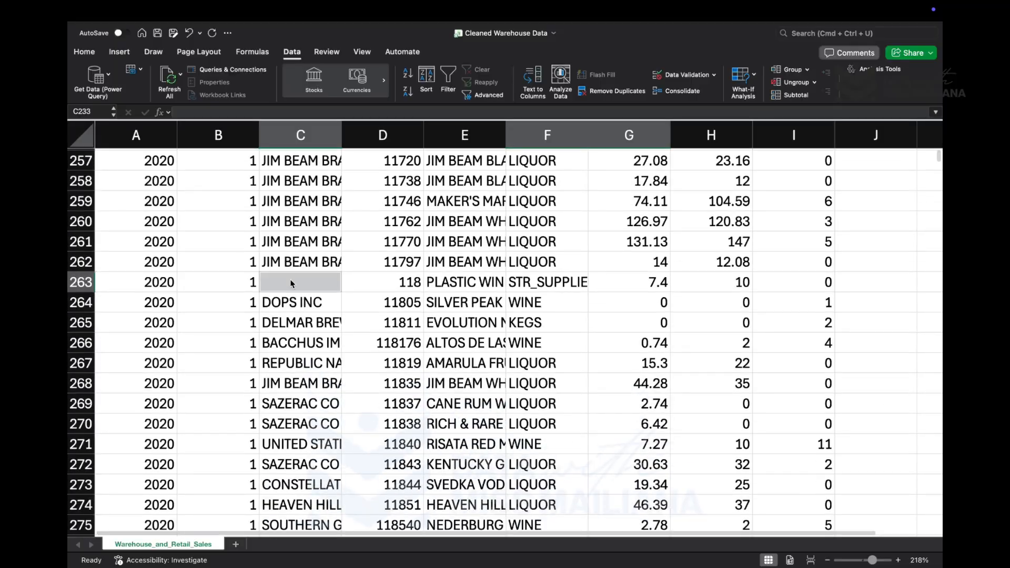
scroll(292, 283, "down", 10)
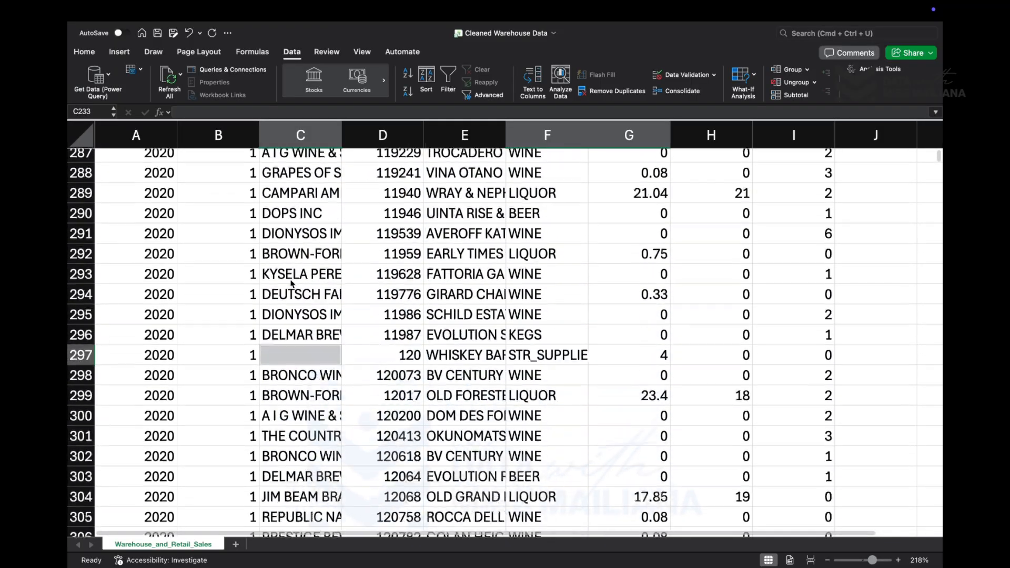
scroll(293, 284, "down", 15)
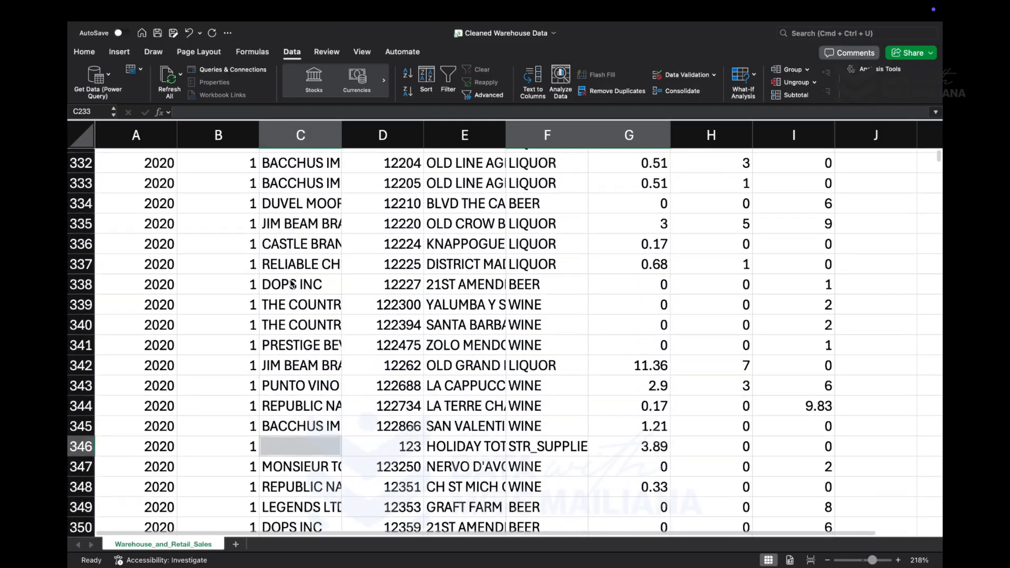
- Fill the blank supplier cell C233 with N/A
scroll(292, 283, "down", 6)
scroll(306, 234, "up", 20)
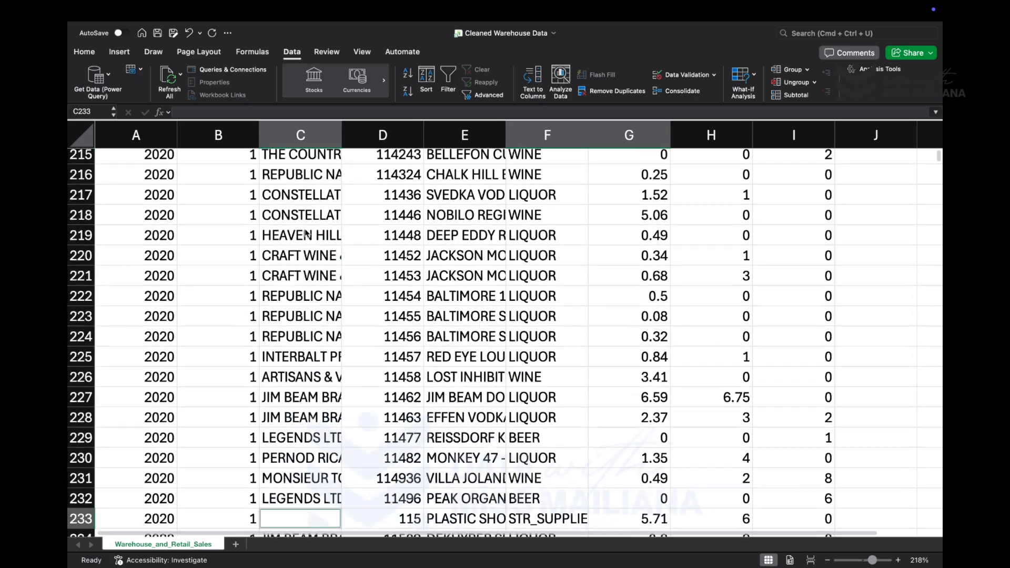
scroll(307, 234, "up", 20)
scroll(306, 234, "down", 1)
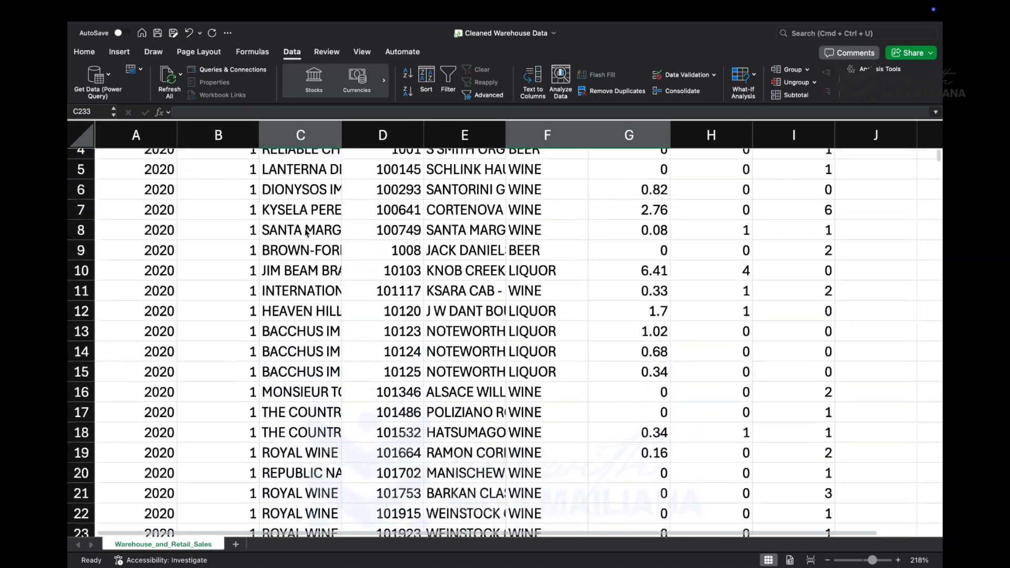
scroll(307, 234, "down", 14)
key("Down")
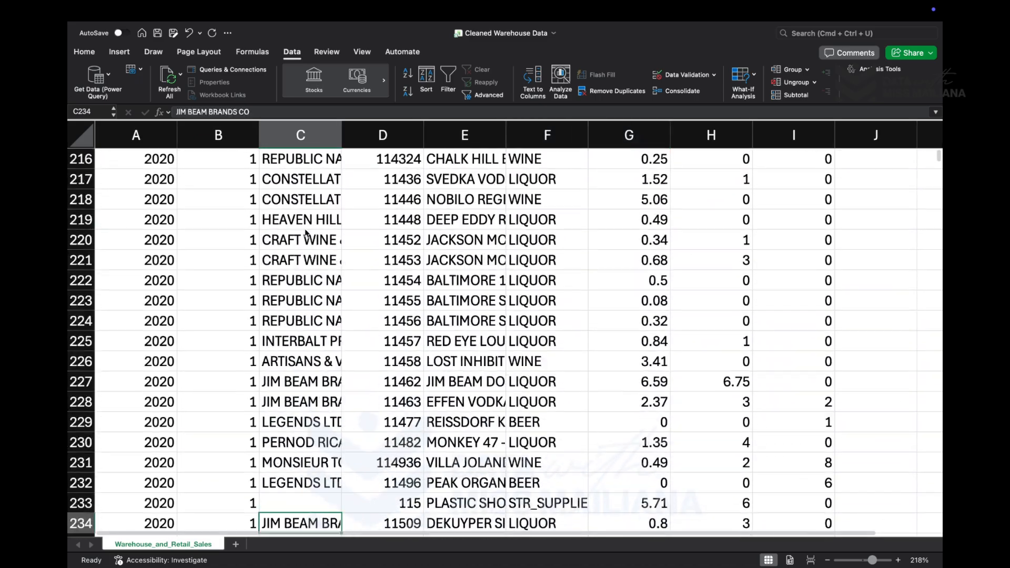
key("Up")
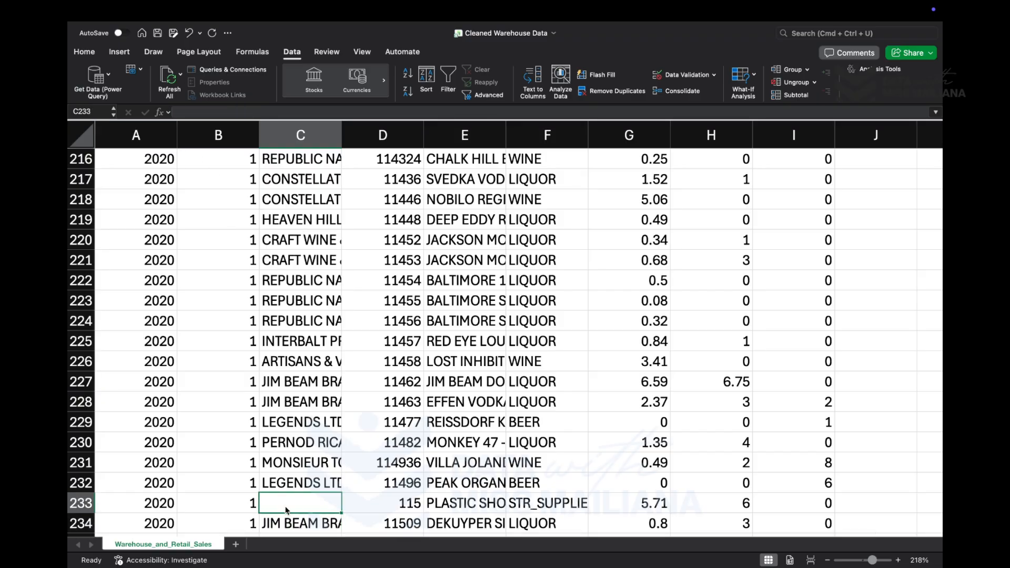
type("N")
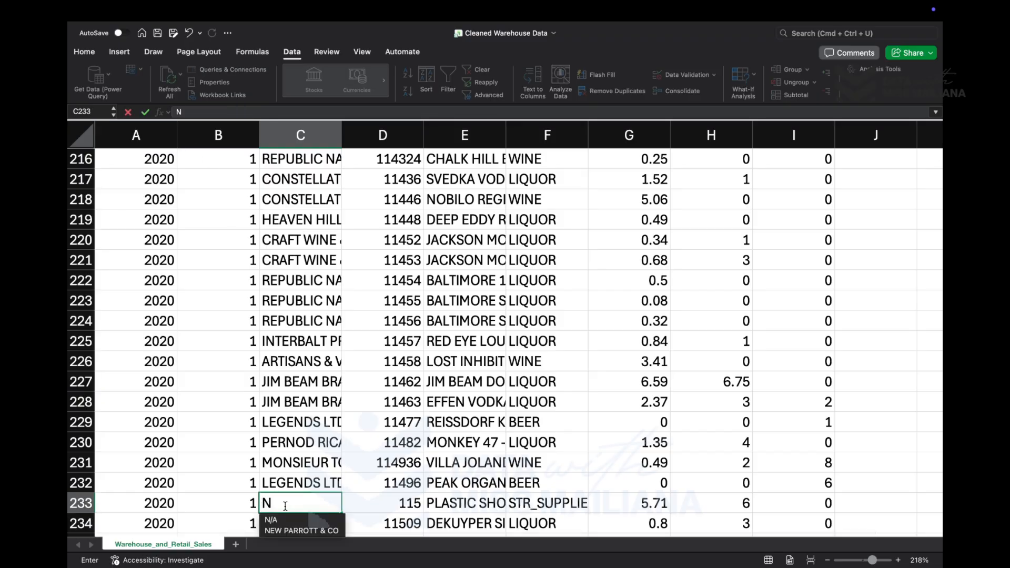
type("/A")
left_click(355, 504)
- Fill the blank supplier cell C263 with N/A
scroll(355, 504, "down", 5)
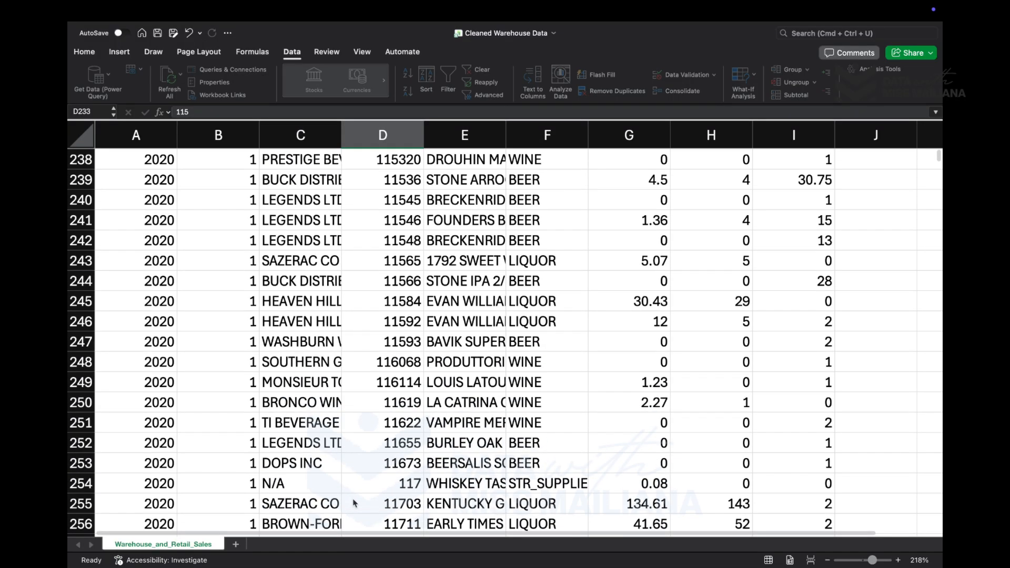
scroll(355, 504, "down", 8)
scroll(350, 354, "up", 2)
left_click(310, 278)
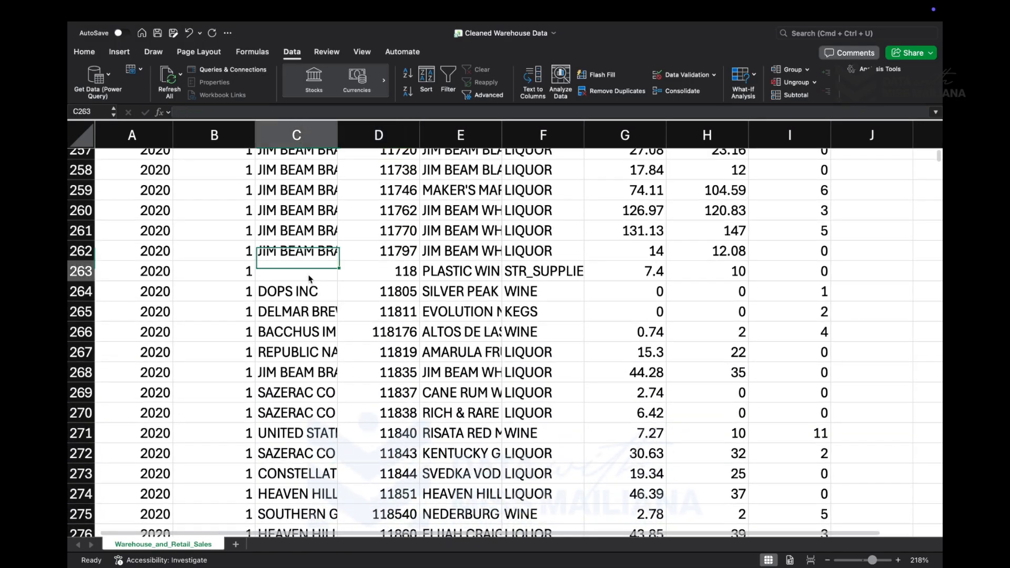
type("N/A")
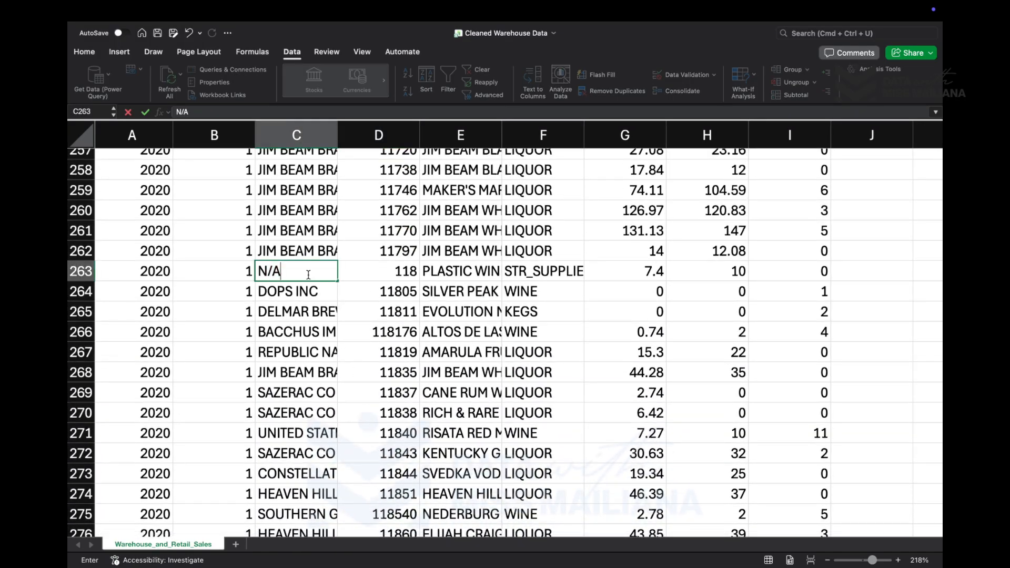
key("Return")
- Fill the blank supplier cell C346 with N/A
scroll(311, 272, "down", 10)
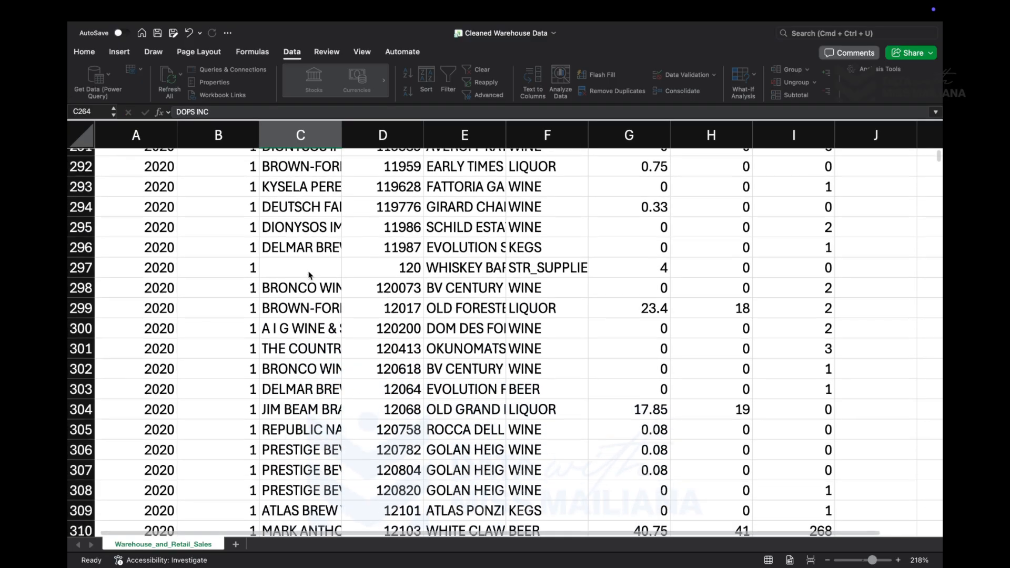
scroll(314, 269, "down", 9)
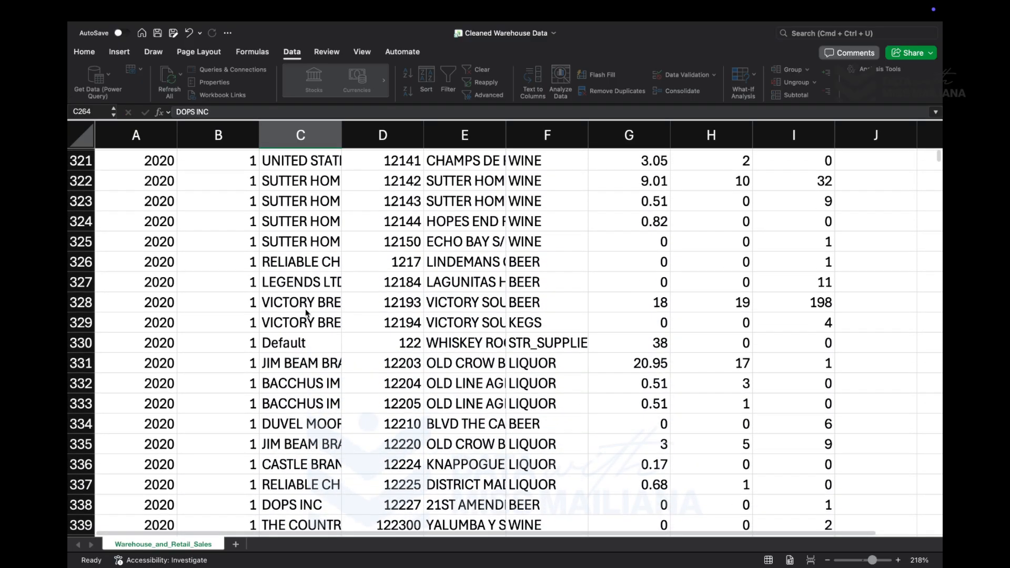
left_click(295, 352)
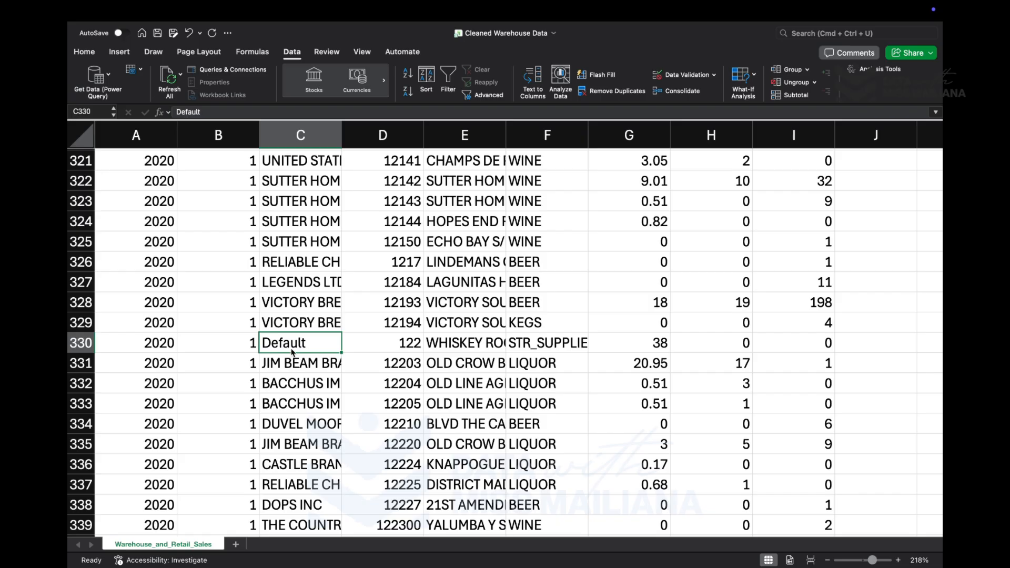
scroll(289, 316, "down", 8)
scroll(284, 221, "up", 1)
left_click(282, 204)
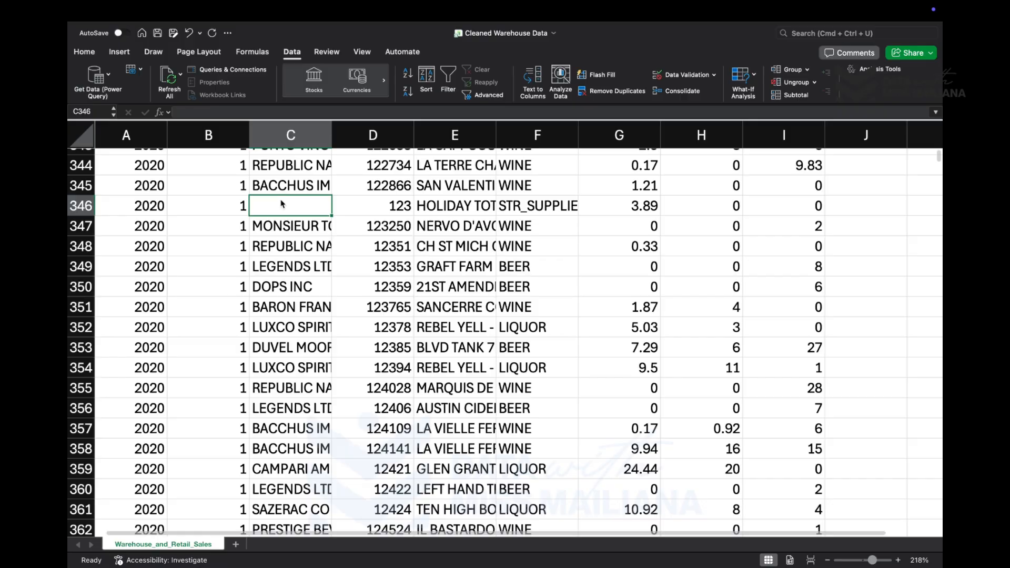
type("N/A")
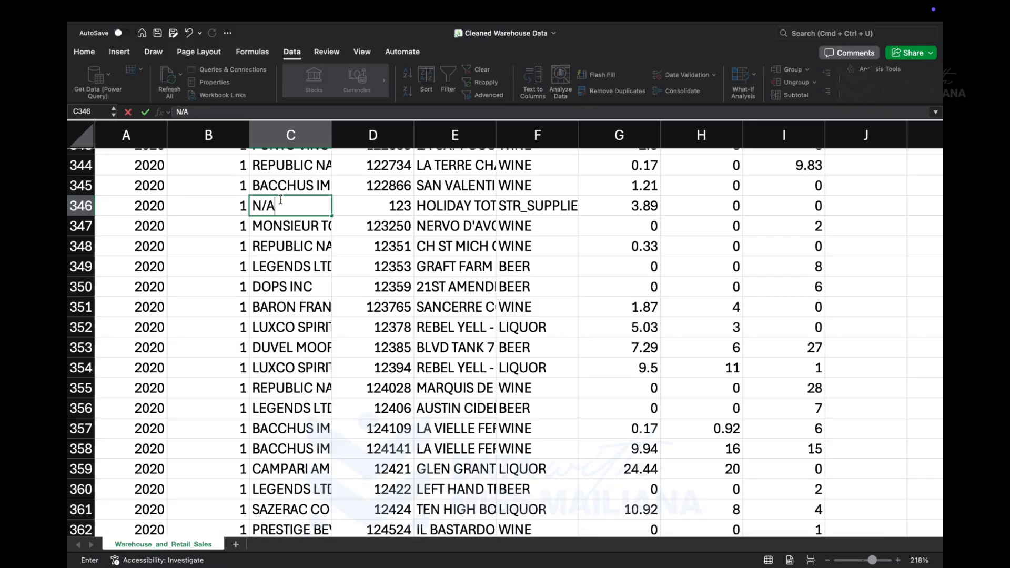
key("Return")
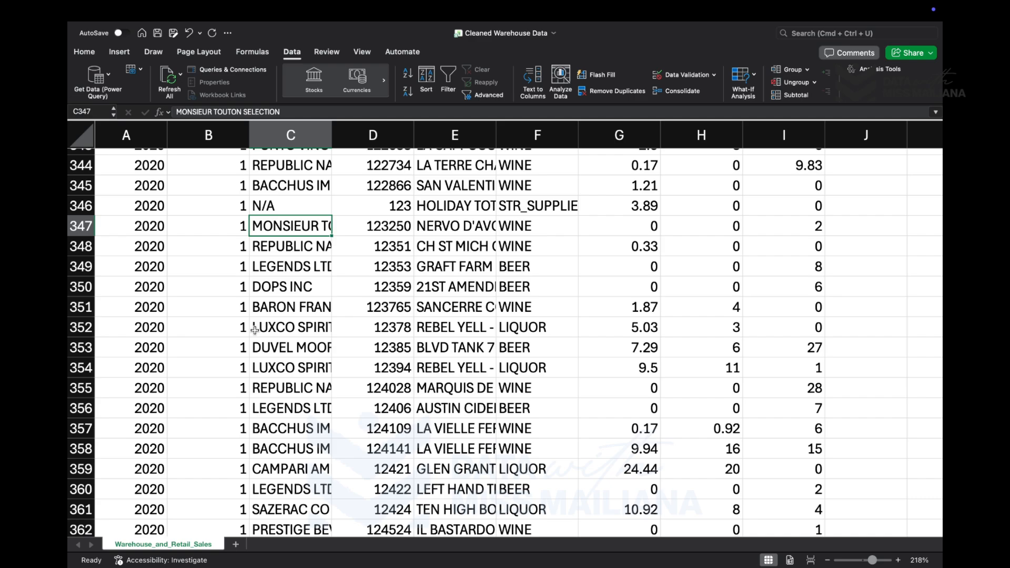
- Examine supplier column C for further blank cells from row 347 down to about row 780
scroll(255, 330, "down", 20)
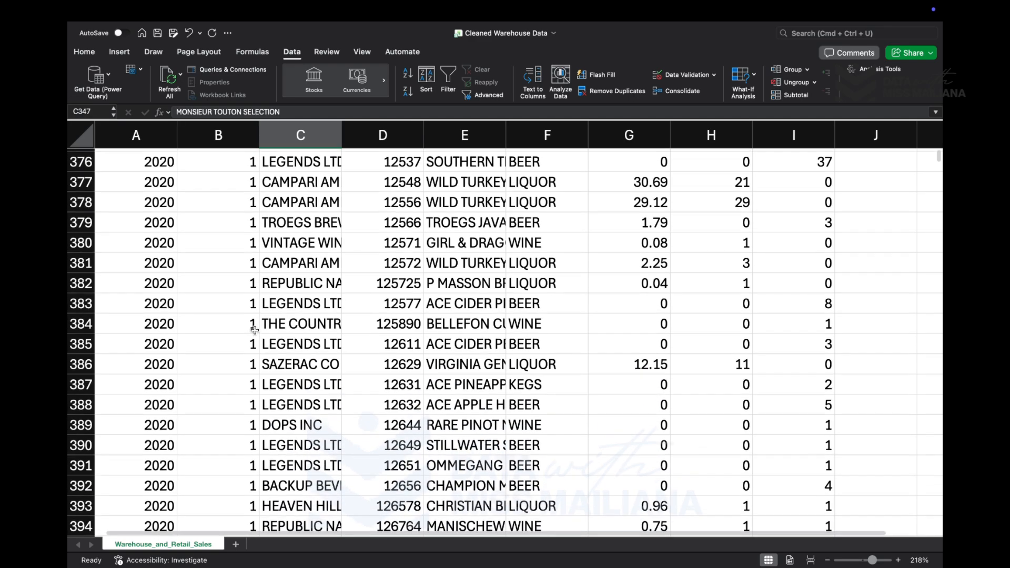
scroll(254, 330, "down", 20)
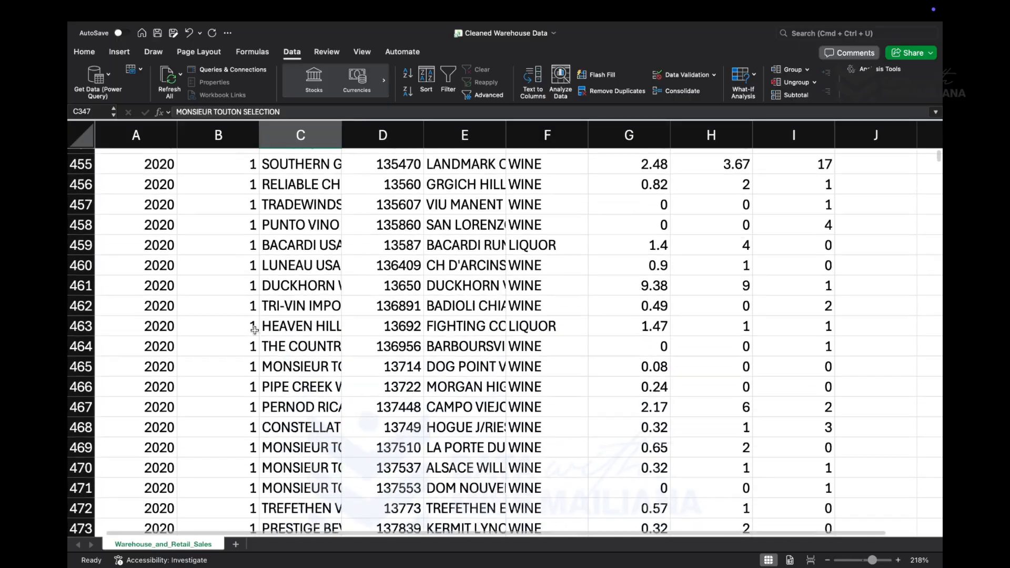
scroll(255, 331, "down", 20)
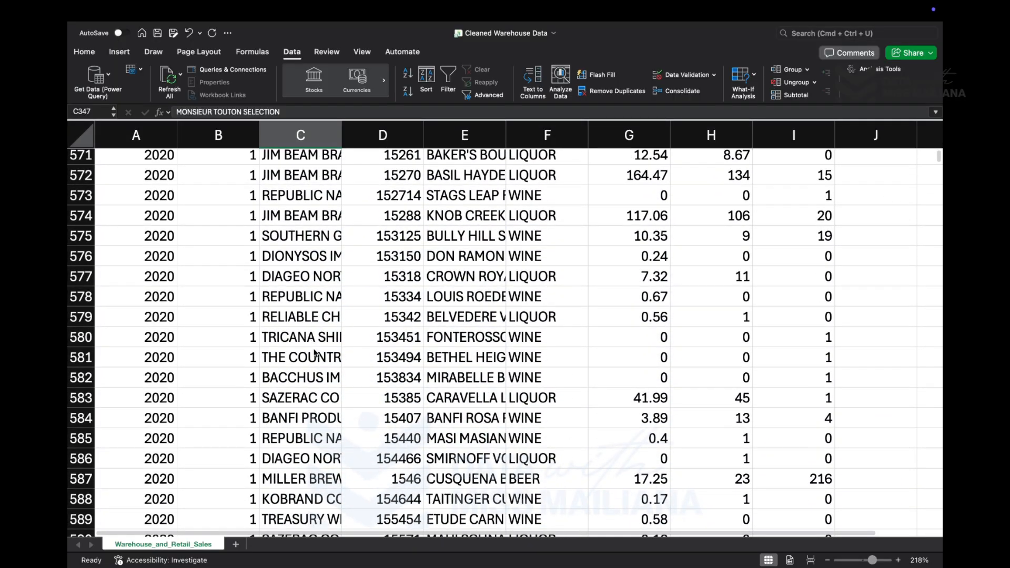
scroll(316, 353, "down", 12)
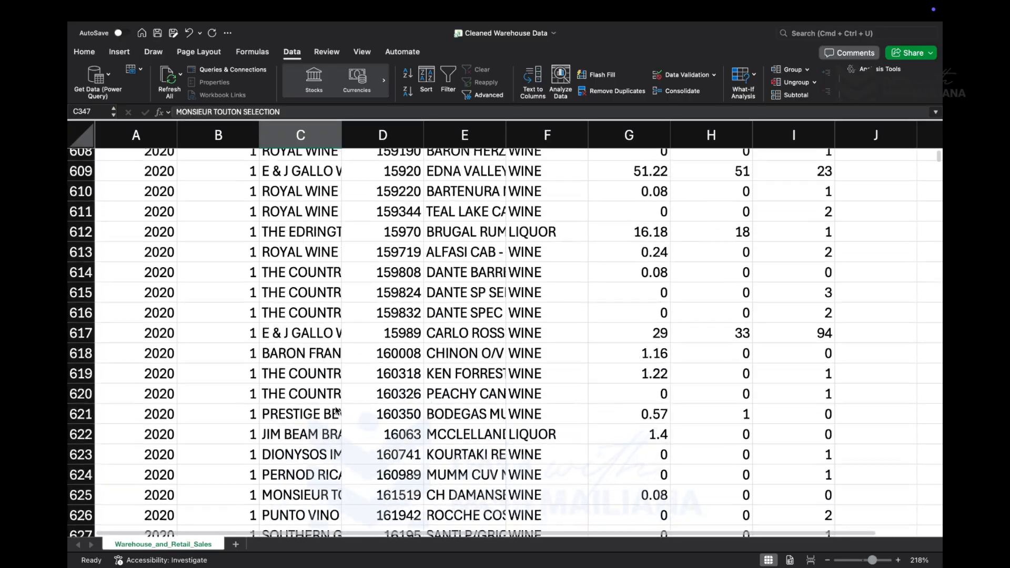
scroll(337, 411, "down", 4)
scroll(347, 488, "down", 12)
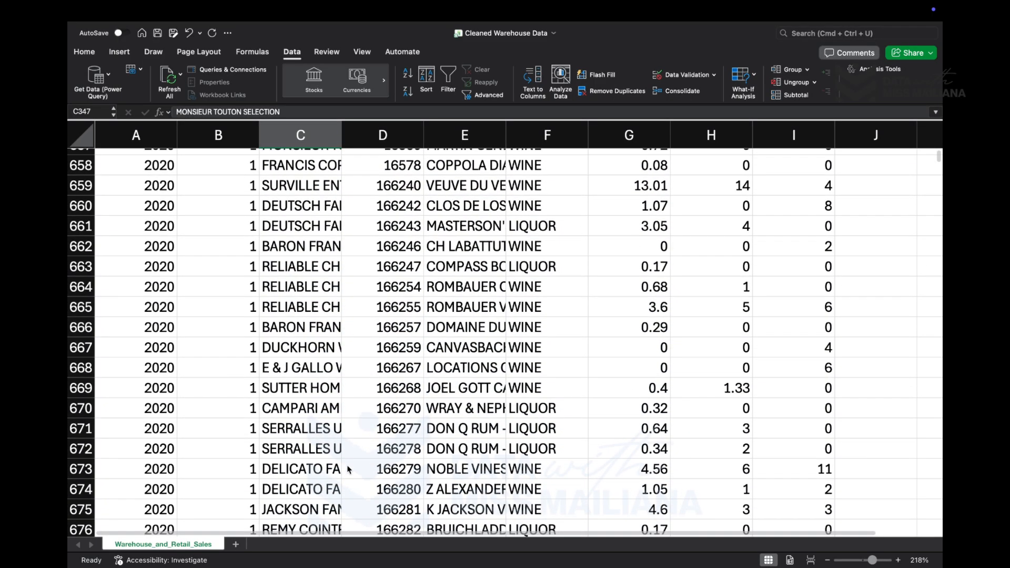
scroll(347, 487, "down", 6)
scroll(348, 469, "down", 17)
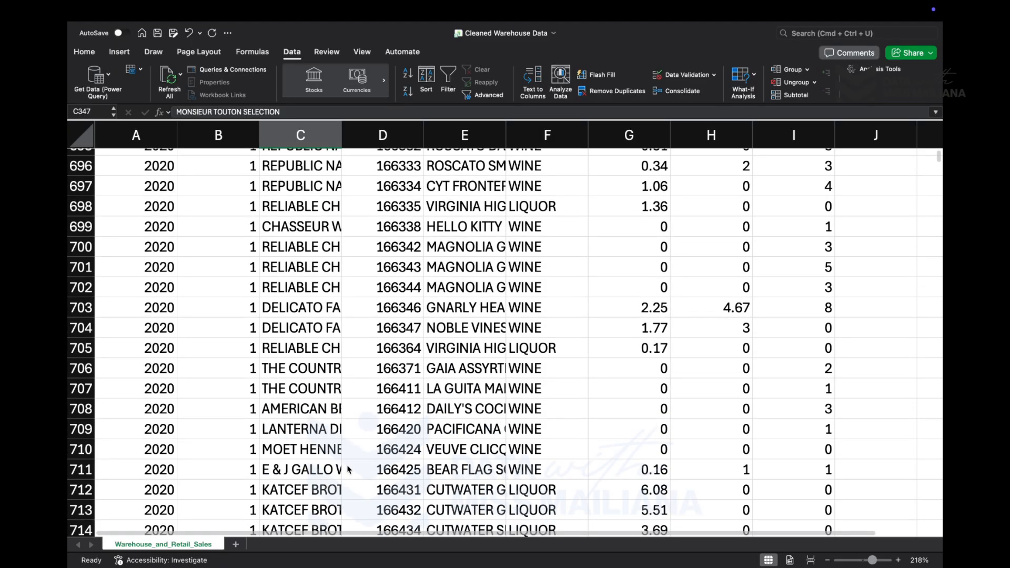
scroll(347, 469, "down", 17)
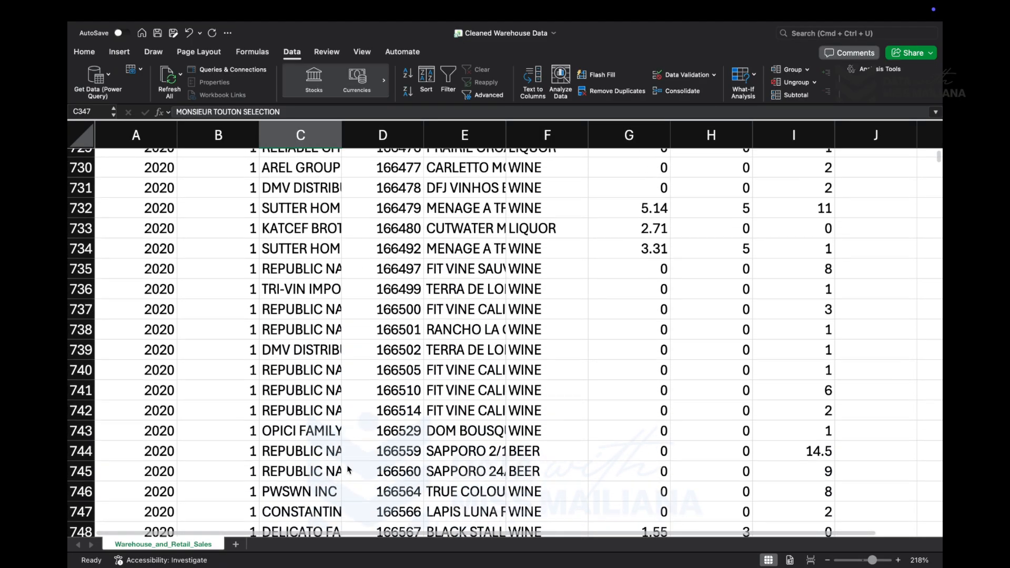
scroll(347, 469, "down", 6)
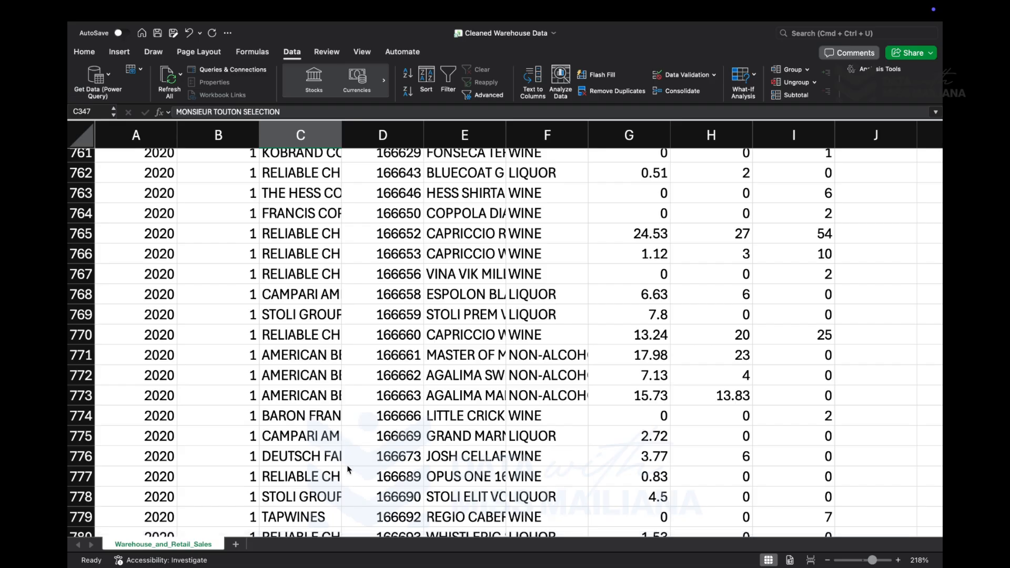
- Select all remaining blank cells using Go To Special with the Blanks option and highlight them with a yellow fill
key("ctrl+g")
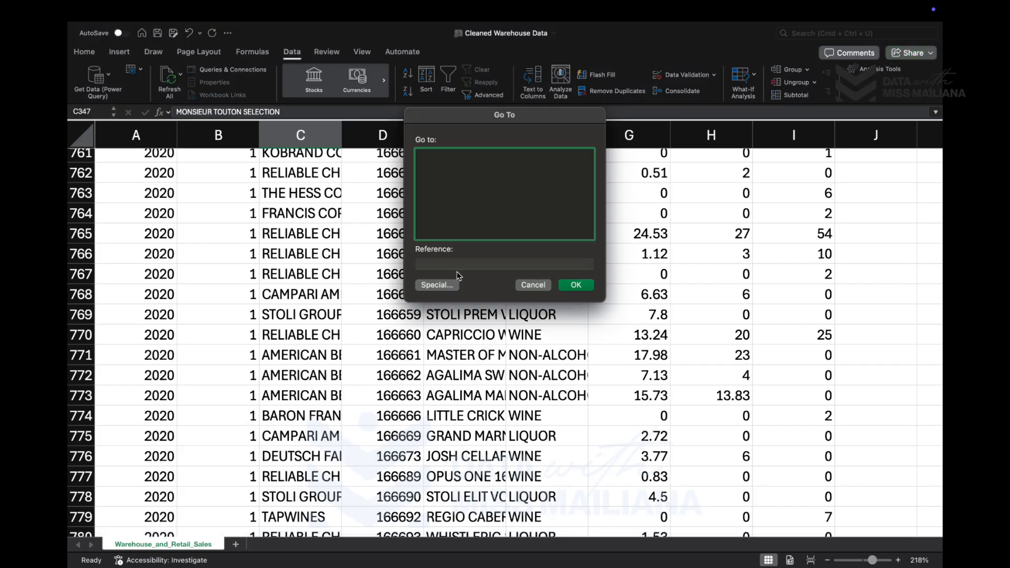
left_click(437, 285)
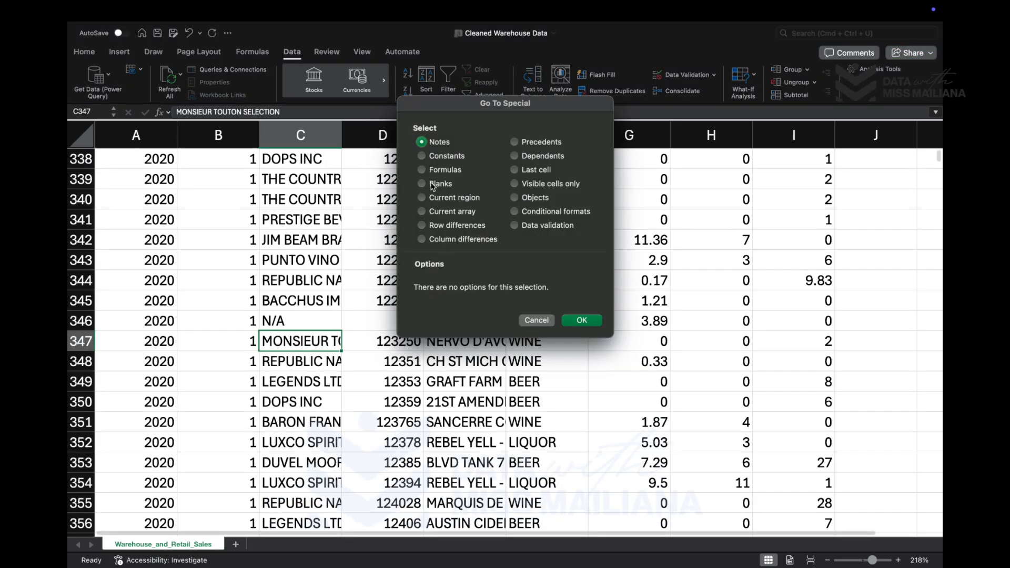
left_click(422, 184)
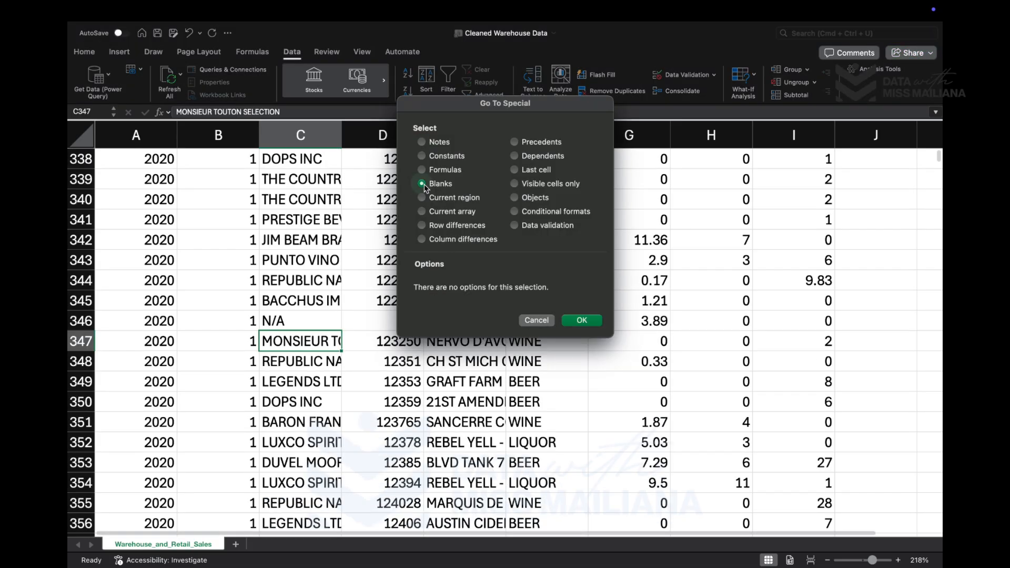
left_click(582, 320)
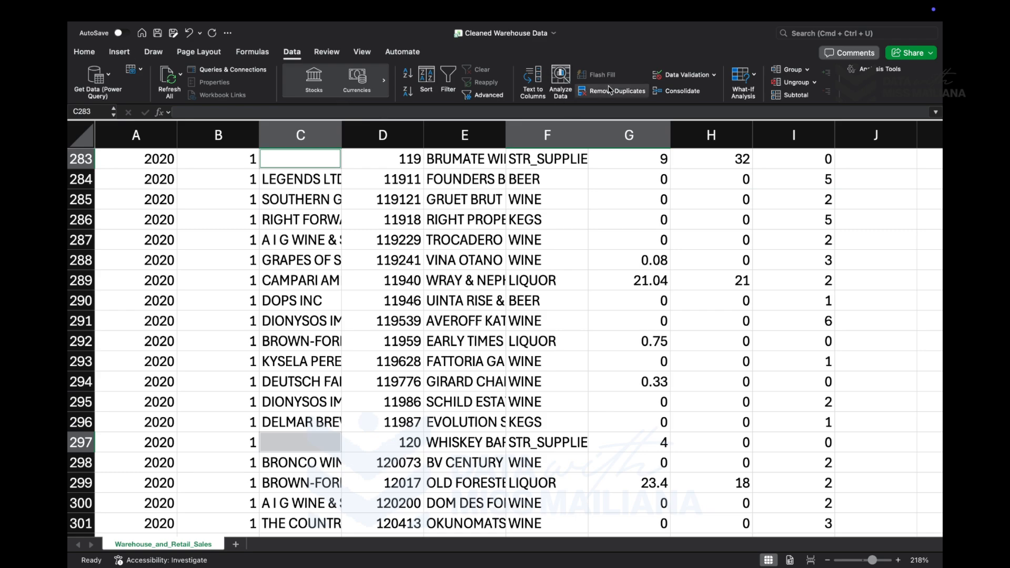
left_click(123, 52)
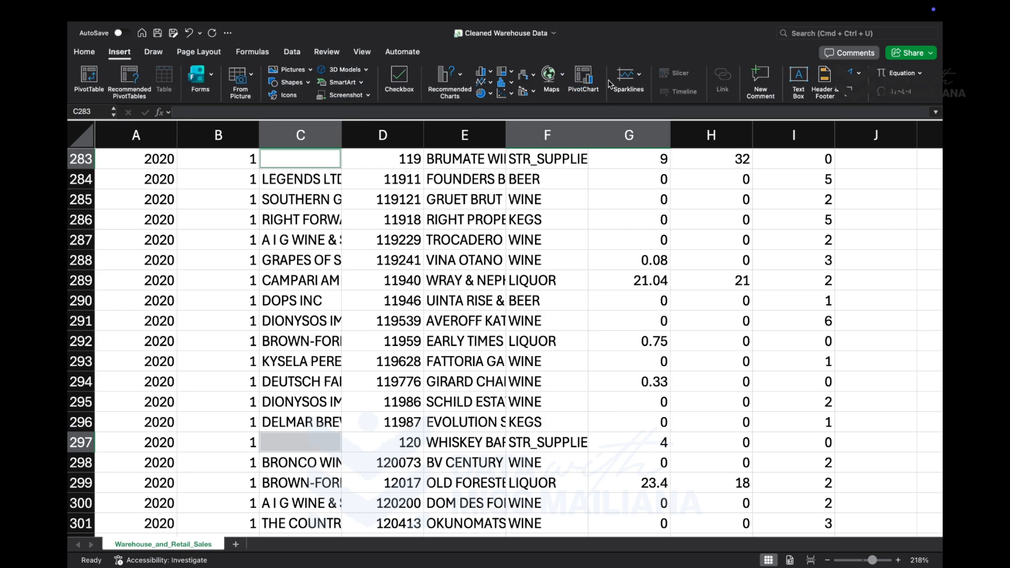
left_click(87, 57)
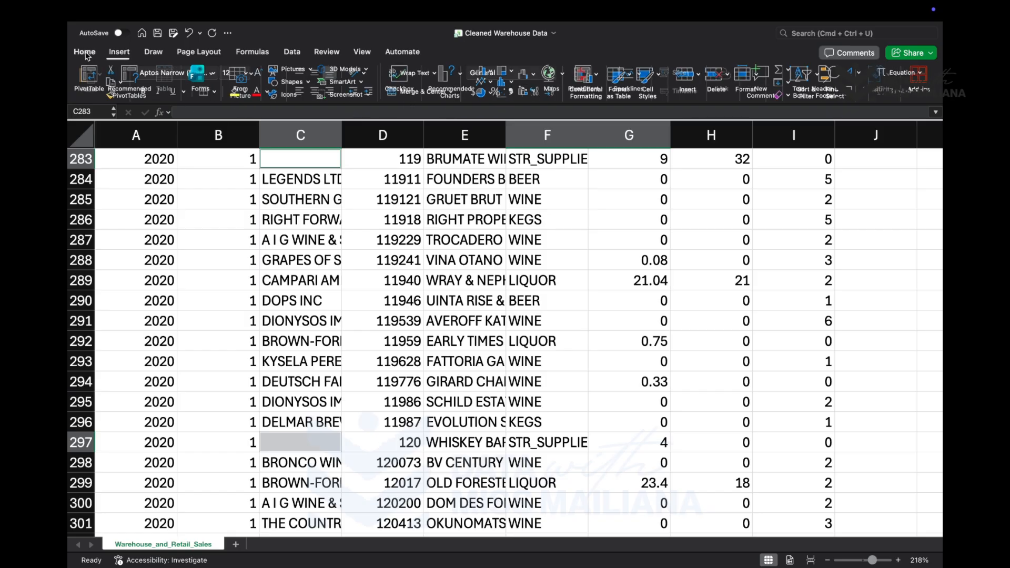
left_click(236, 94)
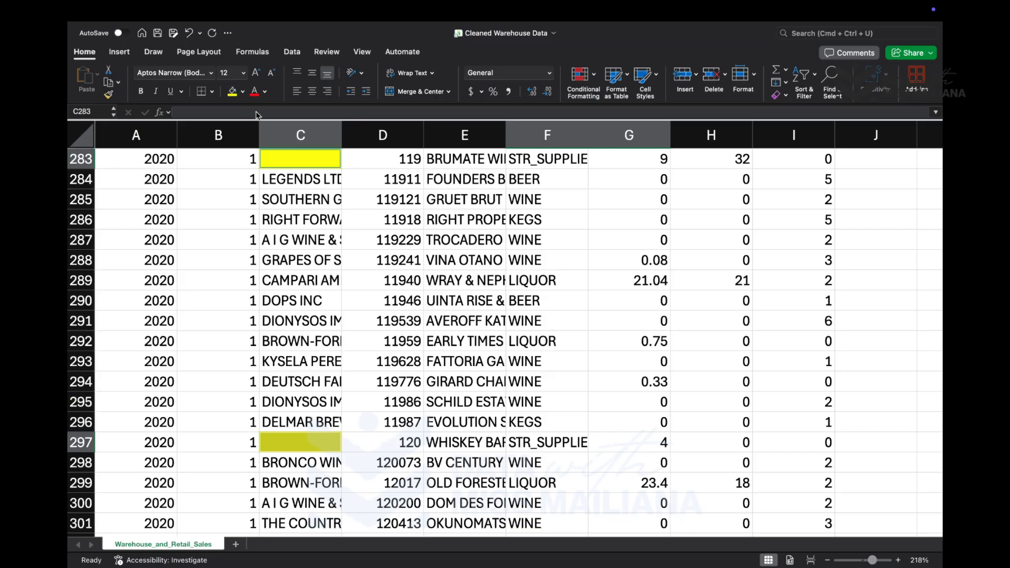
- Clear the yellow highlight from the selected blank cells by setting them to No Fill
left_click(242, 91)
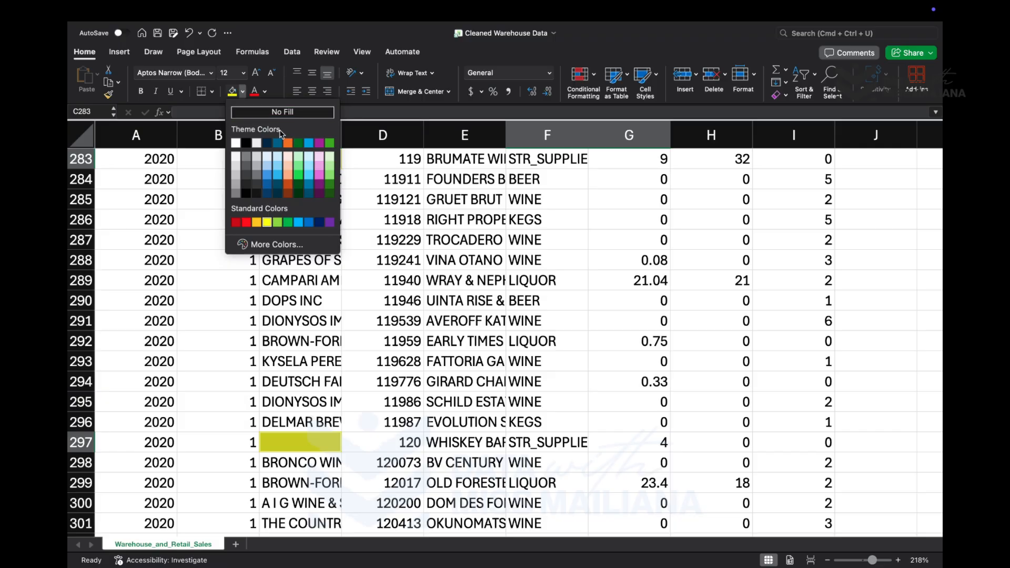
left_click(283, 112)
scroll(310, 255, "up", 2)
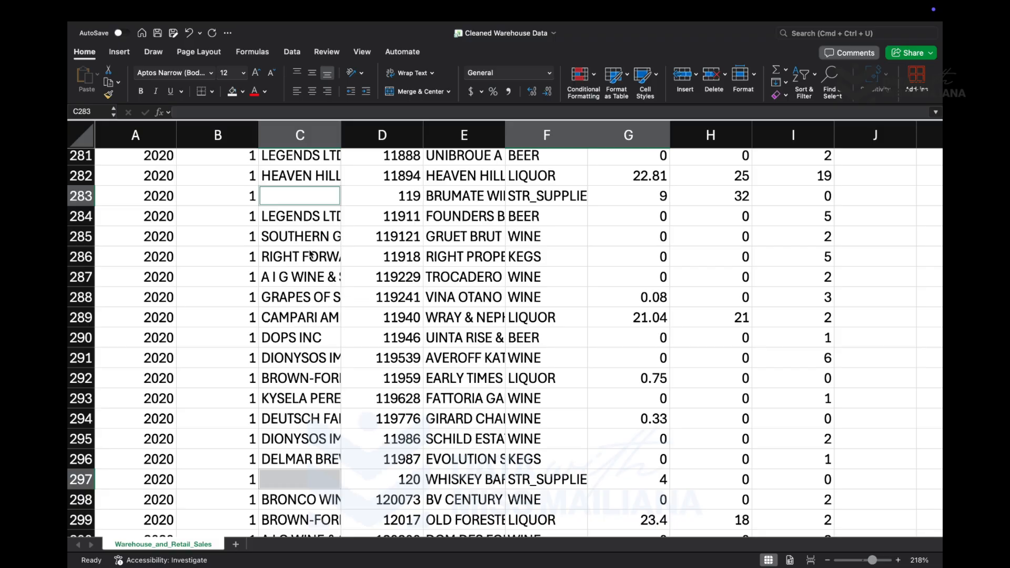
- Try to reselect the sheet's blank cells using Go To Special with the Blanks option
key("ctrl+g")
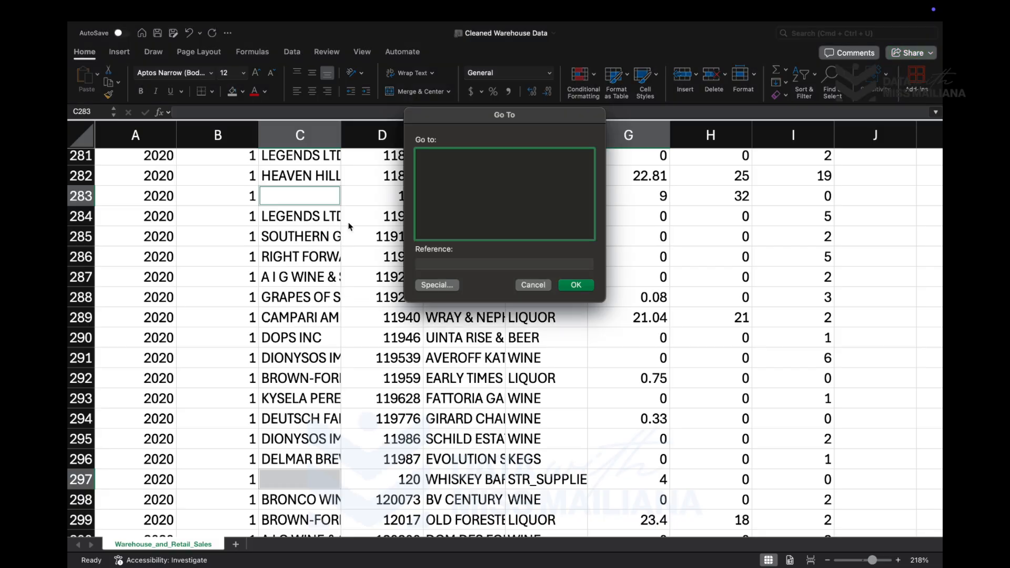
left_click(447, 284)
left_click(431, 184)
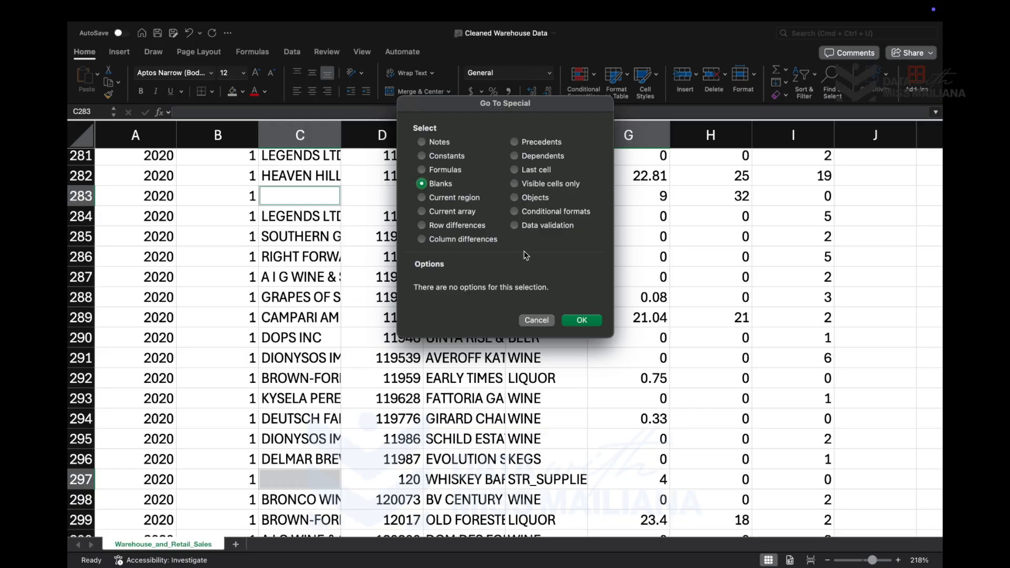
left_click(581, 321)
left_click(576, 321)
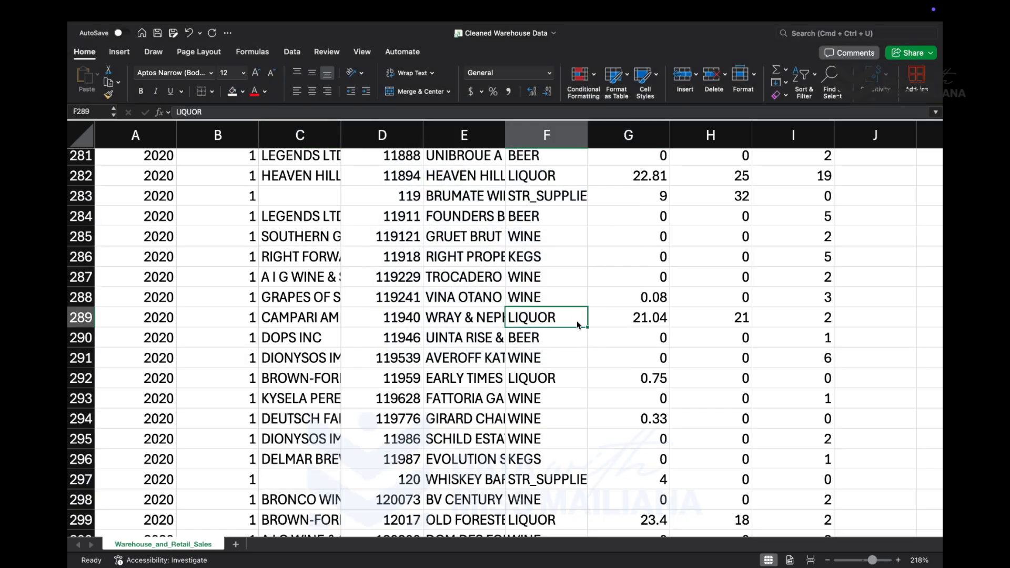
- Select the sheet's blank cells using Go To Special with the Blanks option and highlight them with a yellow fill
key("ctrl+g")
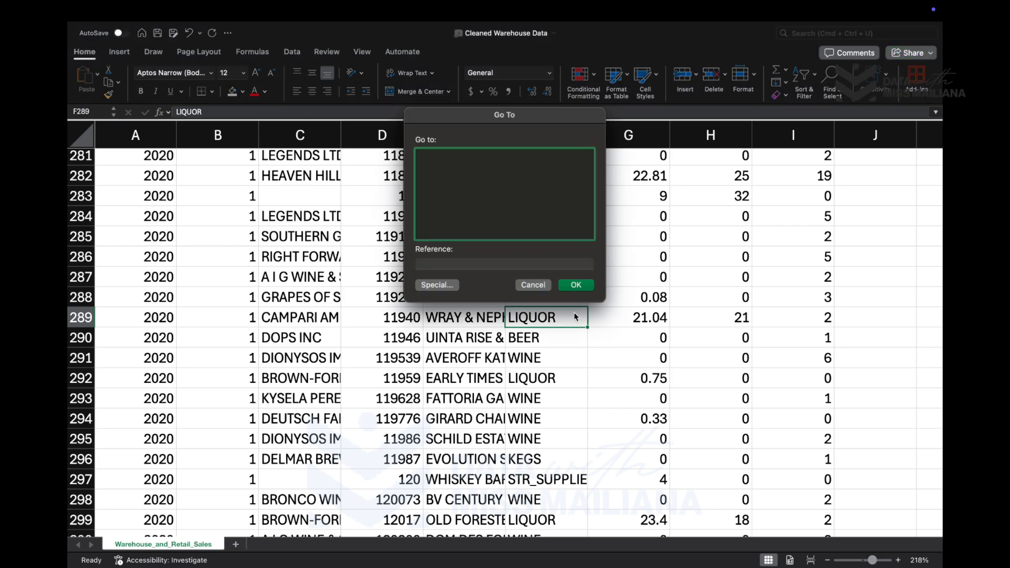
left_click(452, 287)
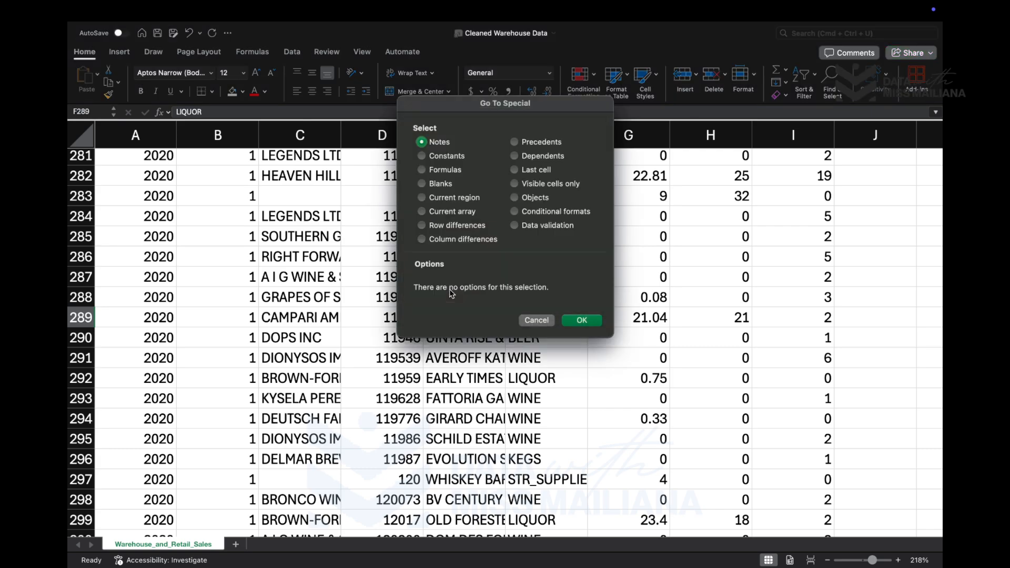
left_click(422, 183)
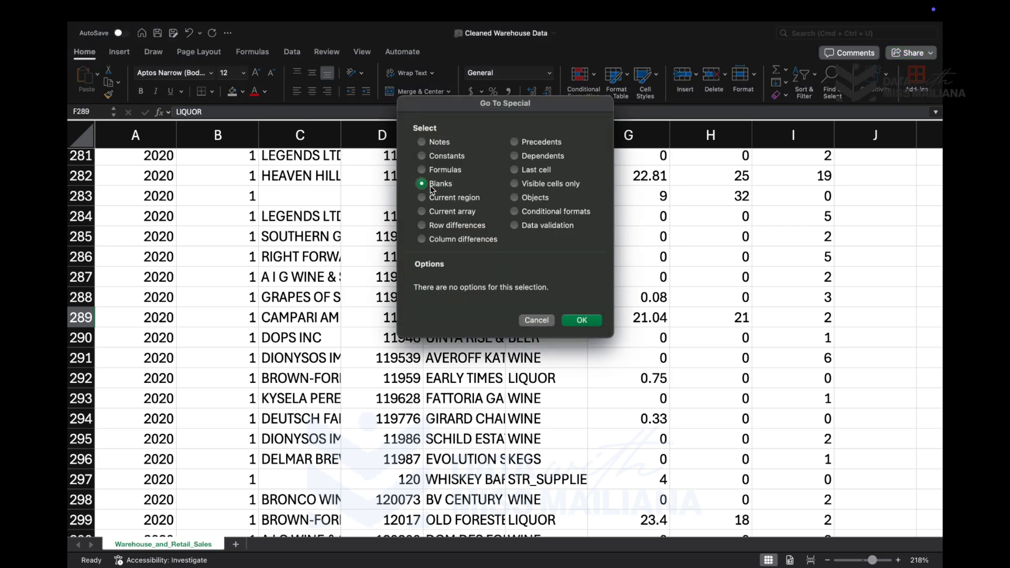
left_click(580, 321)
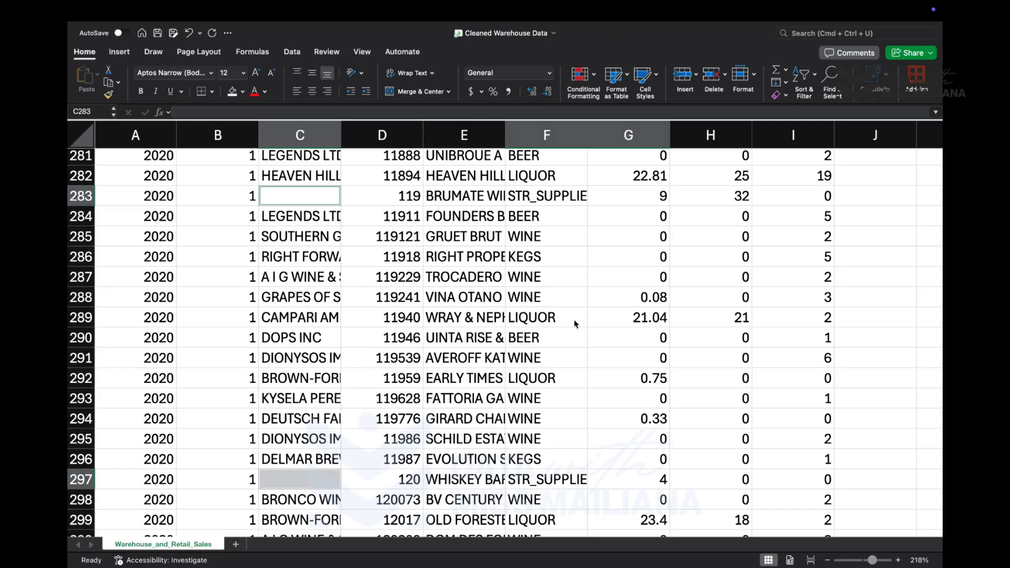
left_click(243, 92)
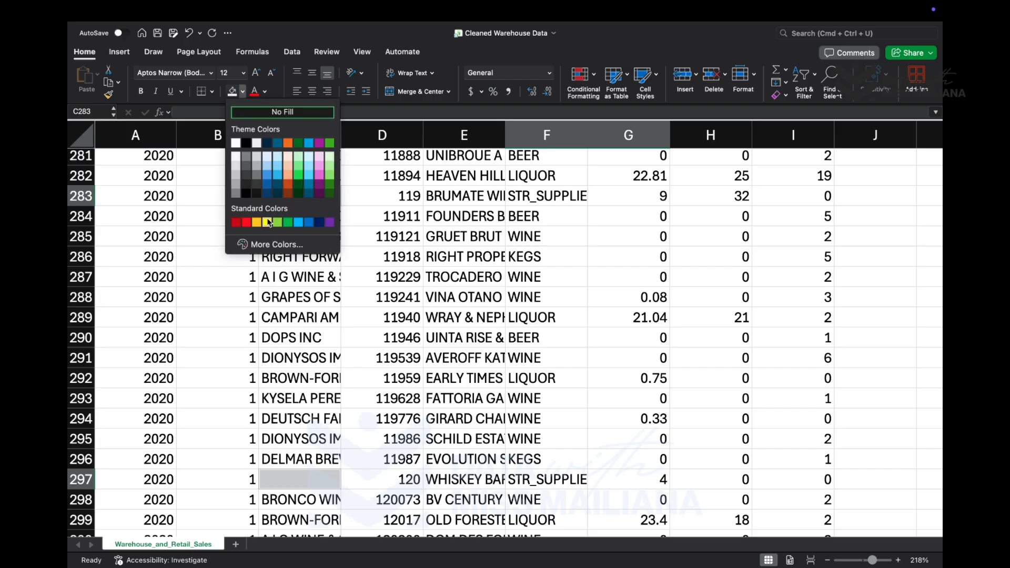
left_click(267, 222)
- Examine the supplier column for yellow-highlighted blank cells, both below and above row 283, ending at the header row
scroll(310, 326, "down", 20)
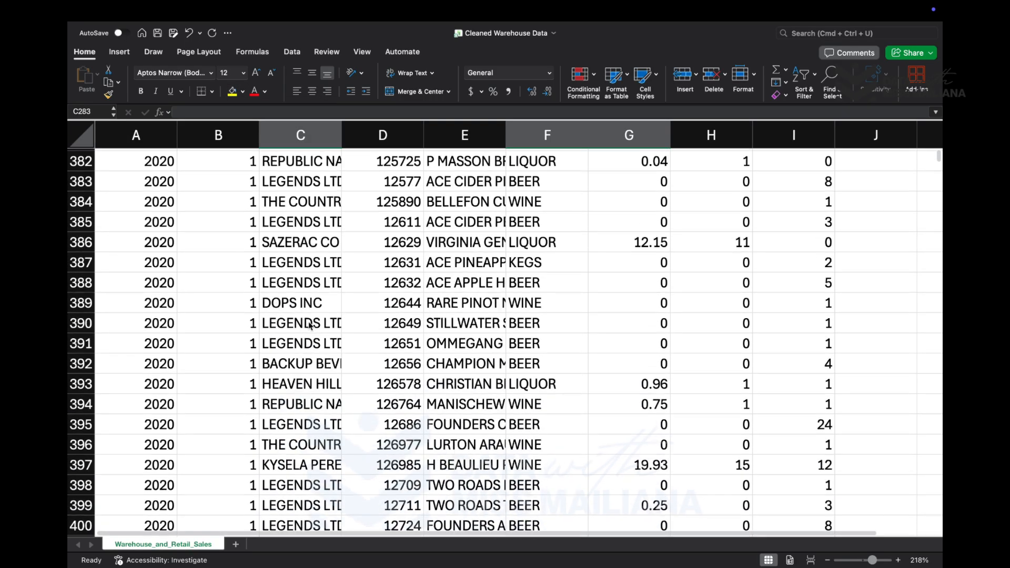
scroll(311, 326, "up", 8)
scroll(310, 326, "up", 20)
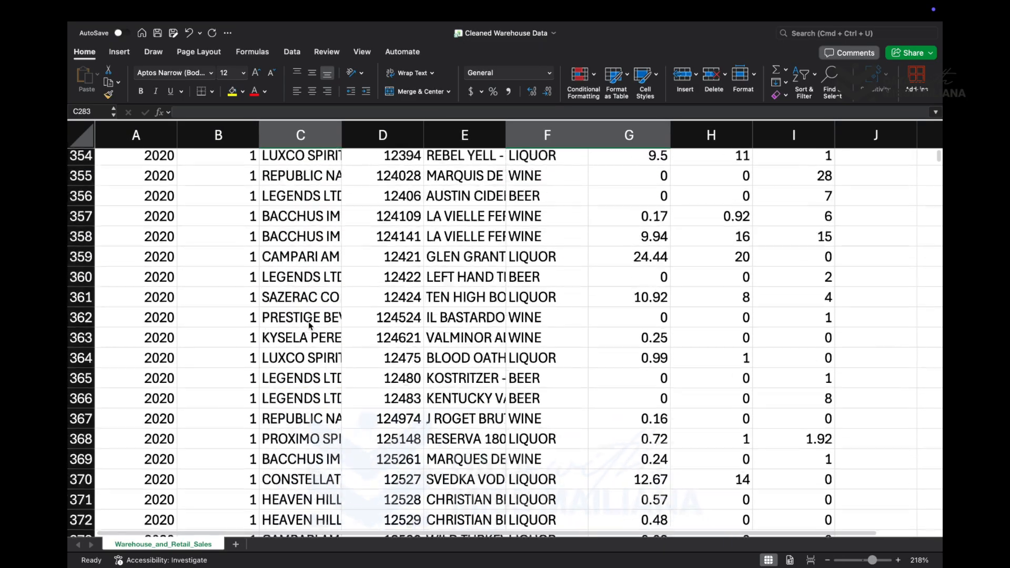
scroll(309, 326, "up", 20)
scroll(309, 326, "down", 2)
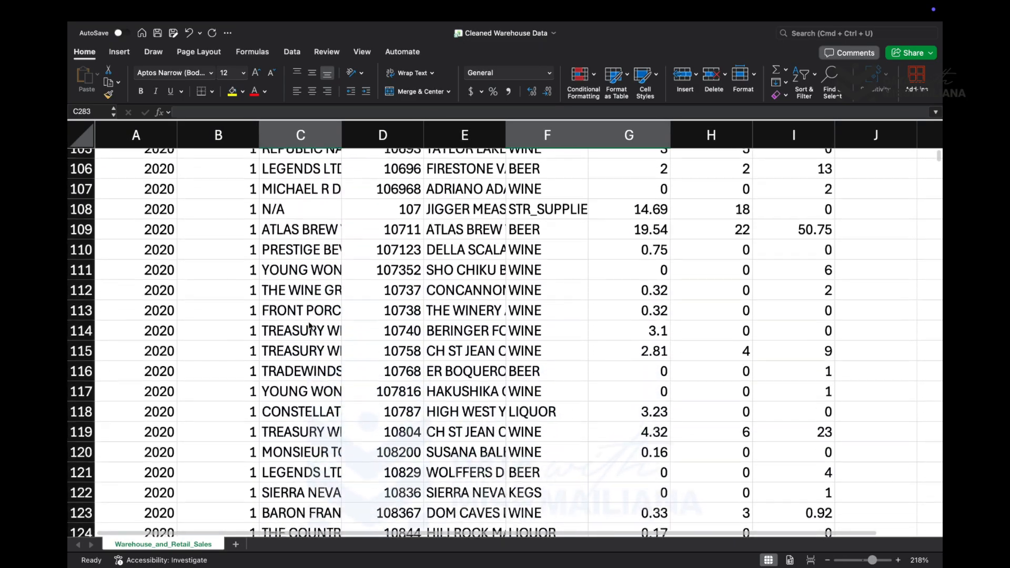
scroll(310, 326, "down", 10)
scroll(364, 325, "down", 20)
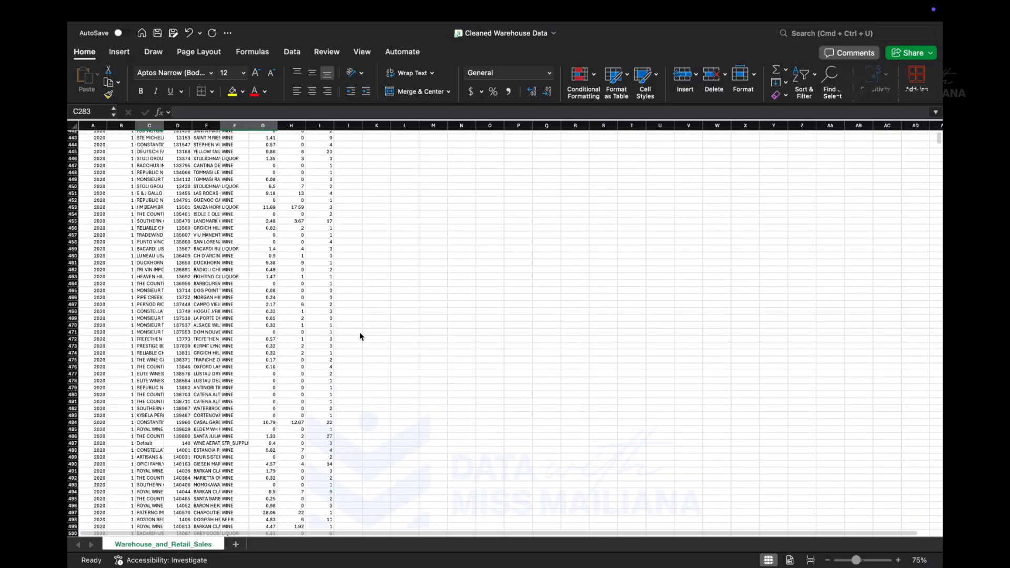
scroll(338, 360, "up", 5)
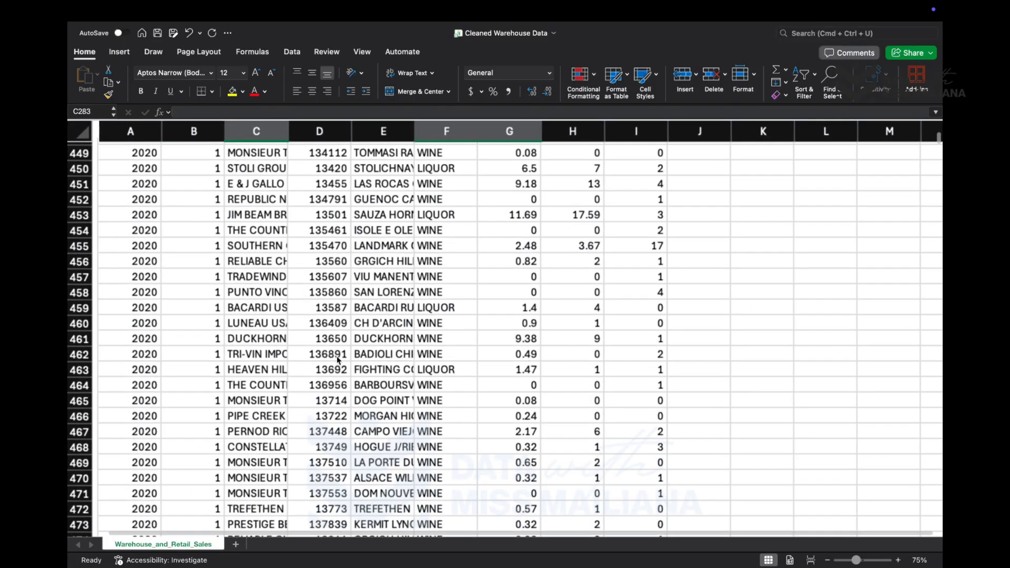
scroll(338, 360, "up", 20)
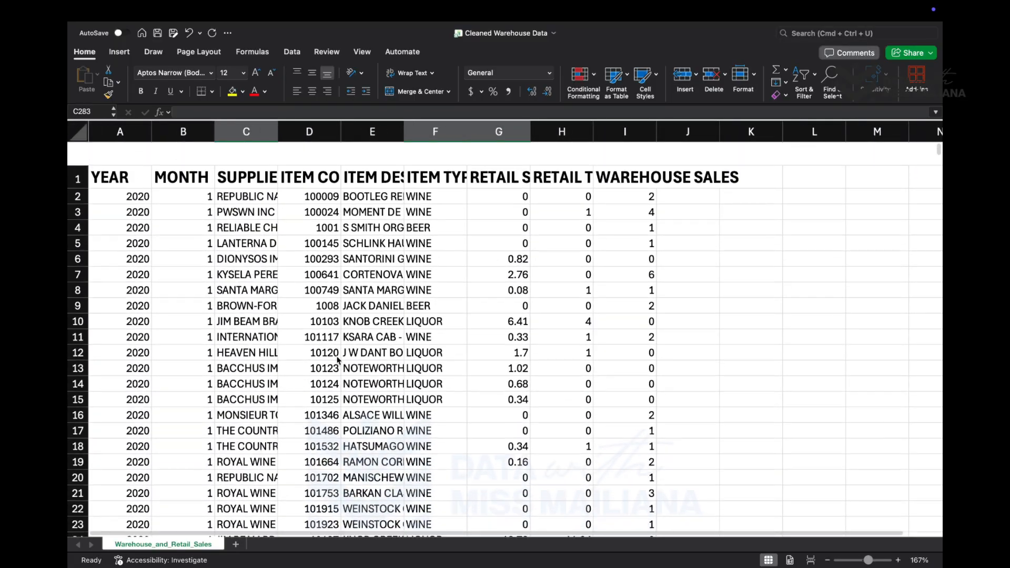
- Convert the entire dataset A1:I307646 into a table with headers
left_click(316, 299)
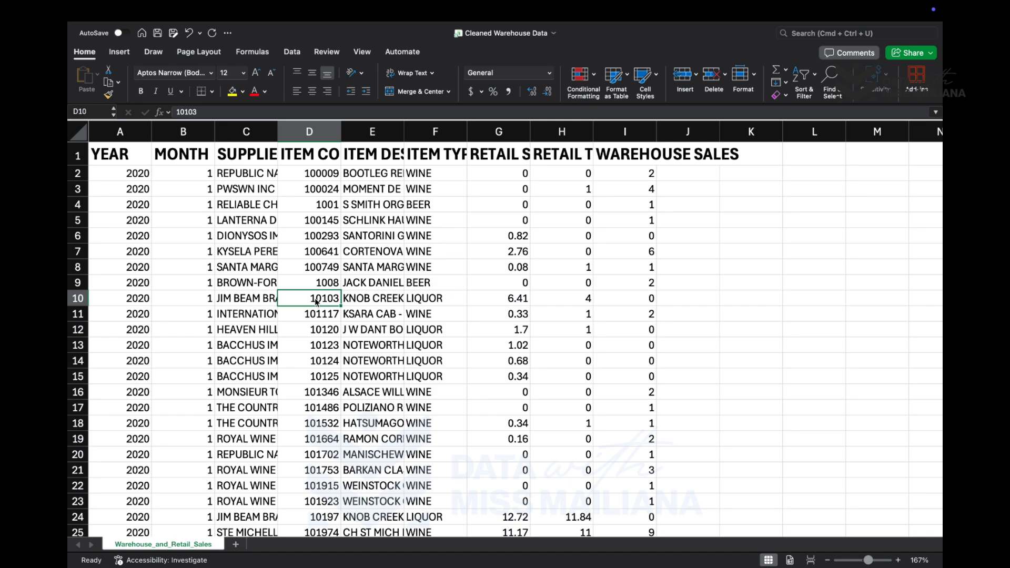
key("super+a")
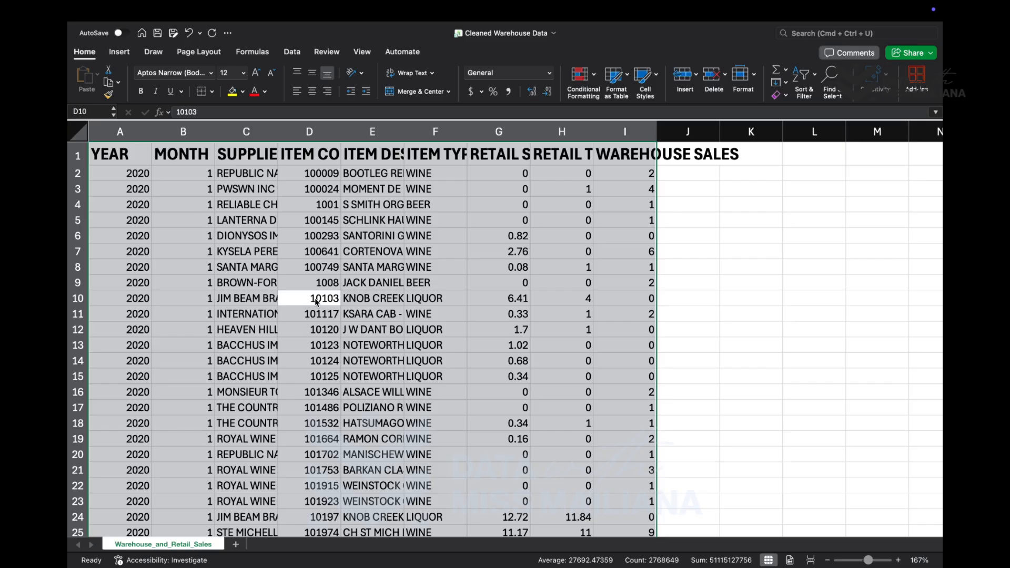
key("super+t")
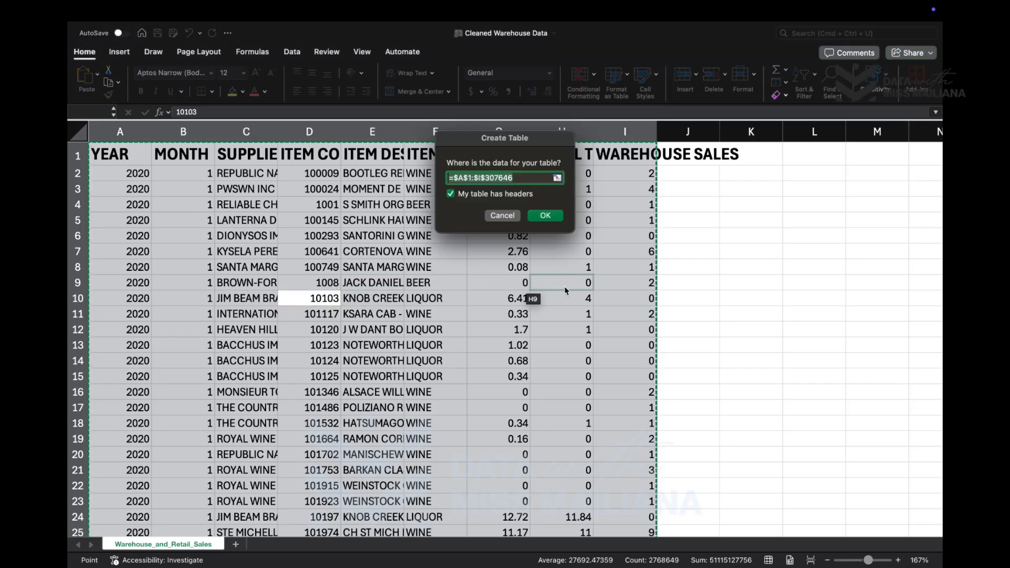
left_click(546, 215)
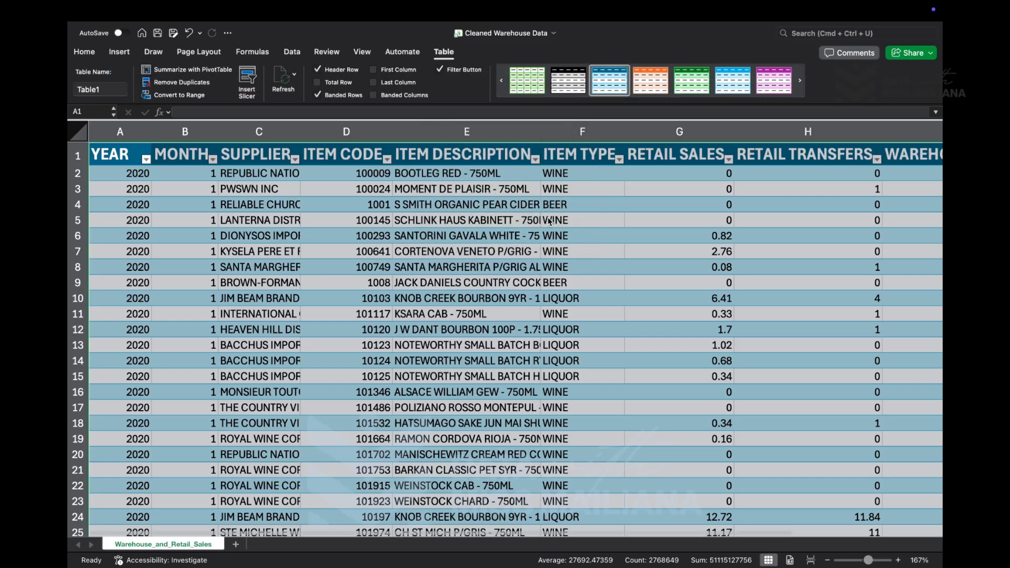
left_click(485, 254)
- Examine the table's SUPPLIER column for highlighted blank and N/A entries through roughly row 317, returning to the header row
scroll(485, 255, "down", 20)
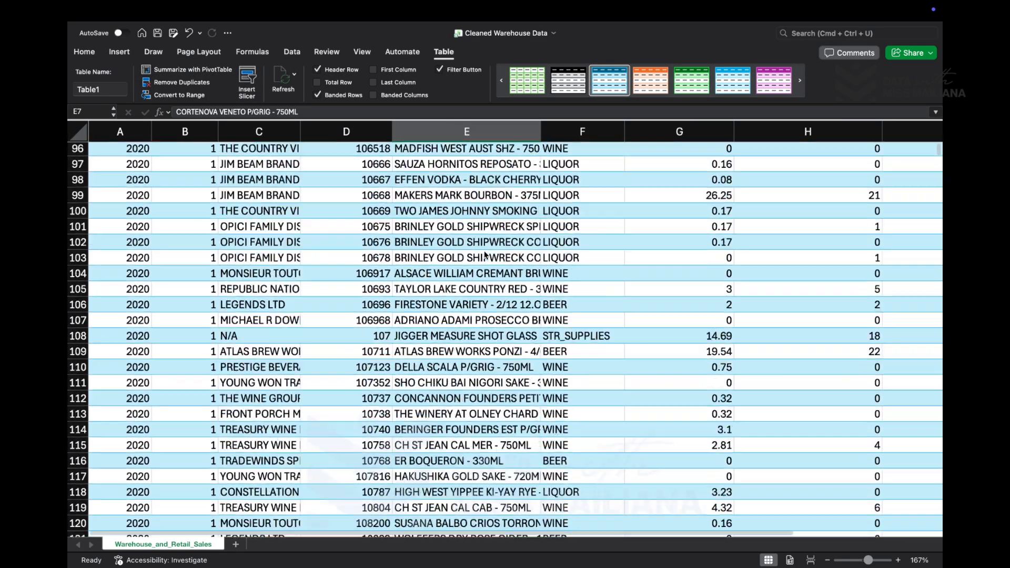
scroll(485, 254, "down", 20)
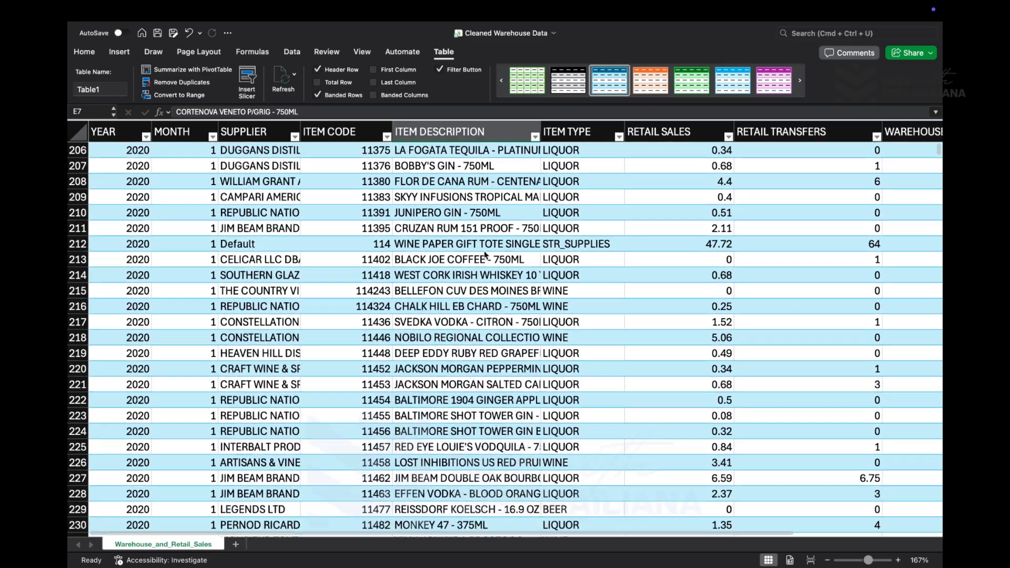
scroll(485, 255, "down", 20)
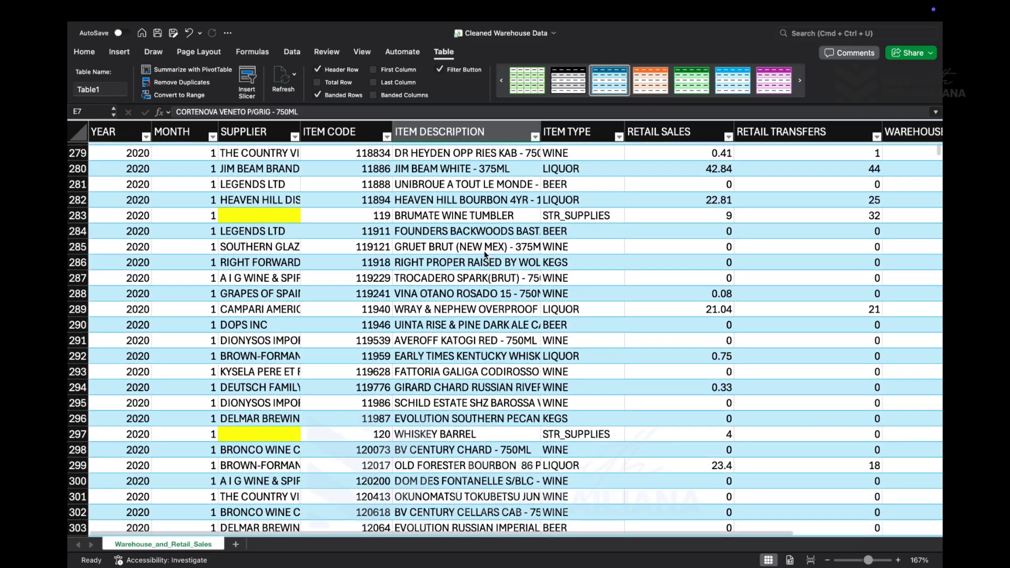
scroll(485, 254, "up", 16)
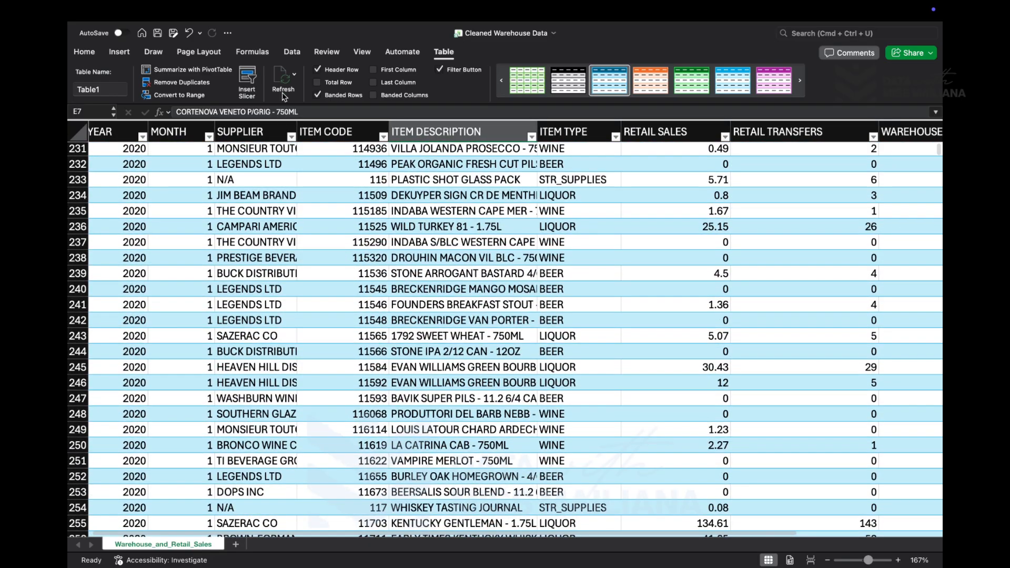
left_click(291, 137)
scroll(265, 256, "down", 20)
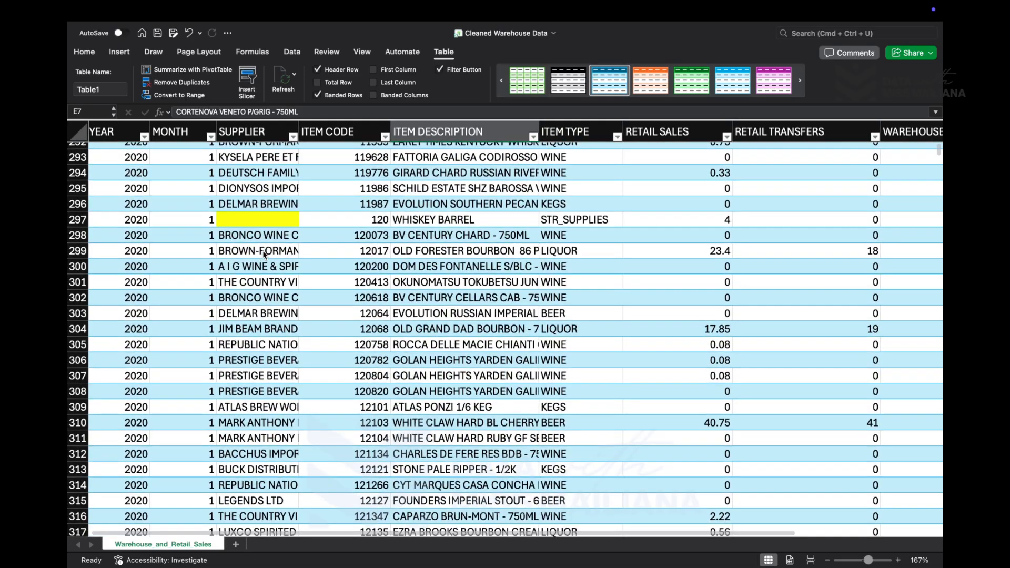
scroll(265, 255, "down", 3)
scroll(264, 255, "up", 20)
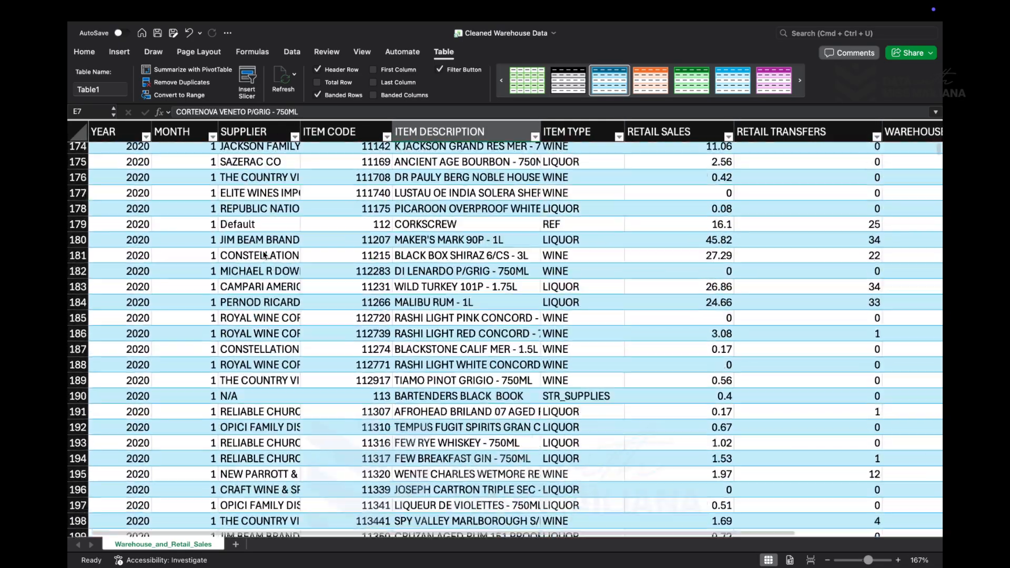
scroll(265, 254, "down", 3)
left_click(268, 266)
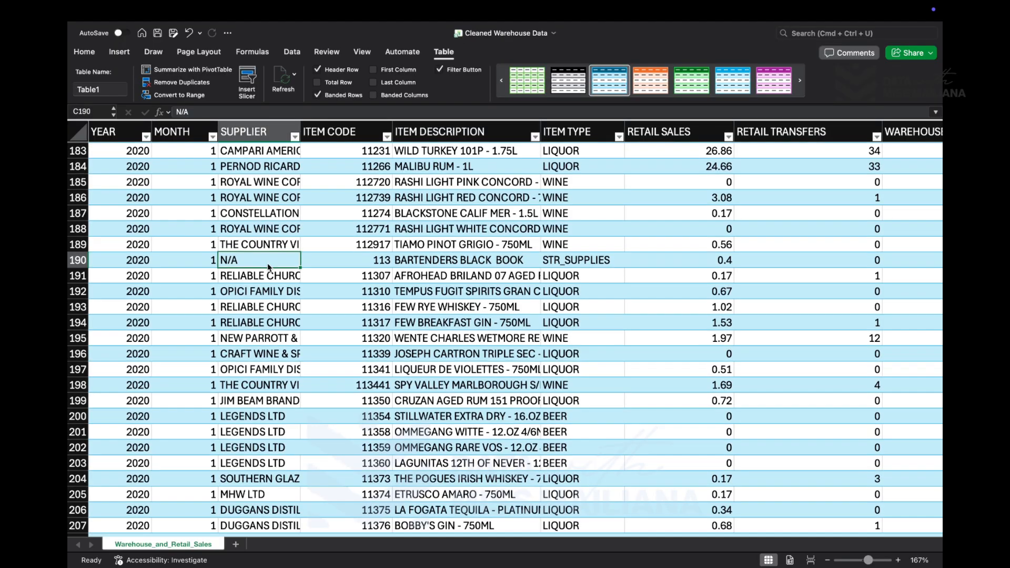
scroll(268, 266, "down", 1)
scroll(288, 162, "up", 15)
scroll(289, 162, "up", 20)
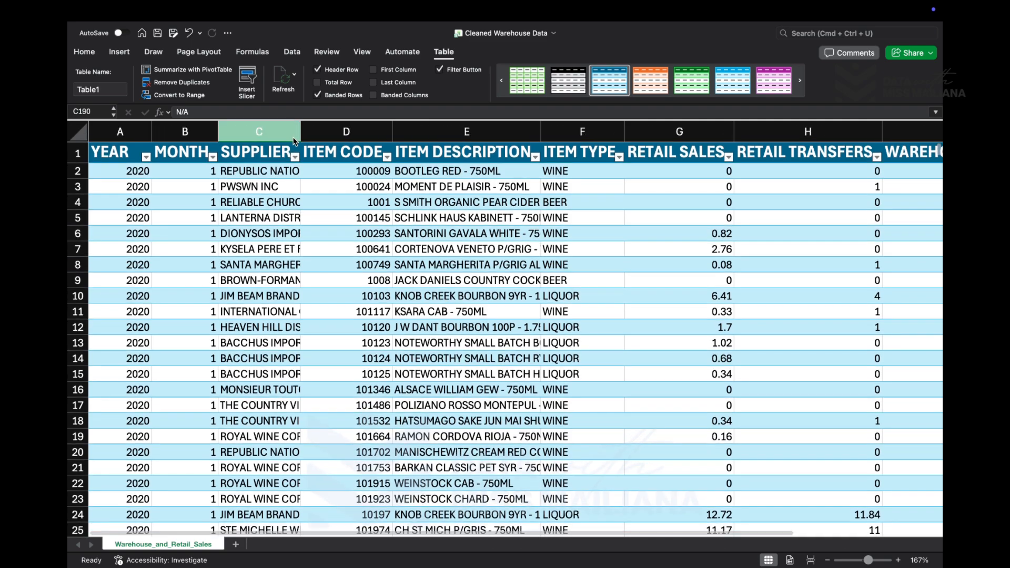
- Filter the SUPPLIER column to show only (Blanks), narrowing the filter's value list with the search text "bla"
left_click(295, 156)
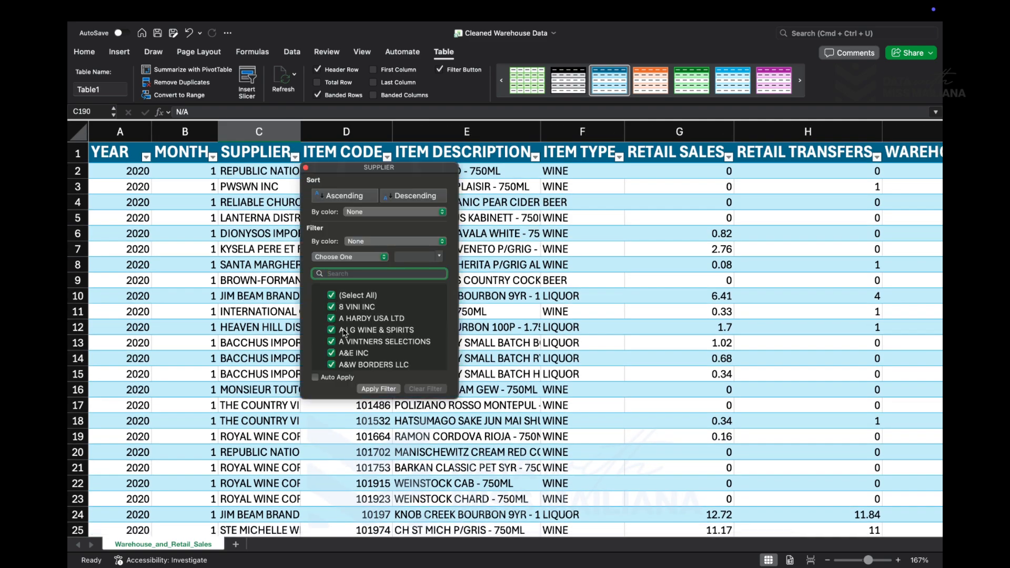
scroll(368, 331, "down", 5)
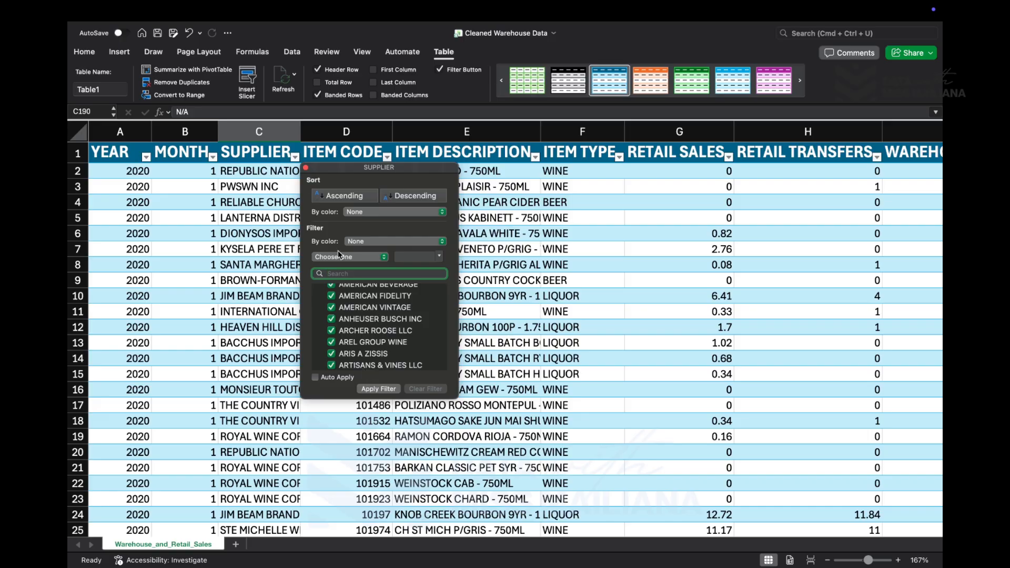
scroll(378, 327, "down", 10)
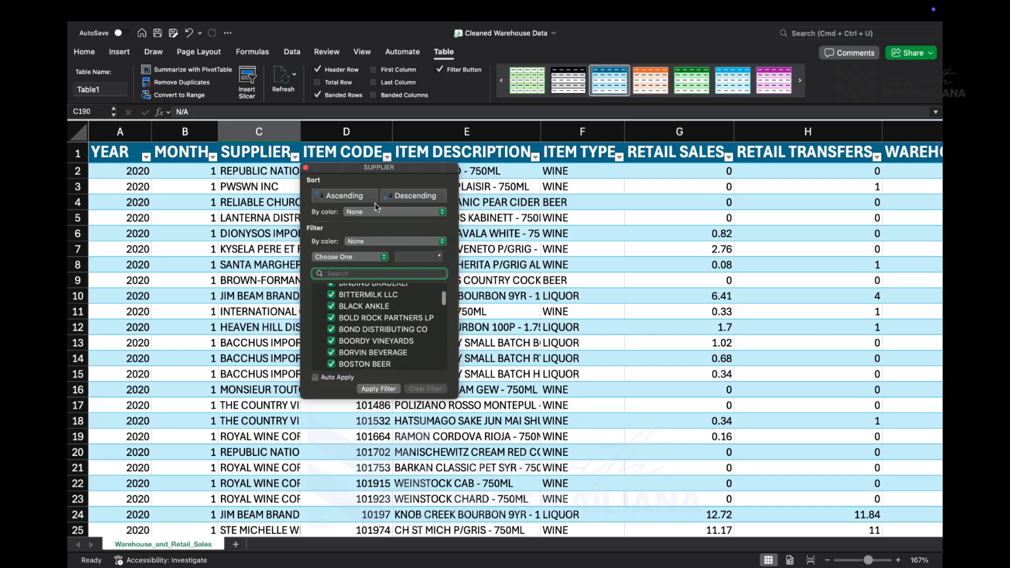
type("bl")
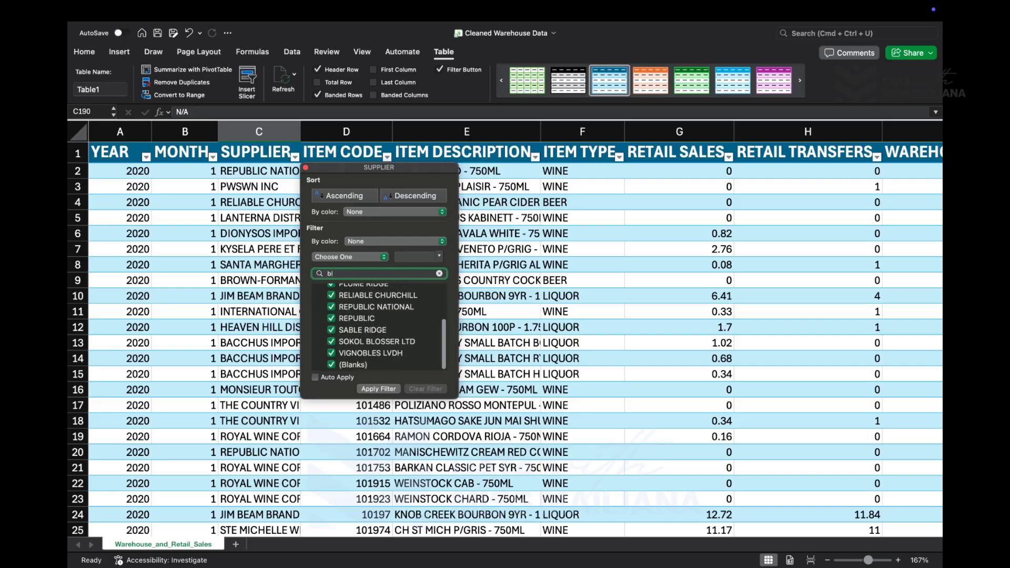
scroll(370, 302, "up", 5)
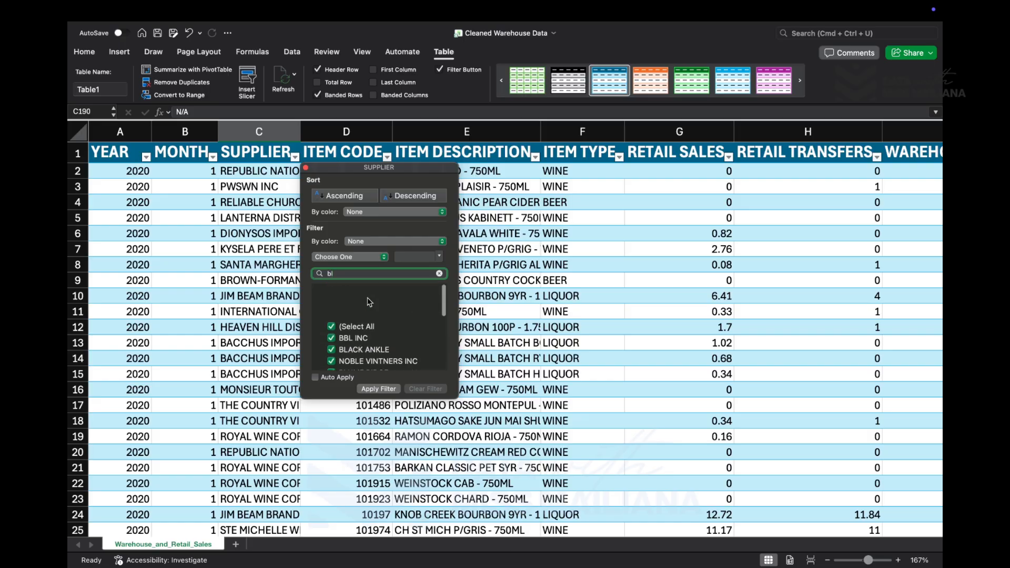
left_click(351, 295)
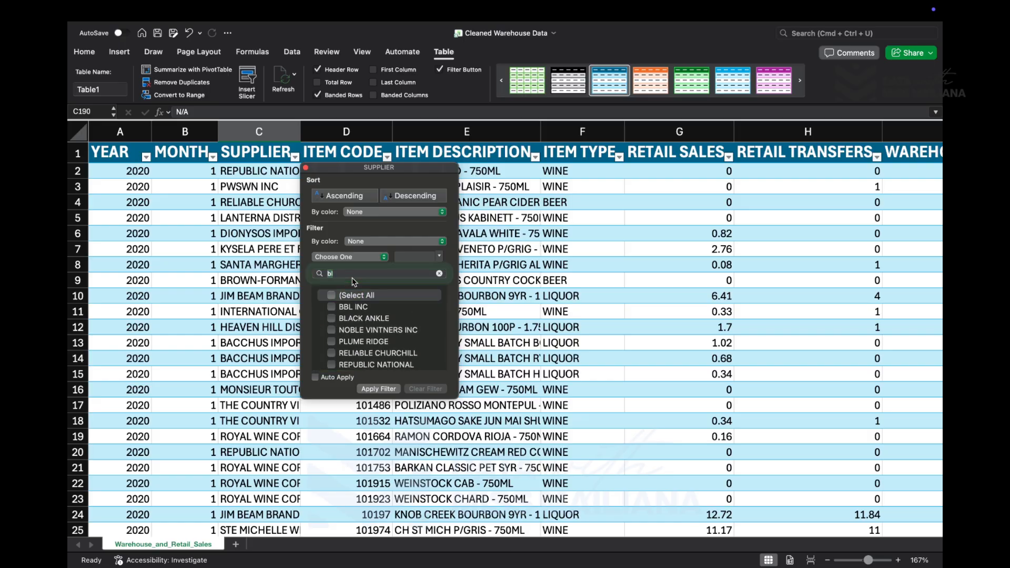
left_click(352, 278)
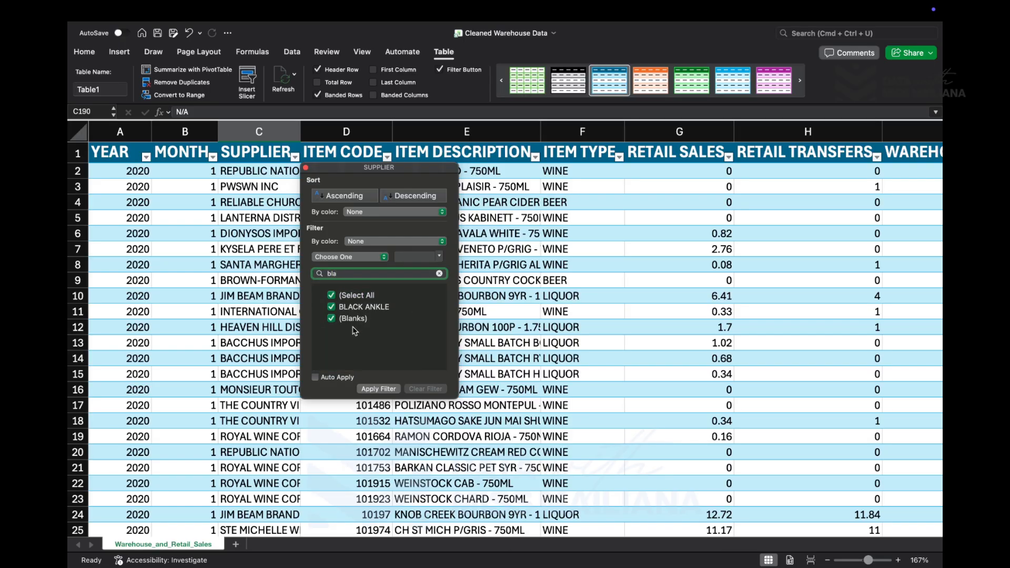
left_click(342, 307)
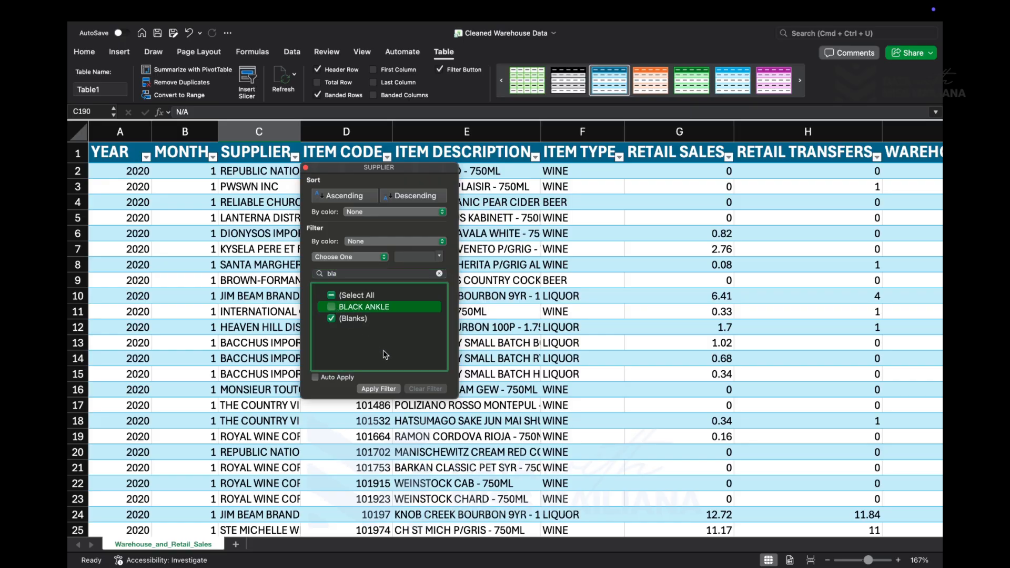
left_click(391, 389)
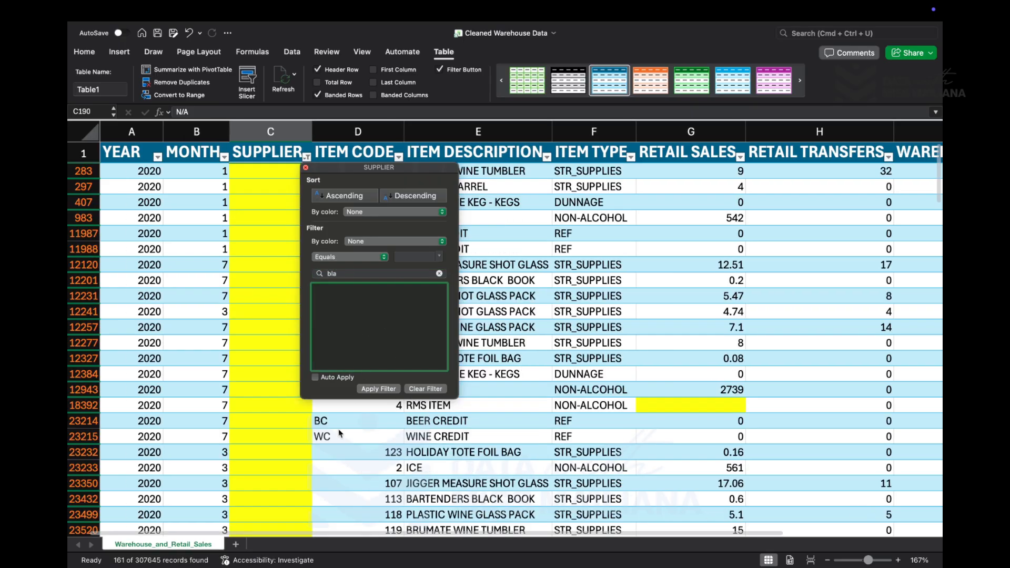
- Filter the SUPPLIER column to show only Default, narrowing the filter's value list with the search text "def"
scroll(339, 428, "down", 20)
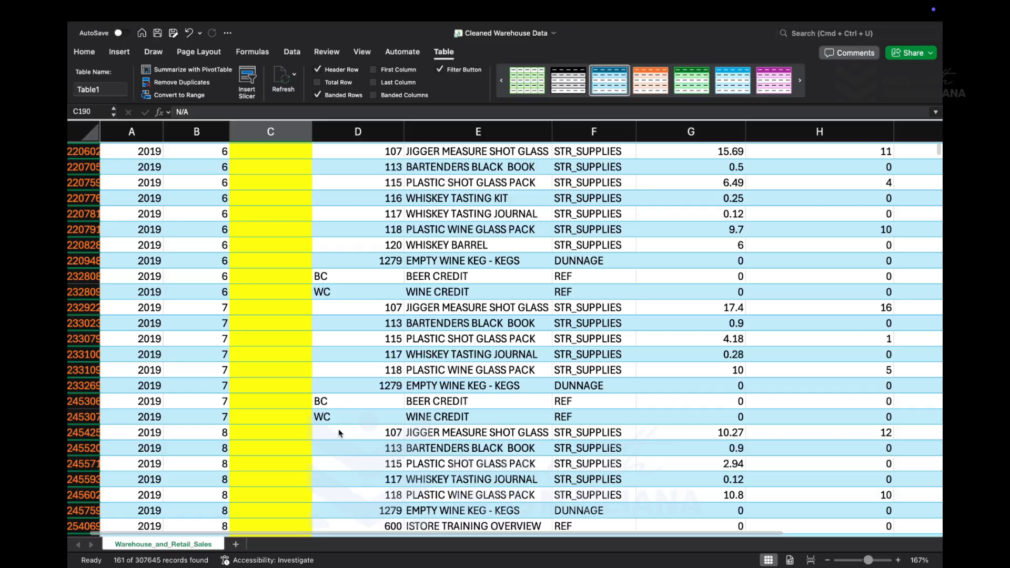
scroll(339, 433, "down", 15)
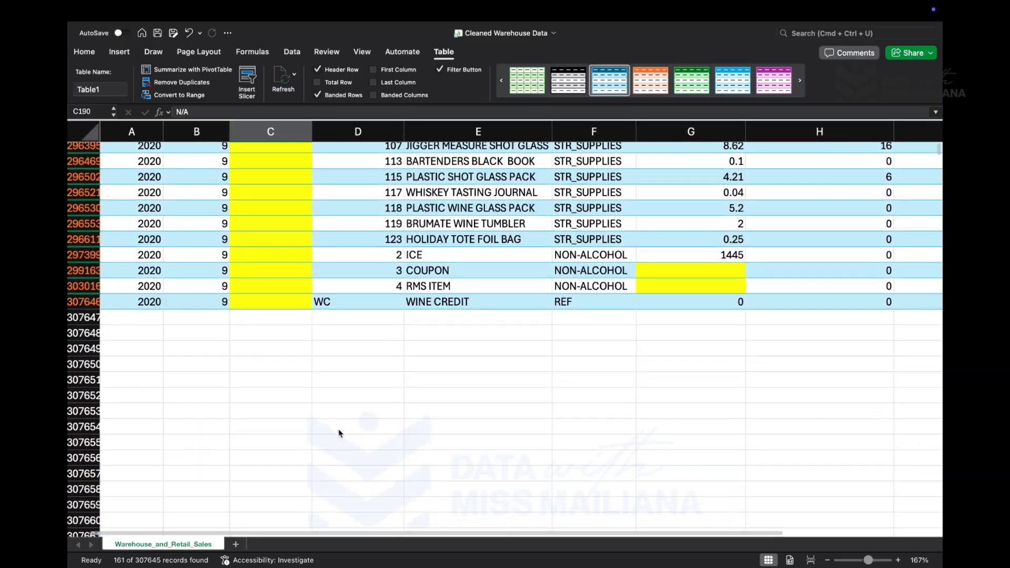
scroll(339, 433, "up", 20)
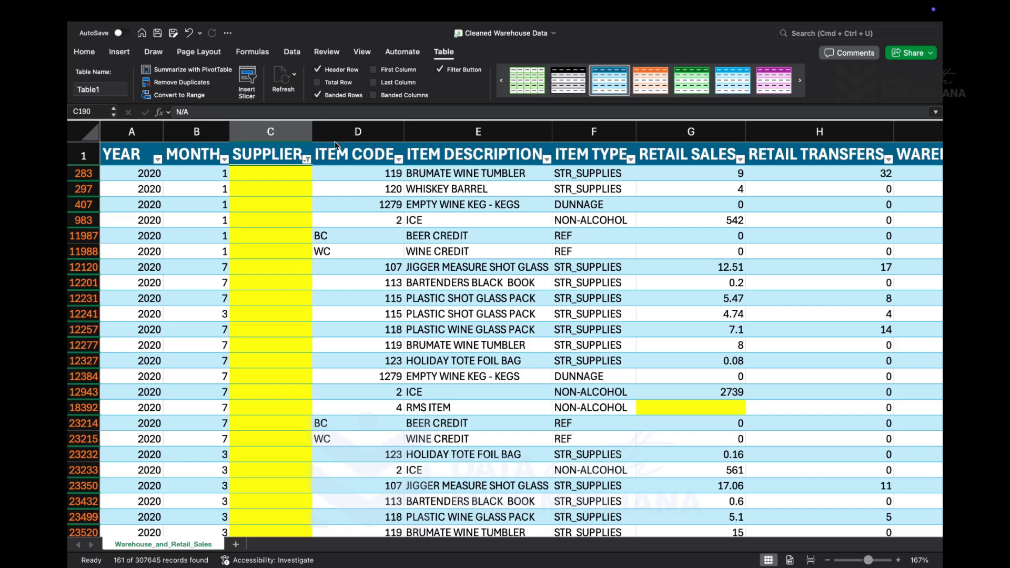
left_click(306, 159)
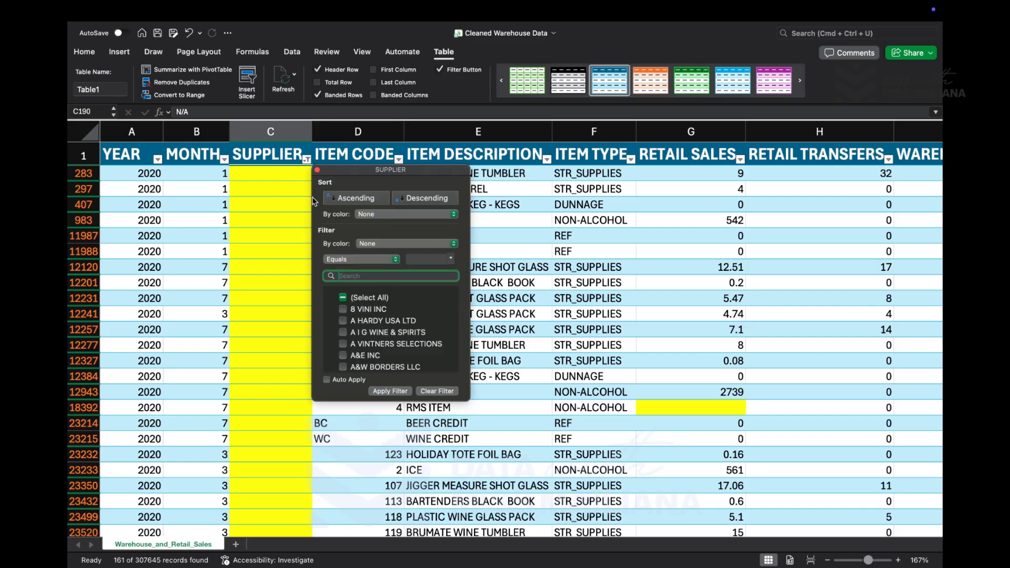
scroll(377, 355, "down", 3)
scroll(378, 355, "down", 3)
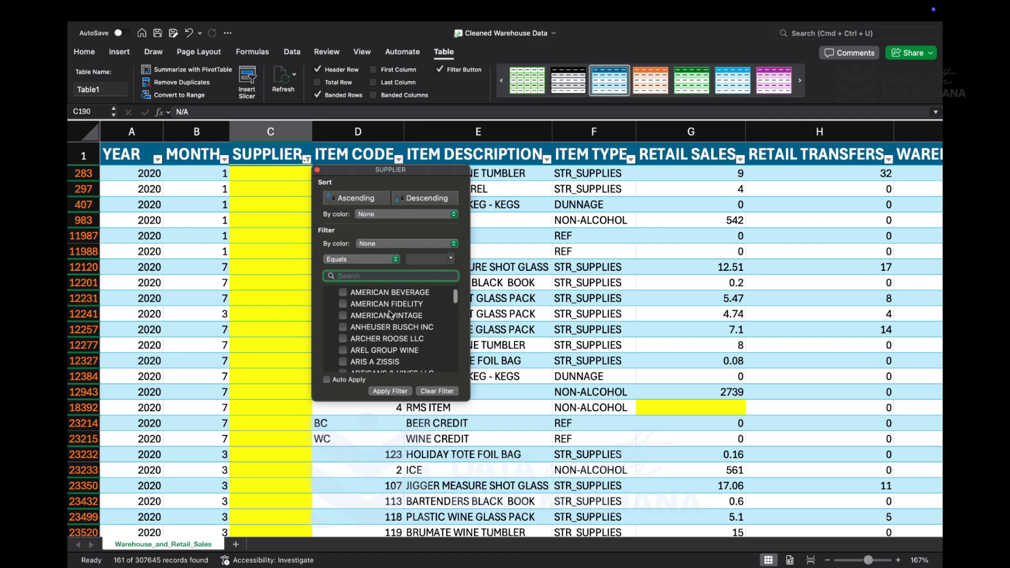
type("def")
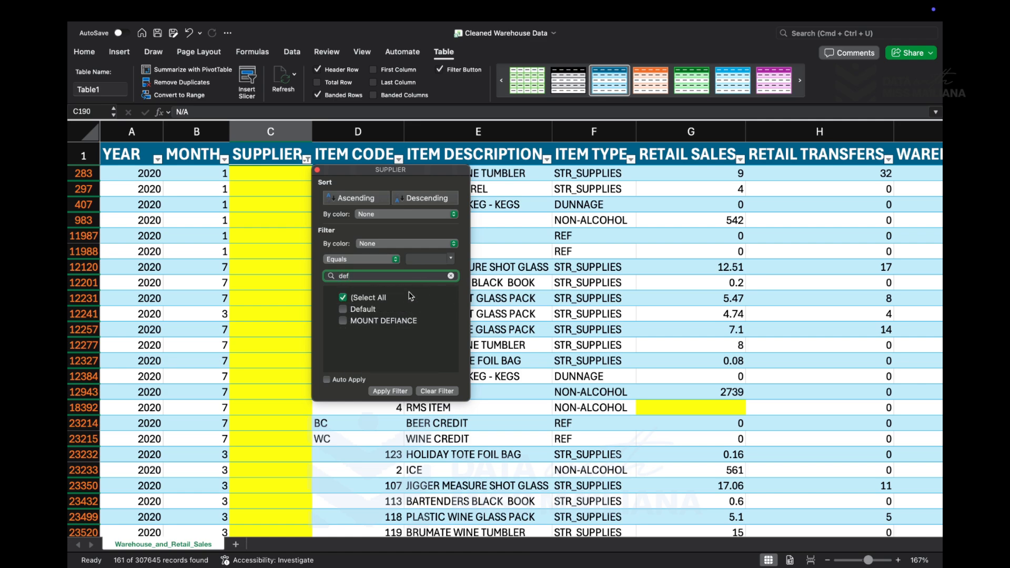
left_click(343, 309)
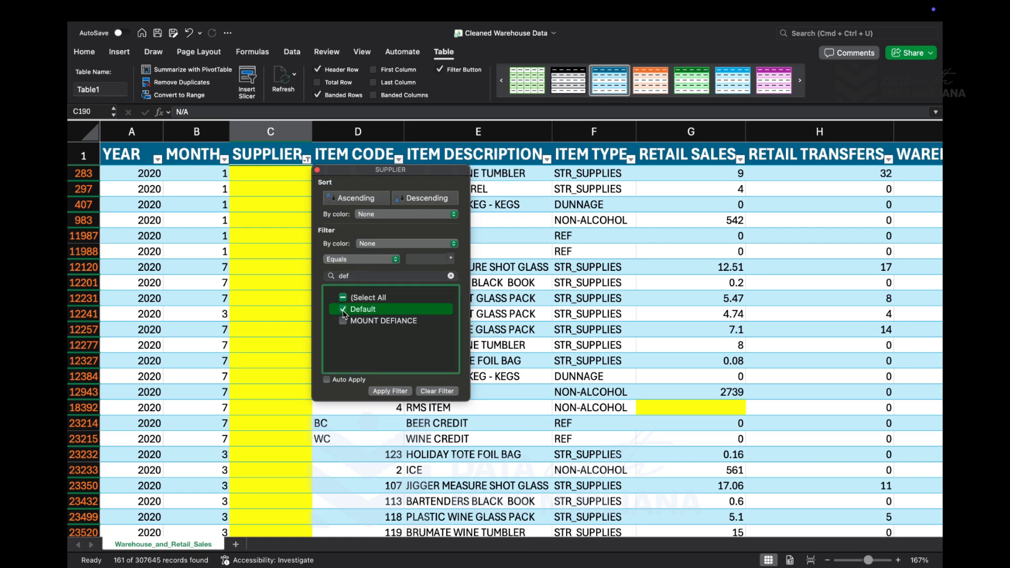
left_click(399, 393)
scroll(274, 433, "down", 5)
scroll(273, 433, "down", 15)
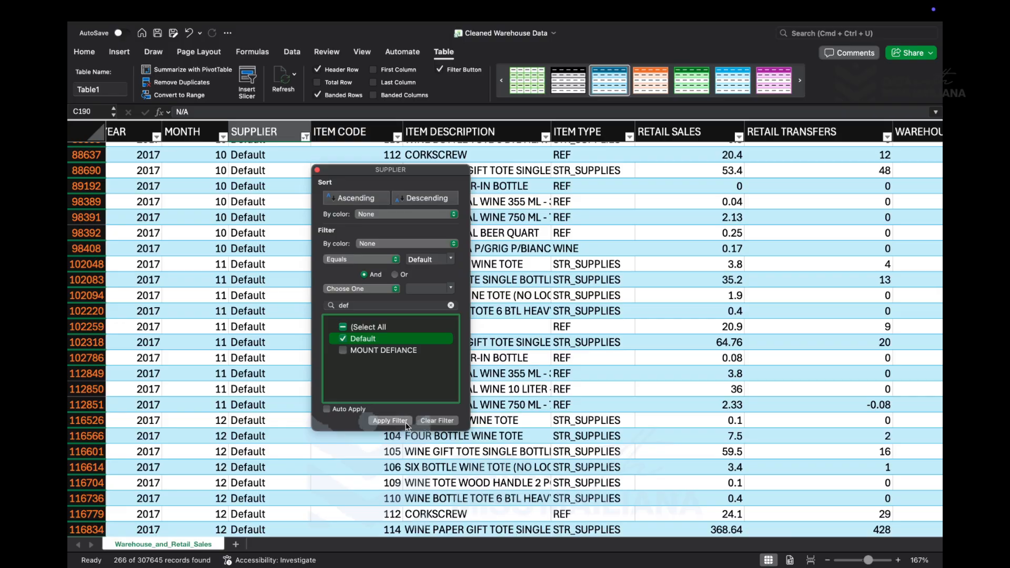
left_click(317, 170)
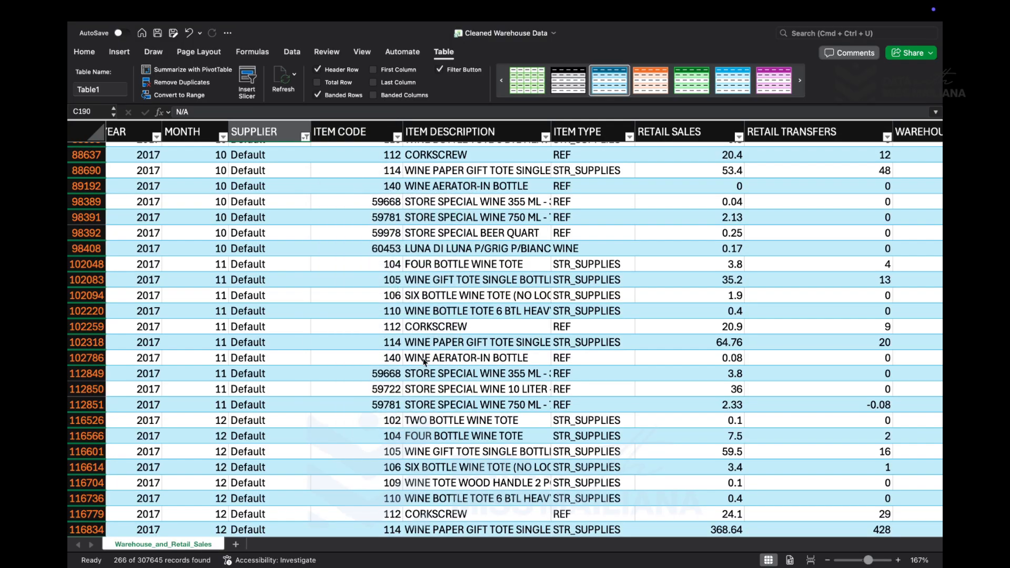
- Copy the supplier text Default from the filtered SUPPLIER column, using the cell in row 976
scroll(371, 419, "down", 9)
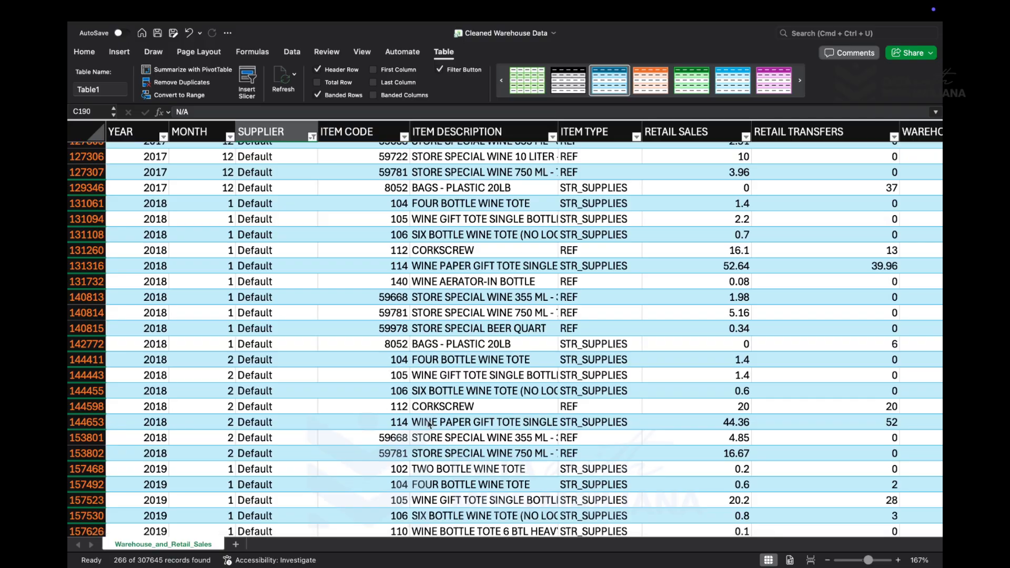
scroll(428, 424, "up", 10)
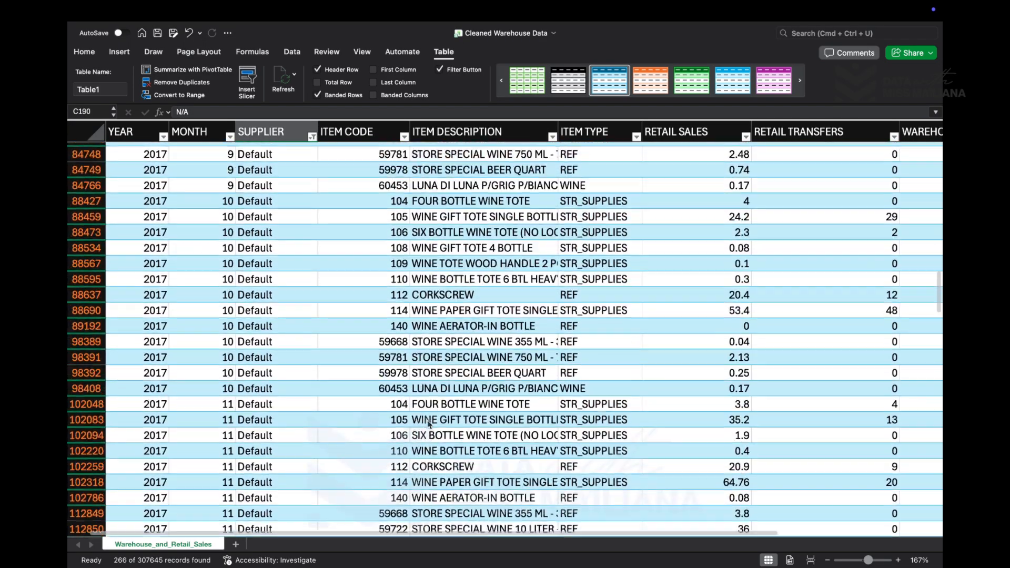
scroll(428, 424, "up", 15)
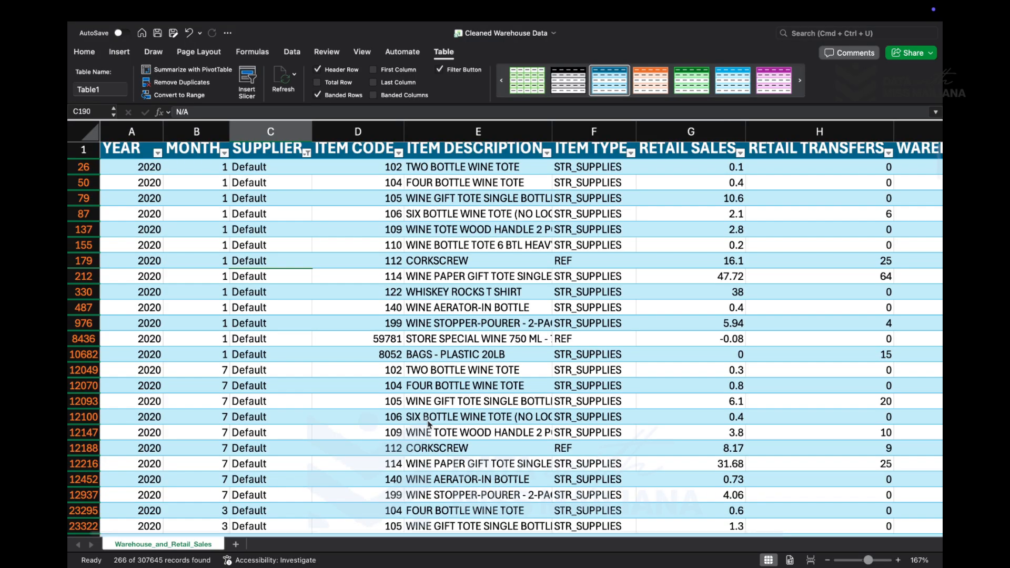
left_click(264, 339)
key("super+c")
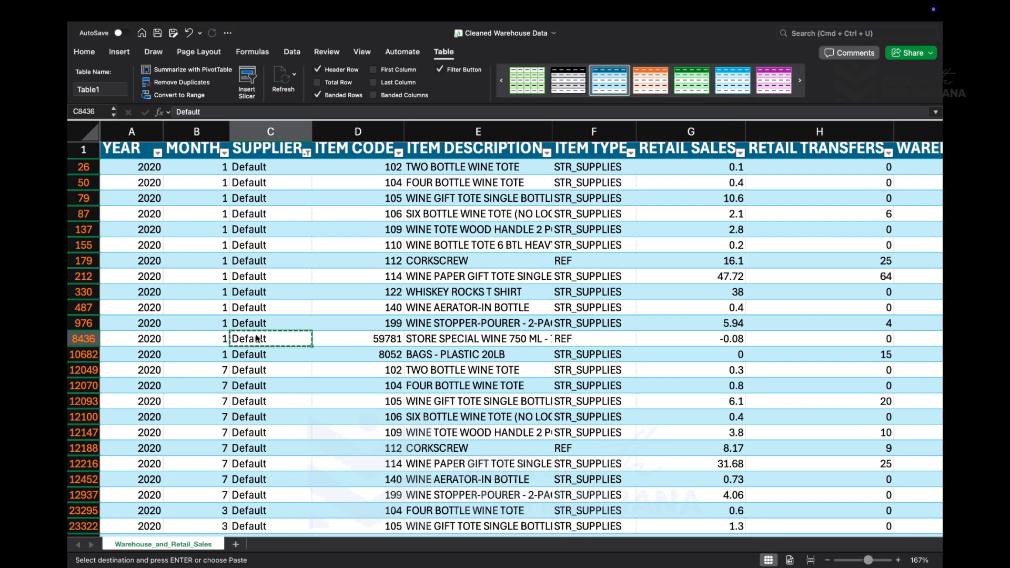
double_click(277, 326)
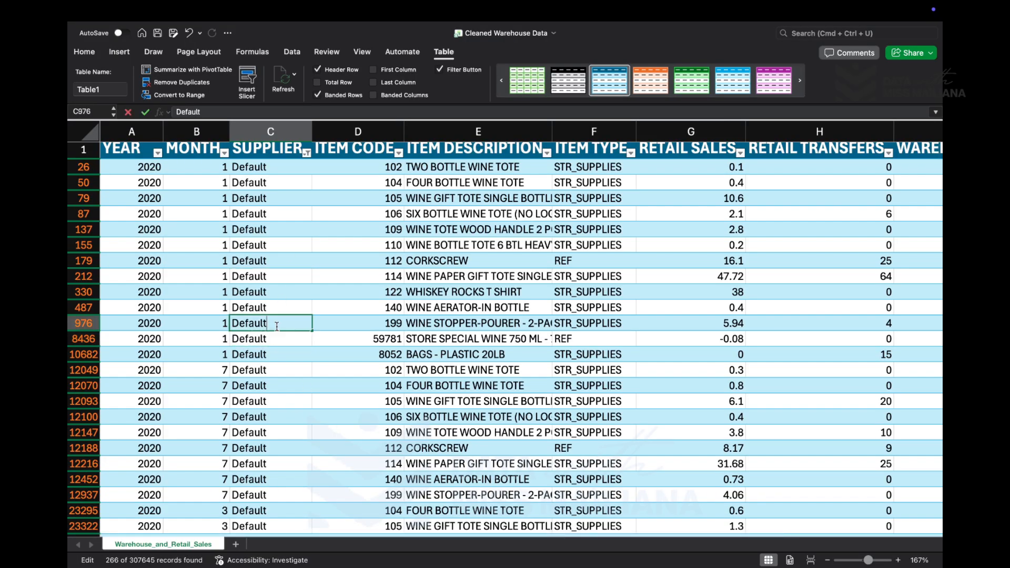
key("super+a")
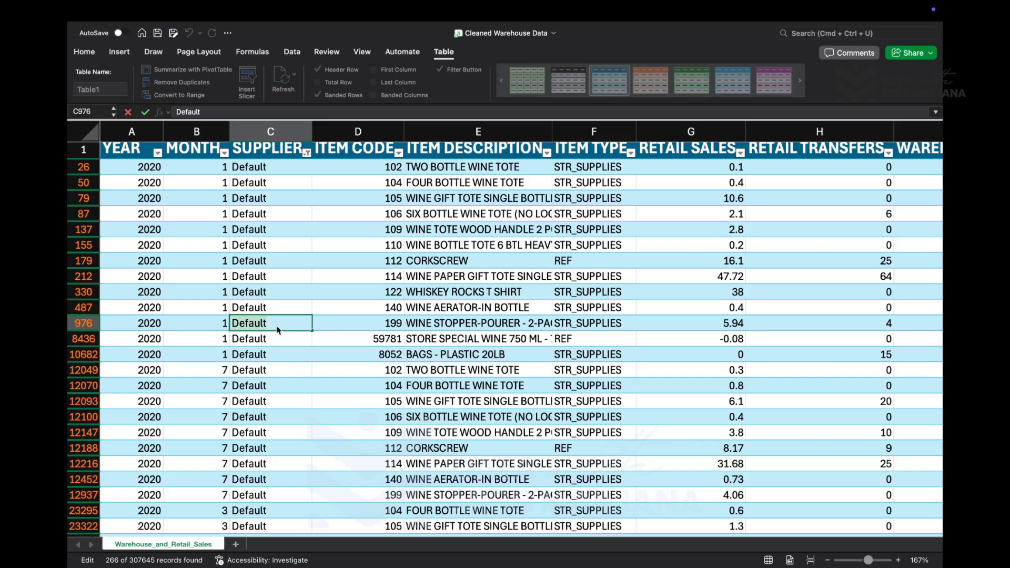
left_click(288, 386)
- Filter the SUPPLIER column to show only N/A, narrowing the filter's value list with the search text "n/a"
left_click(307, 153)
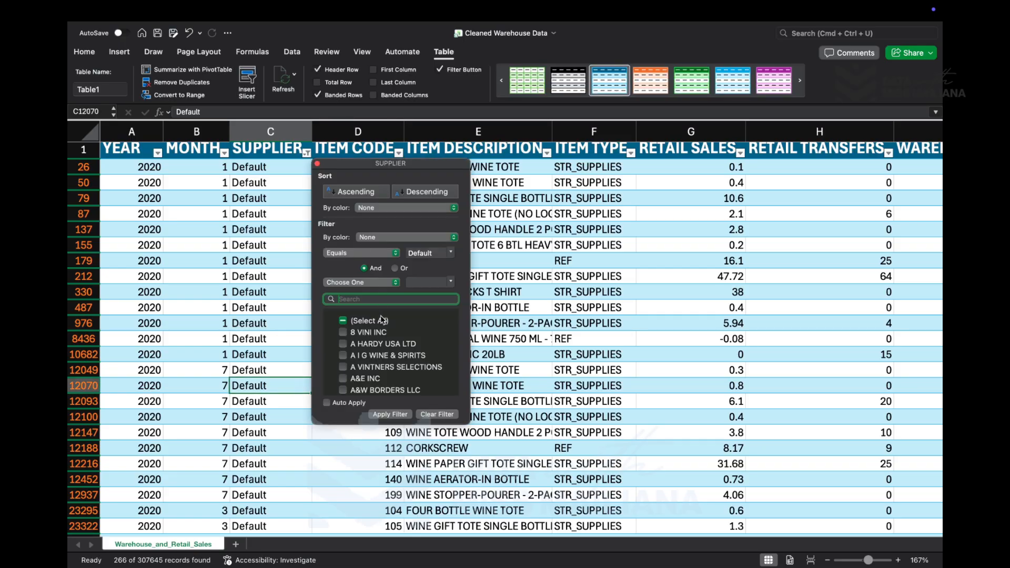
left_click(346, 320)
left_click(346, 320)
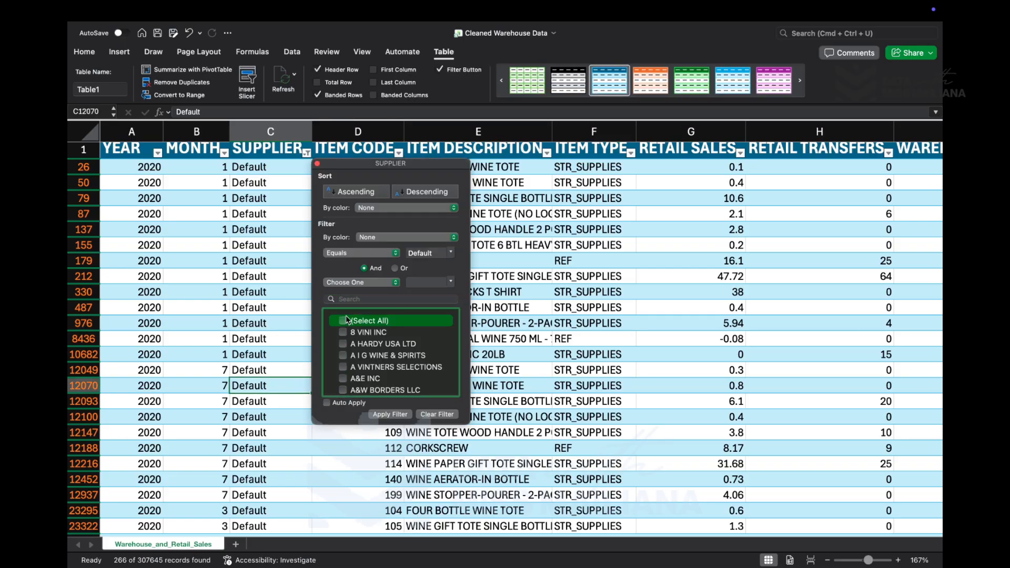
left_click(352, 299)
type("bl")
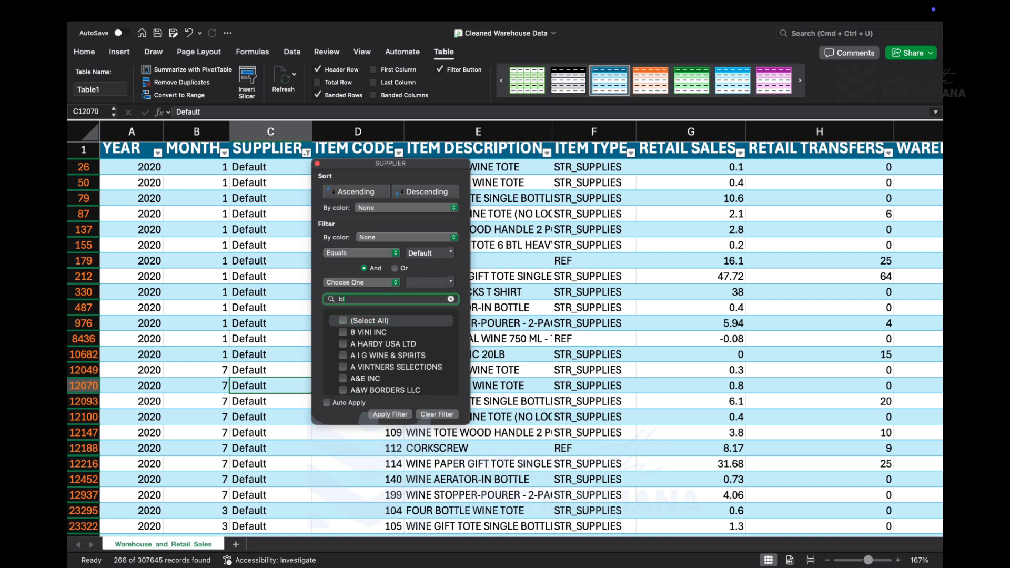
type("anks")
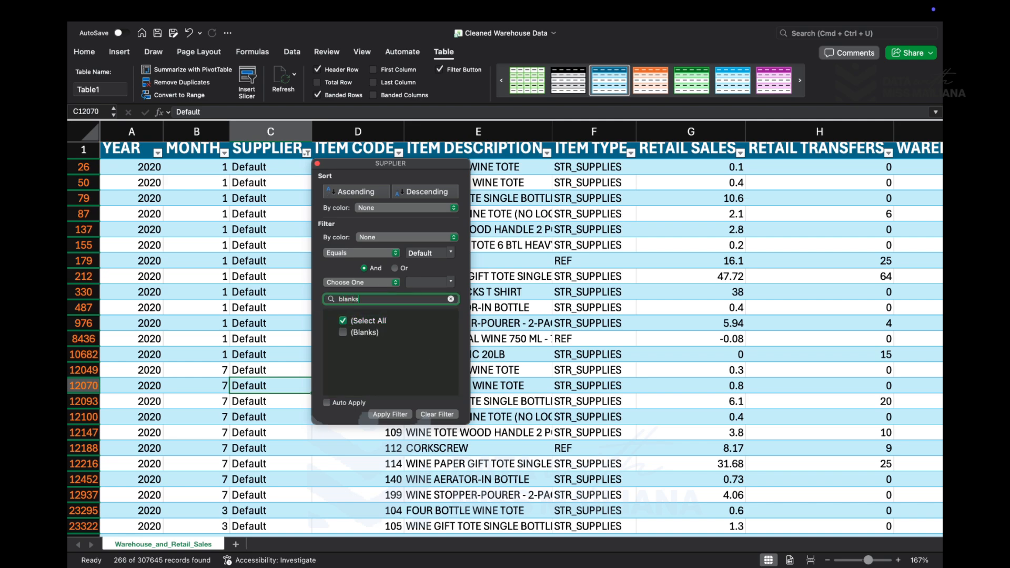
left_click(344, 331)
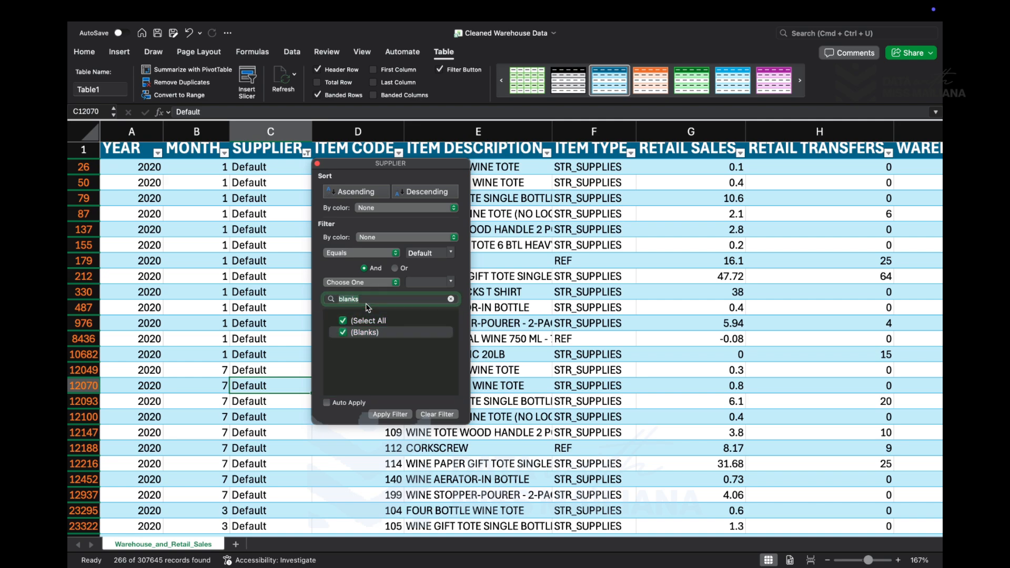
key("super+a")
type("na")
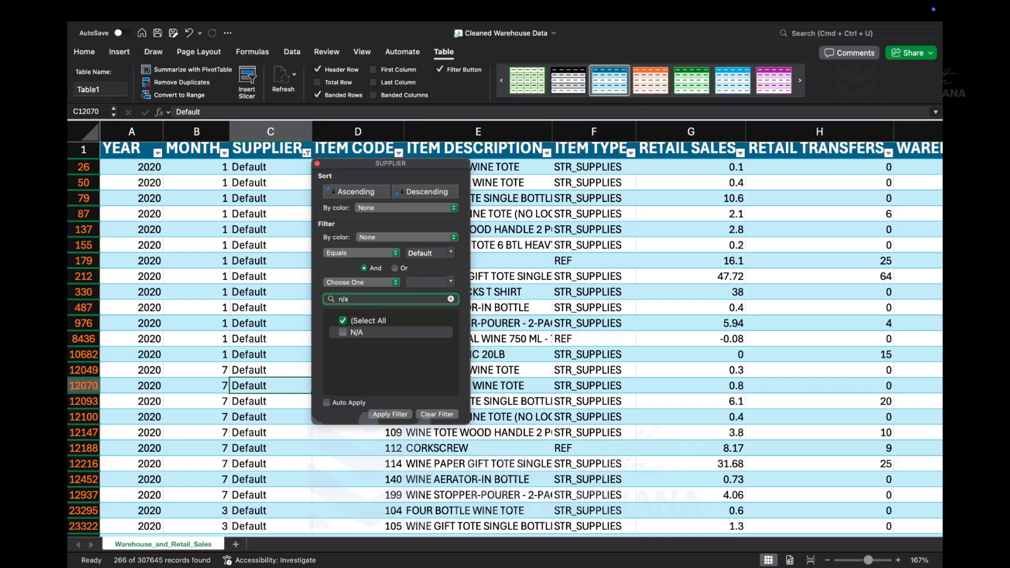
left_click(376, 332)
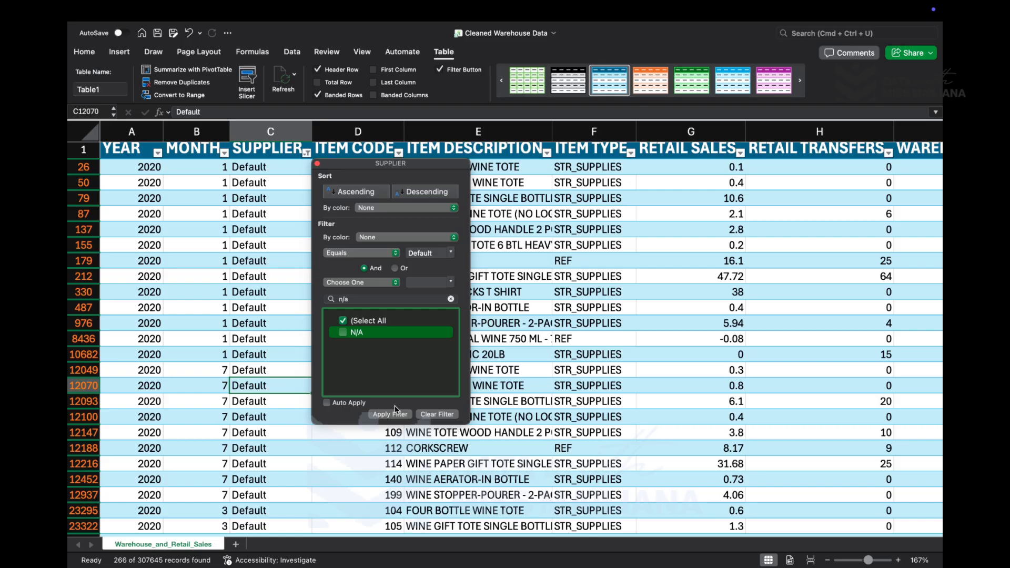
left_click(344, 333)
left_click(390, 414)
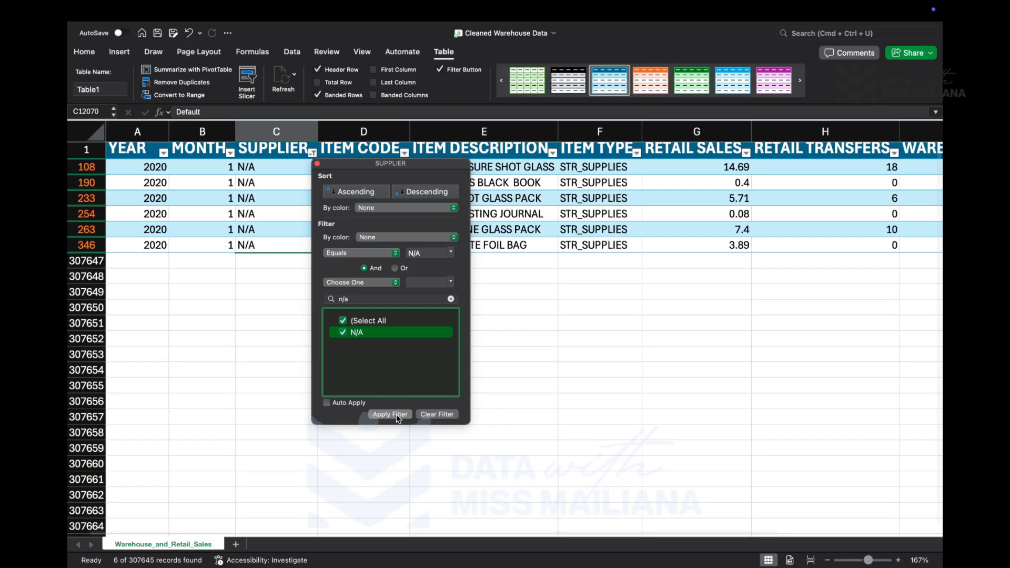
- Replace the filtered N/A suppliers with Default by pasting it into C108 and filling it down to row 346
left_click(279, 181)
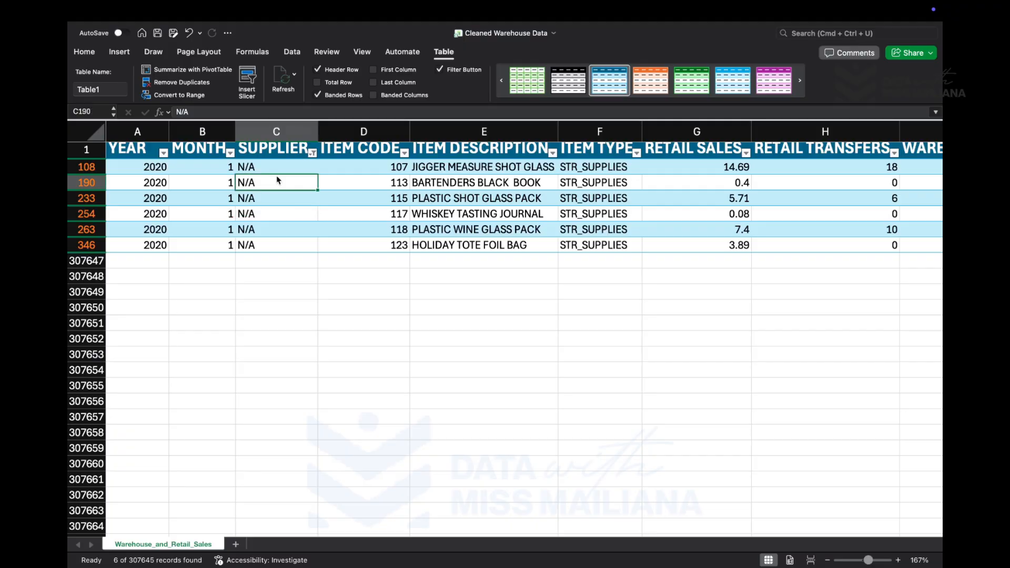
left_click(274, 169)
key("super+v")
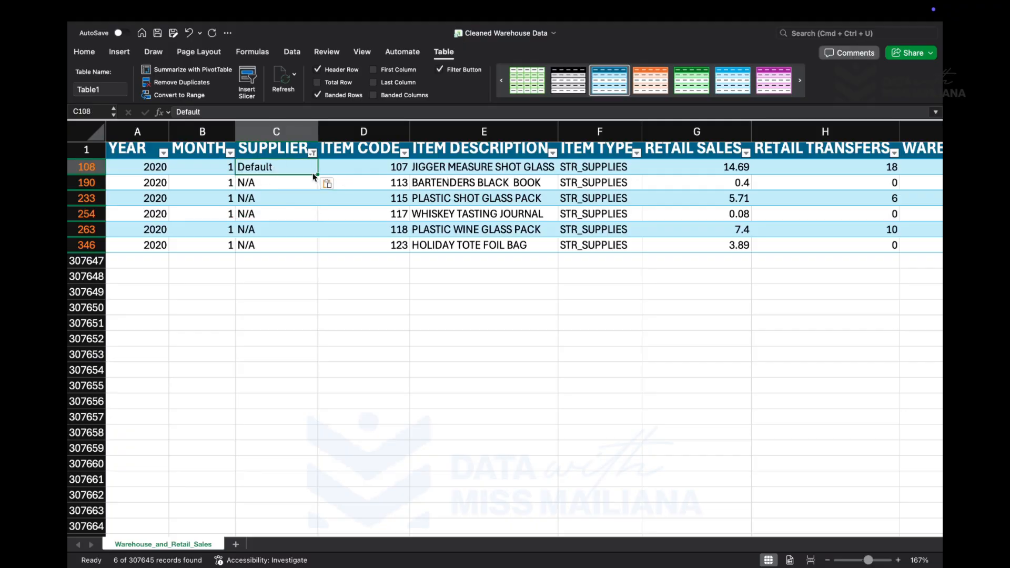
left_click_drag(318, 177, 323, 250)
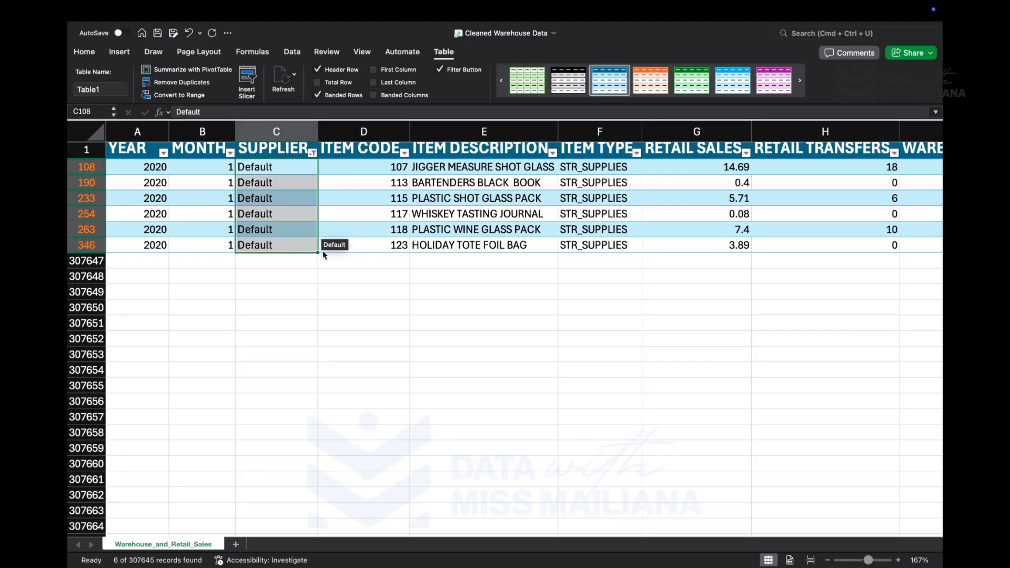
- Filter the SUPPLIER column to show only (Blanks), narrowing the filter's value list with the search text "blan"
left_click(312, 153)
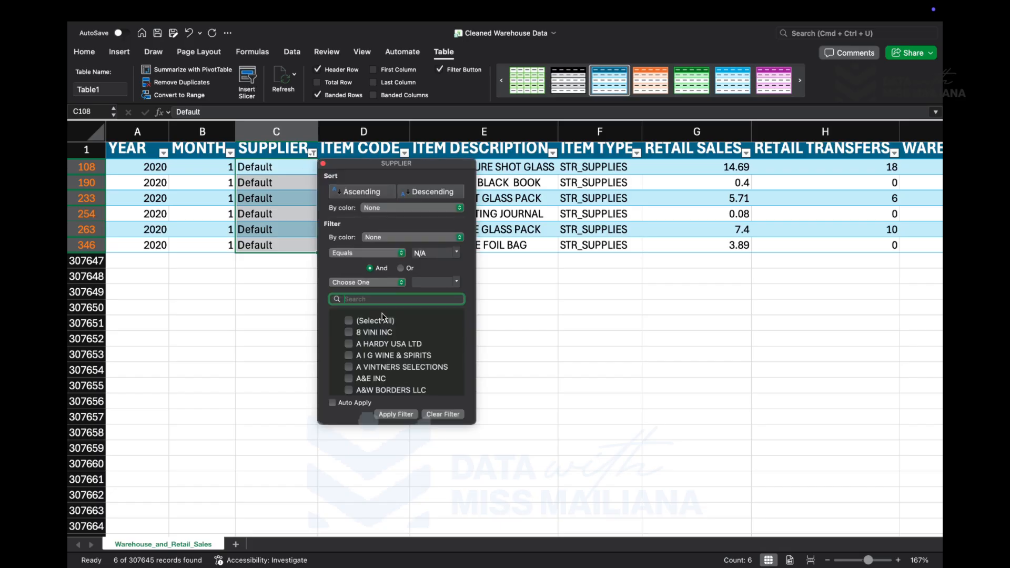
type("blan")
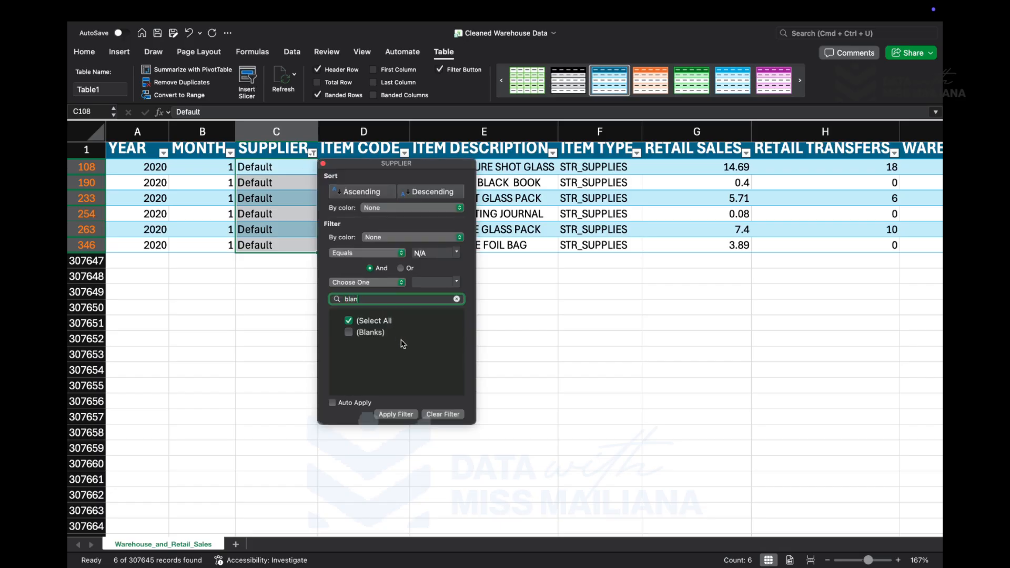
left_click(374, 334)
left_click(404, 414)
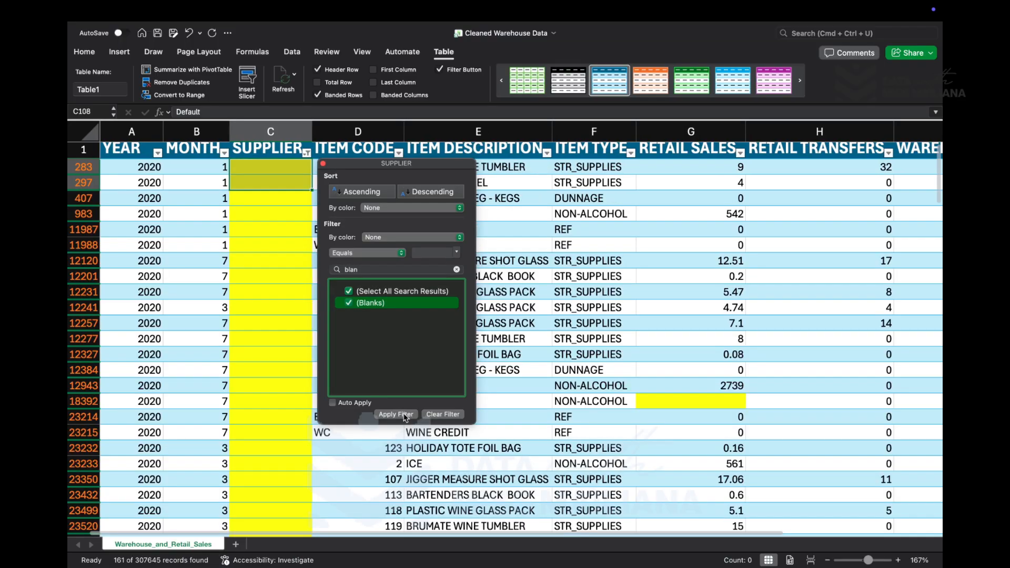
left_click(295, 442)
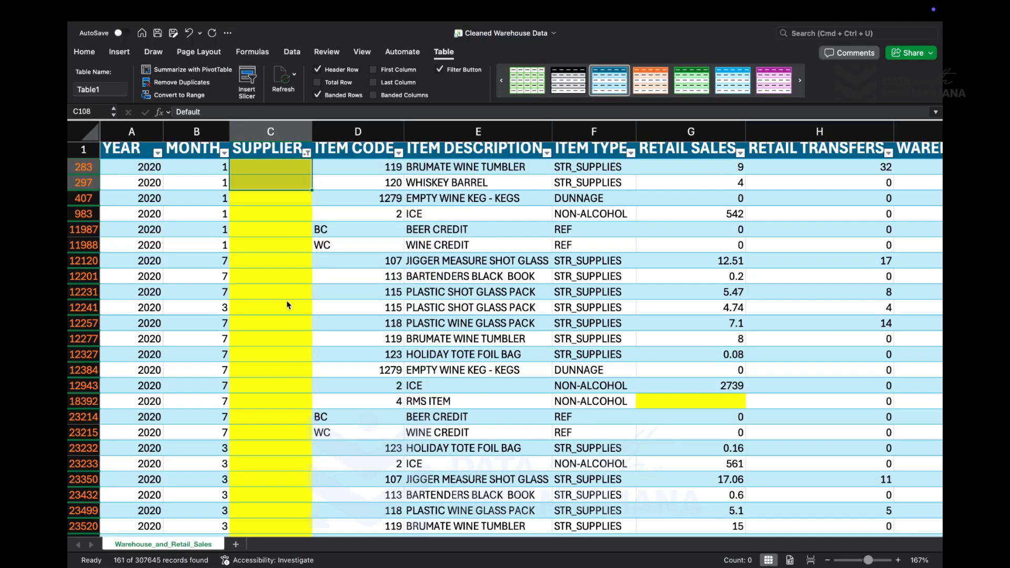
- Paste Default into the blank SUPPLIER cell C283 and fill it down the filtered rows to row 12327
scroll(285, 289, "down", 2)
scroll(285, 288, "up", 3)
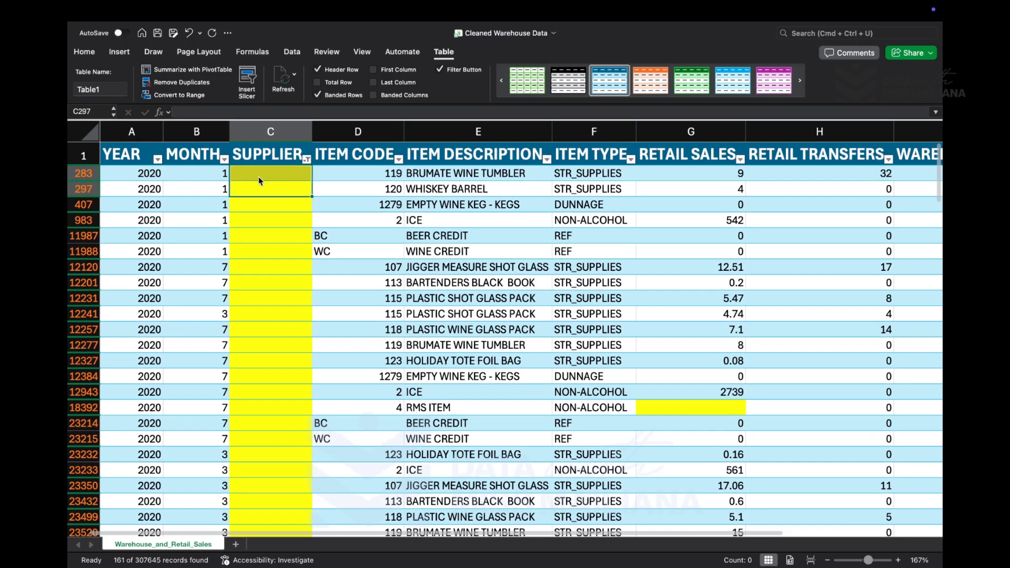
left_click(257, 176)
type("Default")
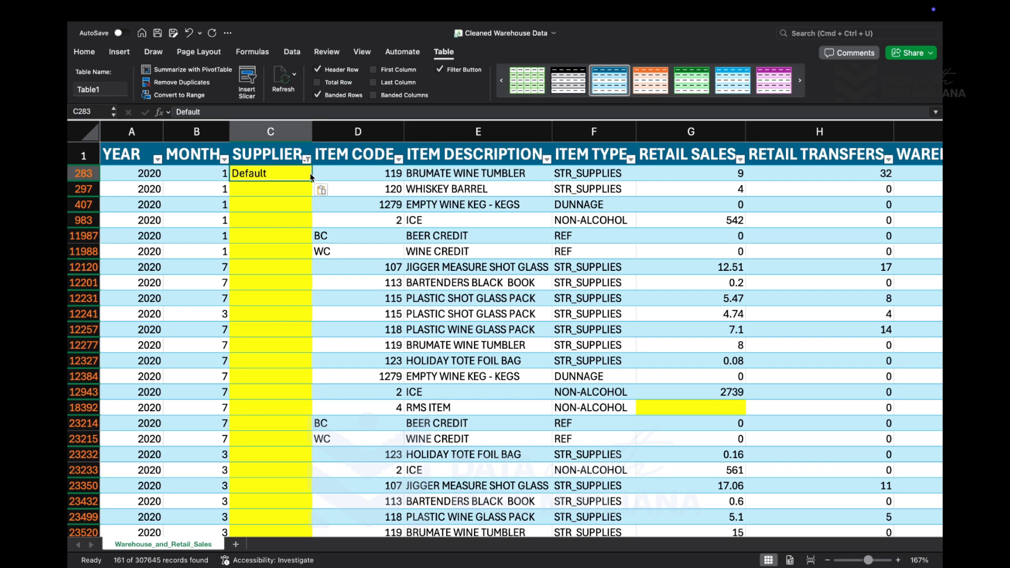
left_click_drag(311, 180, 317, 375)
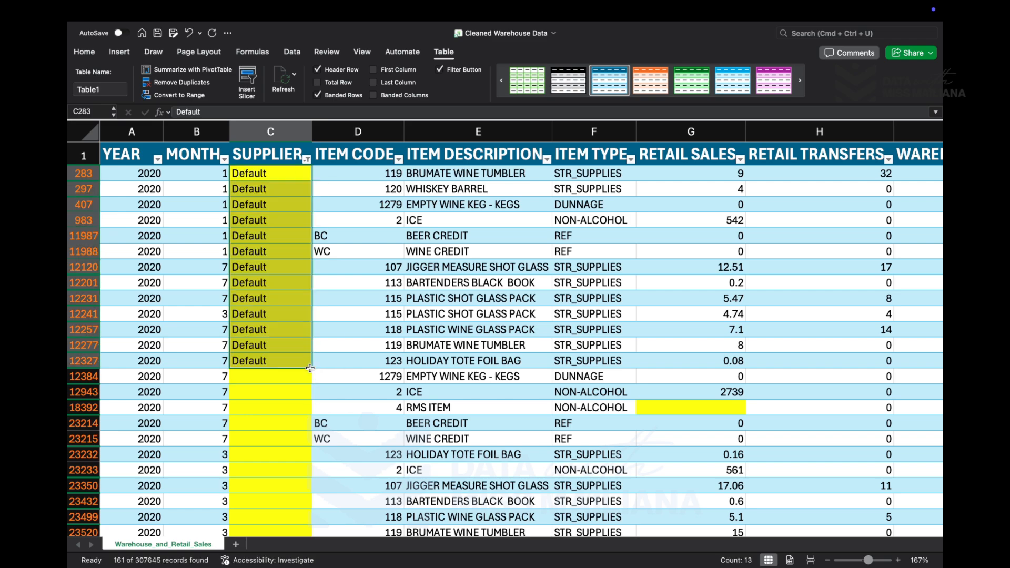
left_click(309, 365)
type("BACCHUS IMPORTERS LTD")
key("super+z")
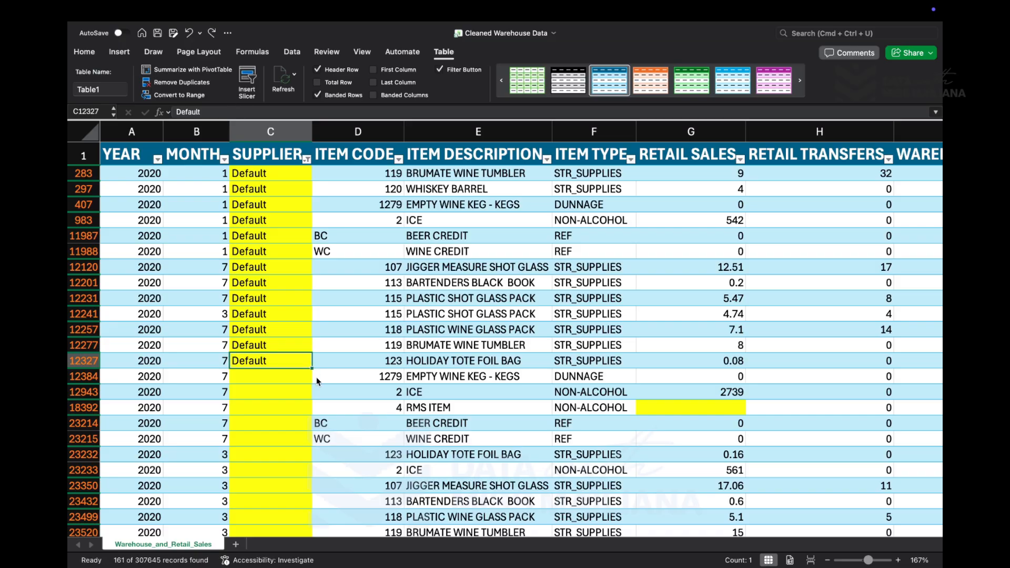
scroll(317, 377, "up", 5)
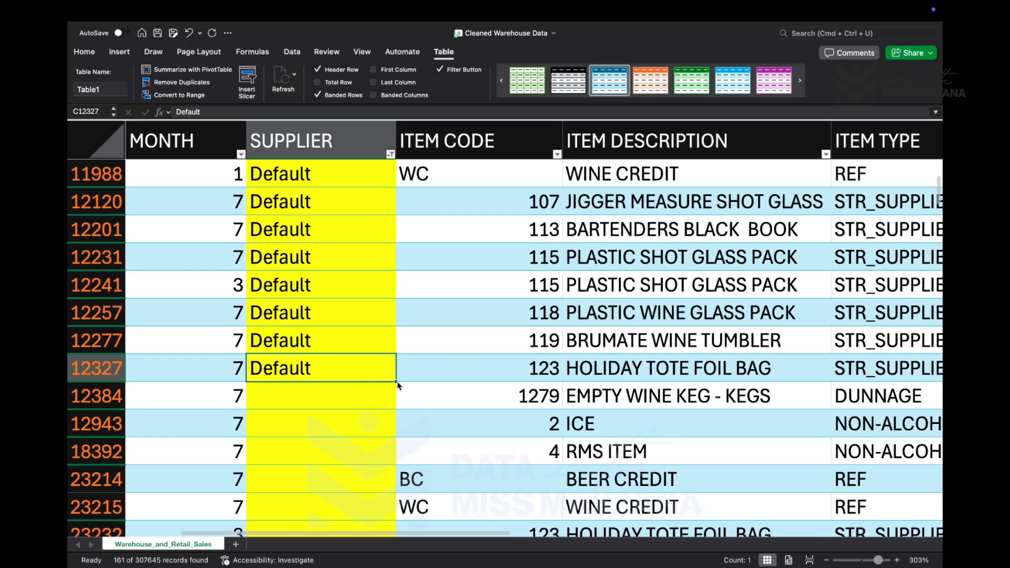
mouse_move(398, 386)
left_mouse_down()
mouse_move(399, 412)
mouse_move(398, 404)
left_mouse_up()
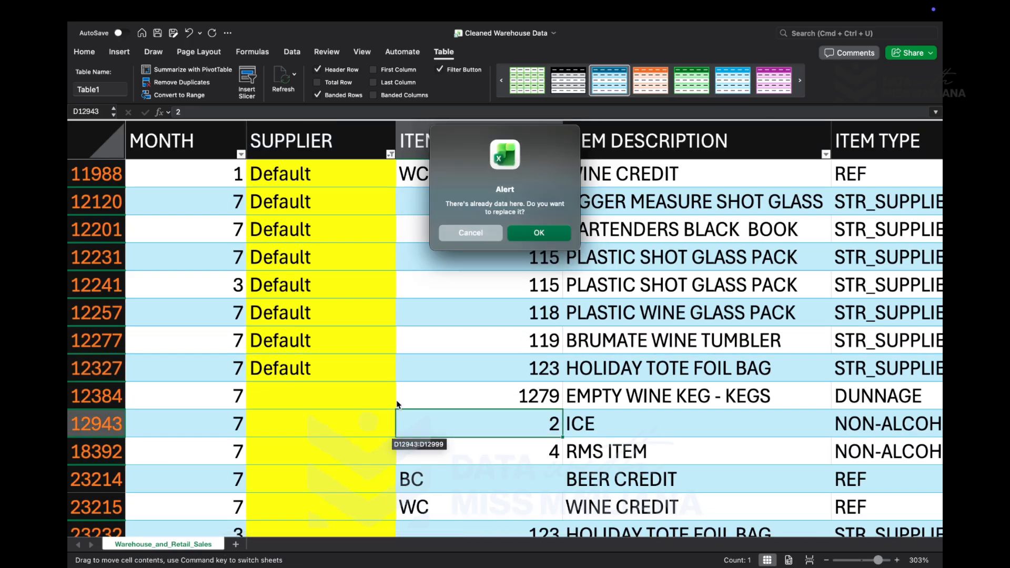
left_click(477, 239)
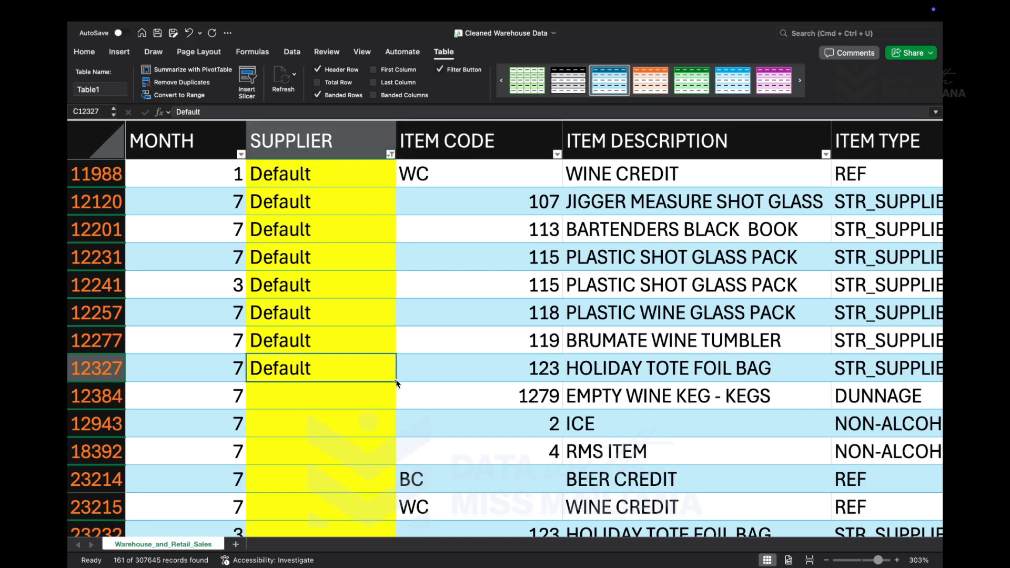
- Fill Default down the remaining filtered blank SUPPLIER cells to the table's last row, 307646
left_click(394, 351)
left_click_drag(395, 355, 396, 567)
left_click_drag(402, 526, 391, 434)
left_click(381, 497)
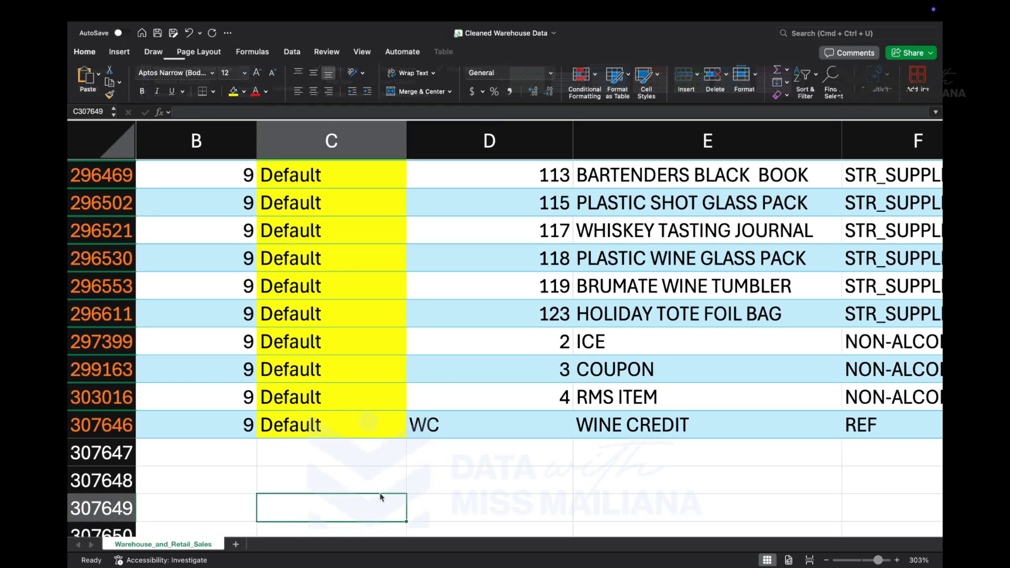
- Check the filled SUPPLIER cells and the neighbouring columns from the end of the filtered table back up to its header row
scroll(379, 492, "up", 20)
scroll(380, 492, "up", 10)
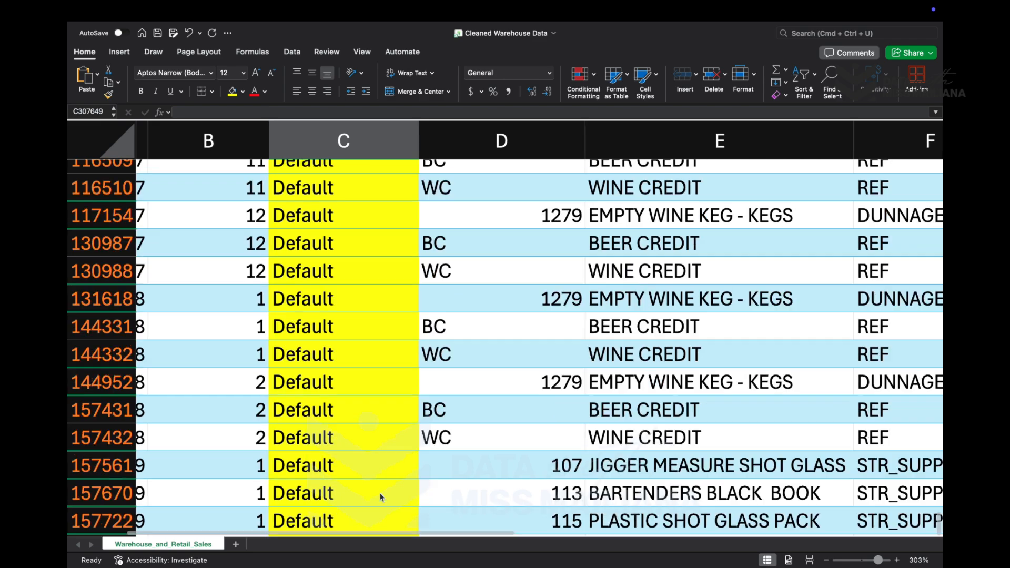
scroll(379, 493, "down", 10)
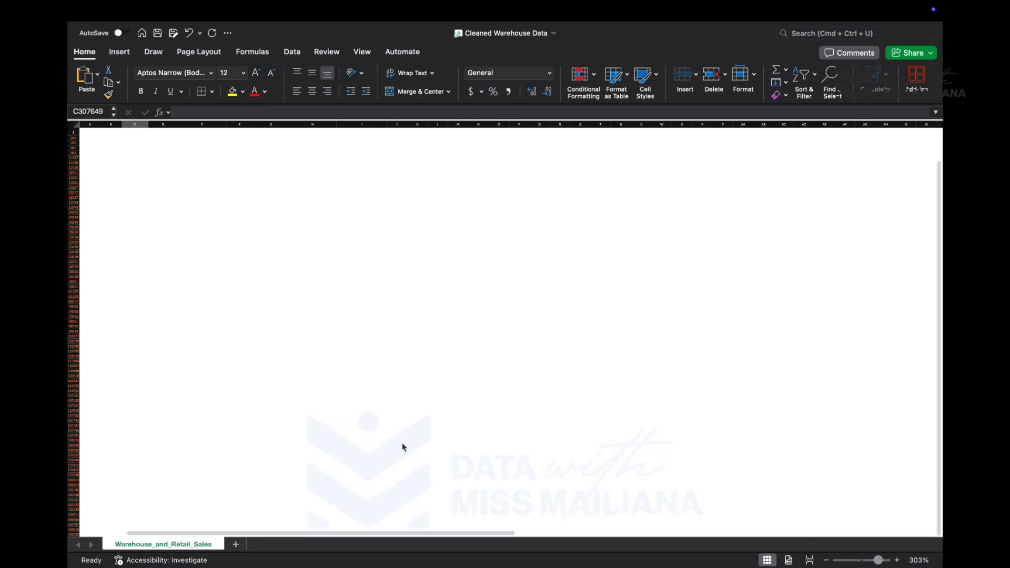
scroll(402, 444, "up", 2)
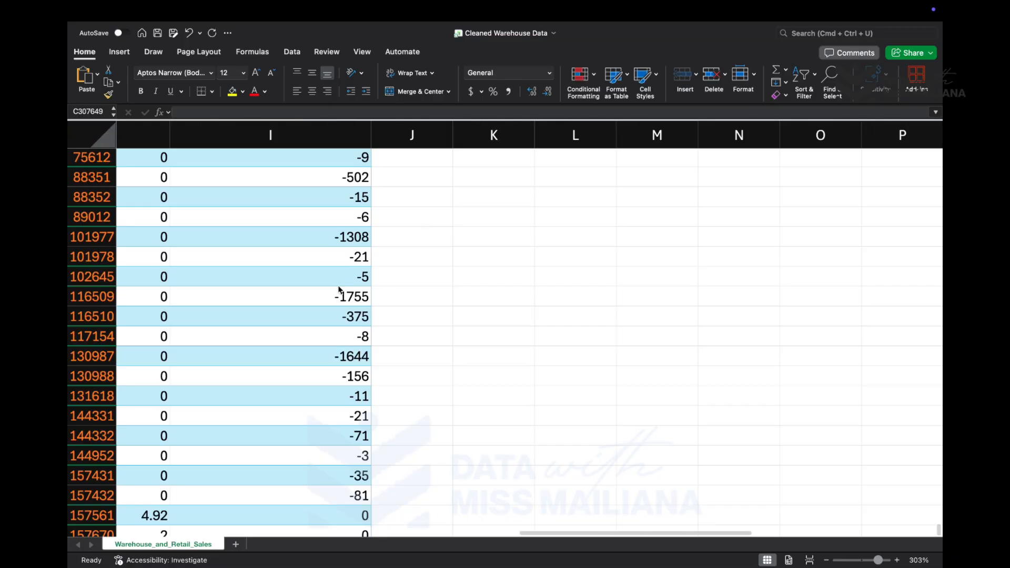
scroll(340, 289, "left", 10)
scroll(339, 289, "up", 5)
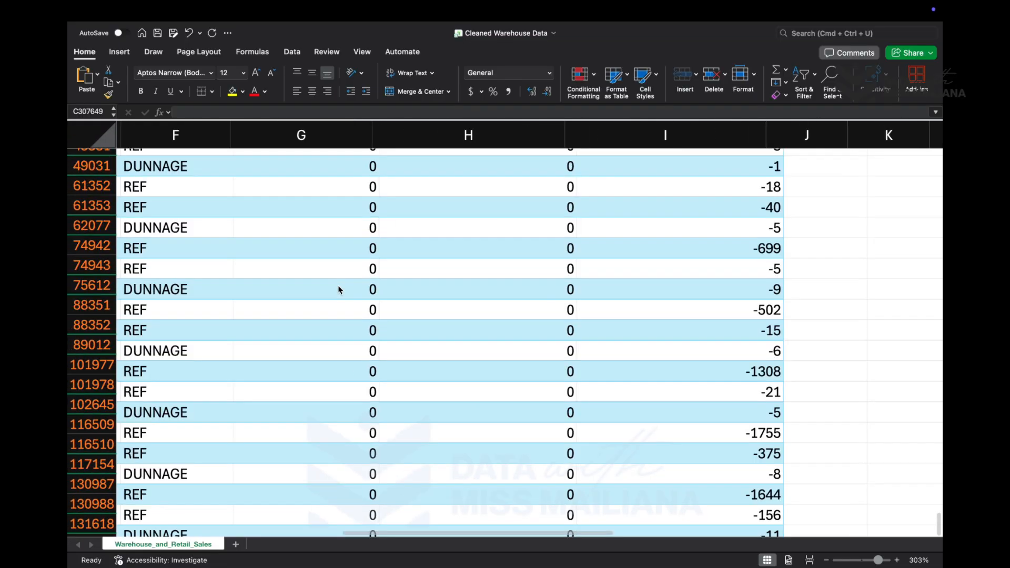
scroll(339, 289, "up", 15)
scroll(339, 289, "down", 3)
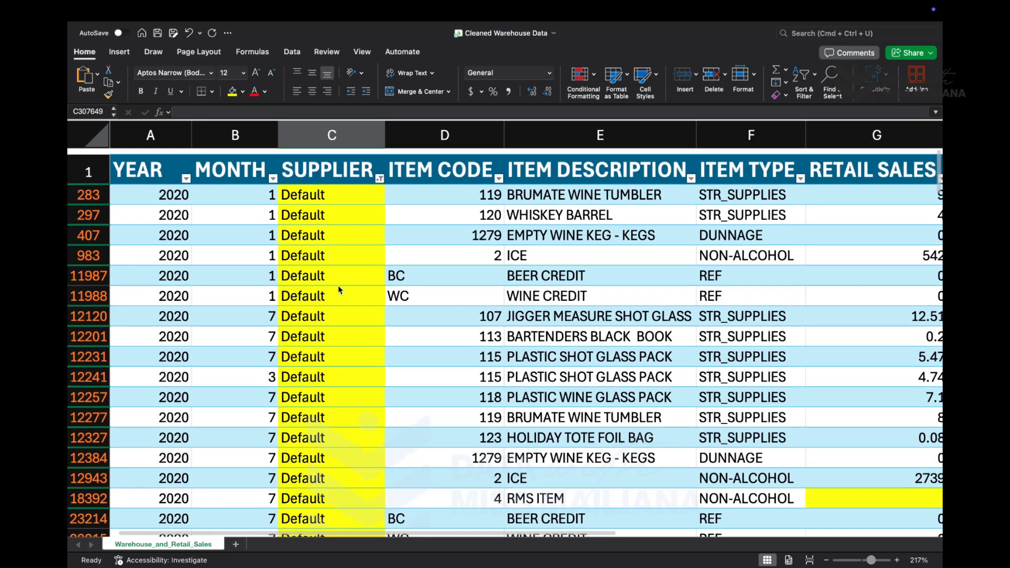
scroll(339, 290, "down", 10)
scroll(340, 290, "up", 10)
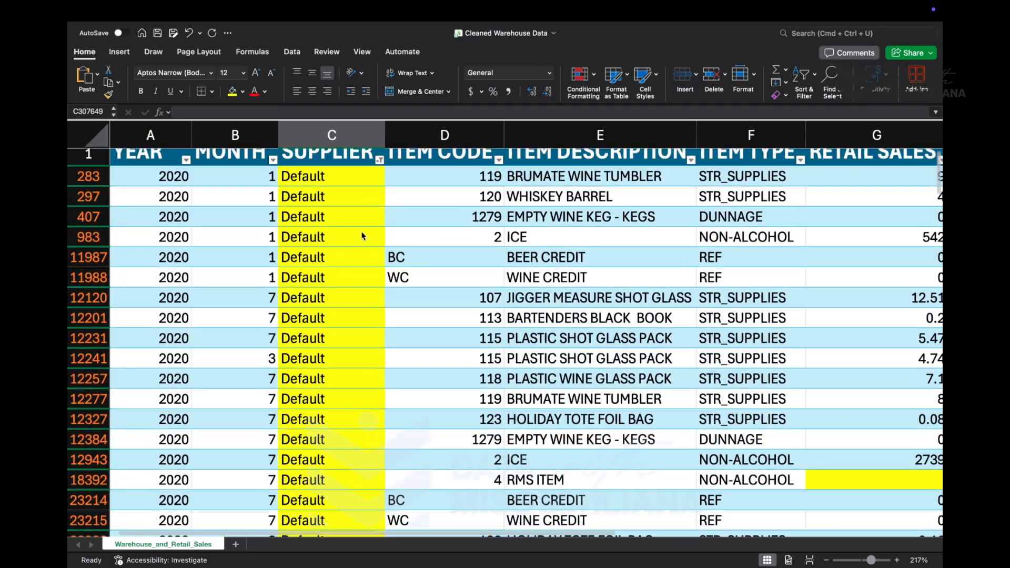
- Reset the SUPPLIER filter to Select All so every supplier's rows are shown
left_click(379, 161)
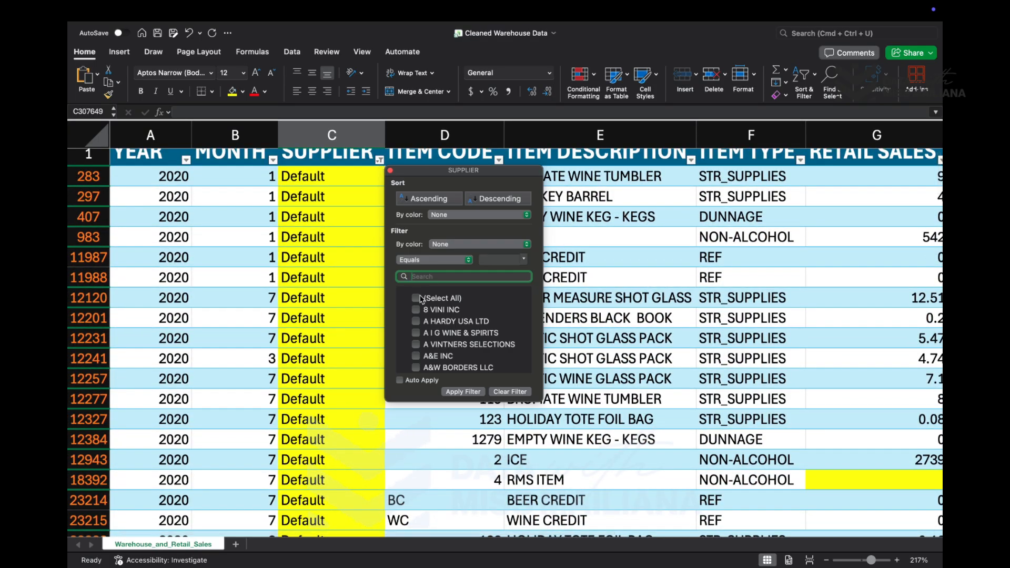
left_click(420, 298)
left_click(437, 277)
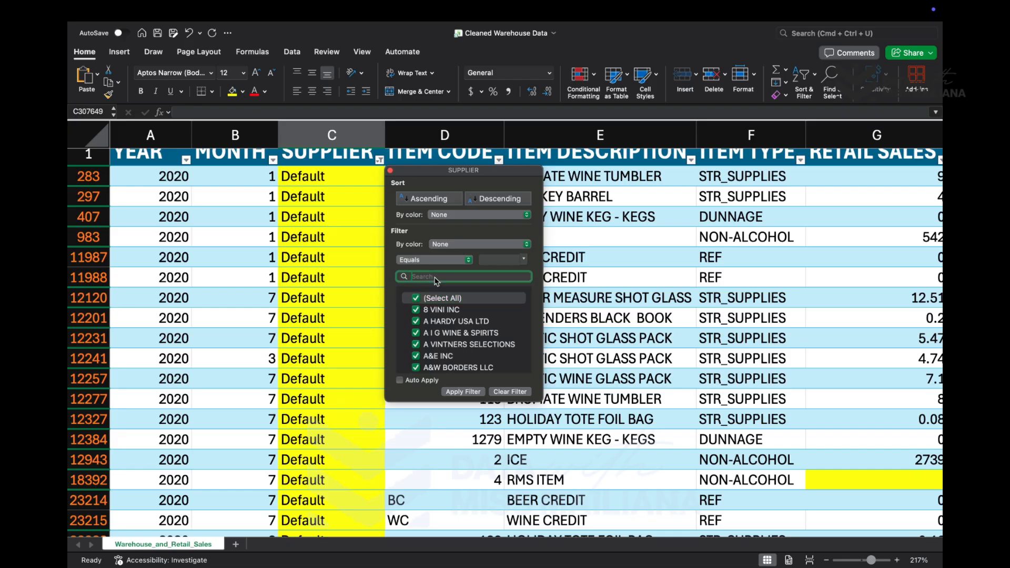
type("bl")
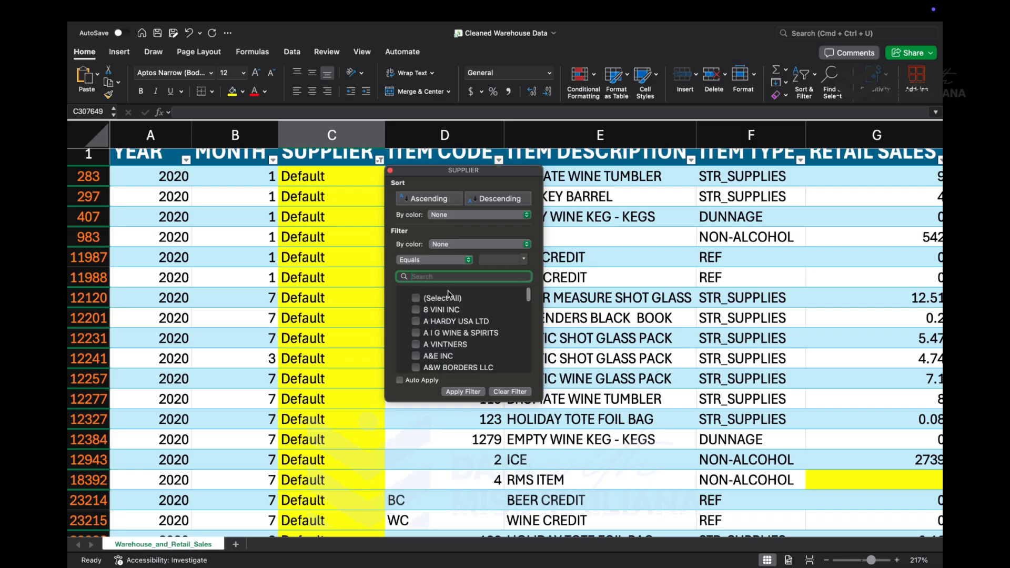
left_click(415, 298)
left_click(461, 392)
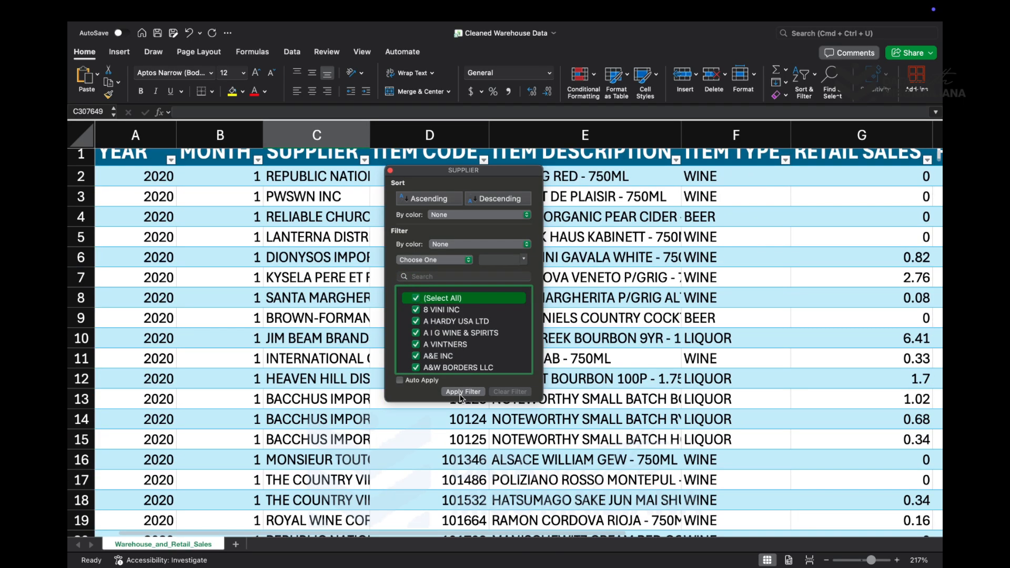
- Examine the unfiltered table's rows and columns for remaining blank or inconsistent values
scroll(361, 414, "down", 15)
scroll(361, 414, "down", 20)
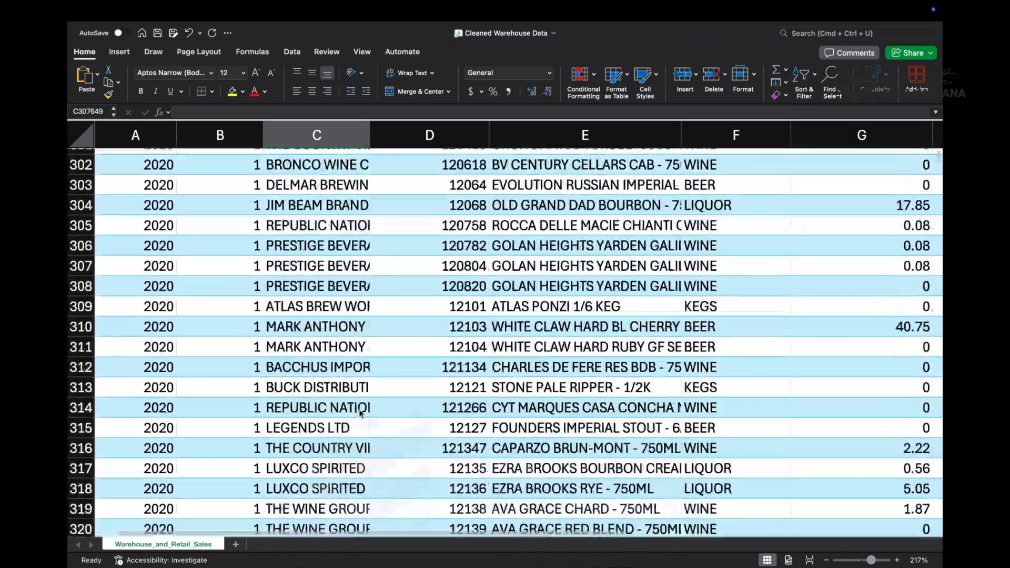
scroll(361, 414, "up", 5)
scroll(360, 414, "down", 20)
scroll(361, 414, "right", 5)
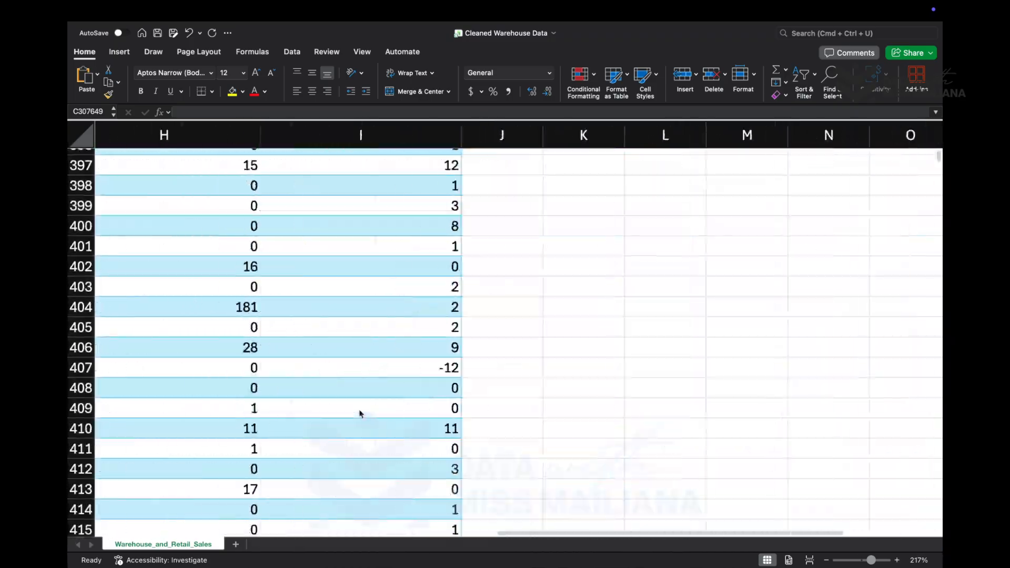
scroll(361, 414, "right", 2)
scroll(361, 414, "left", 5)
scroll(361, 414, "up", 20)
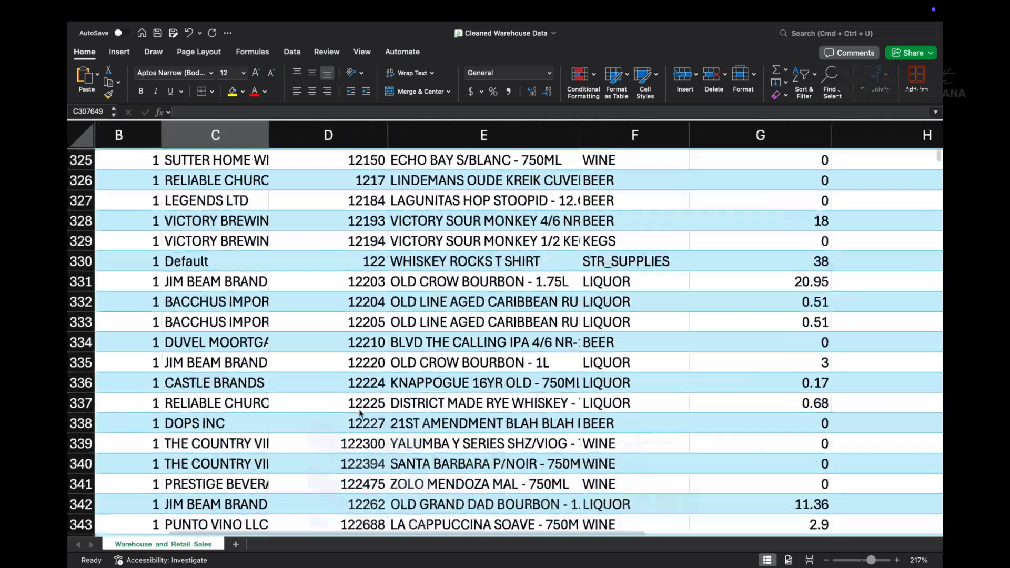
scroll(361, 414, "right", 5)
scroll(361, 414, "up", 2)
scroll(361, 414, "down", 20)
scroll(360, 414, "left", 5)
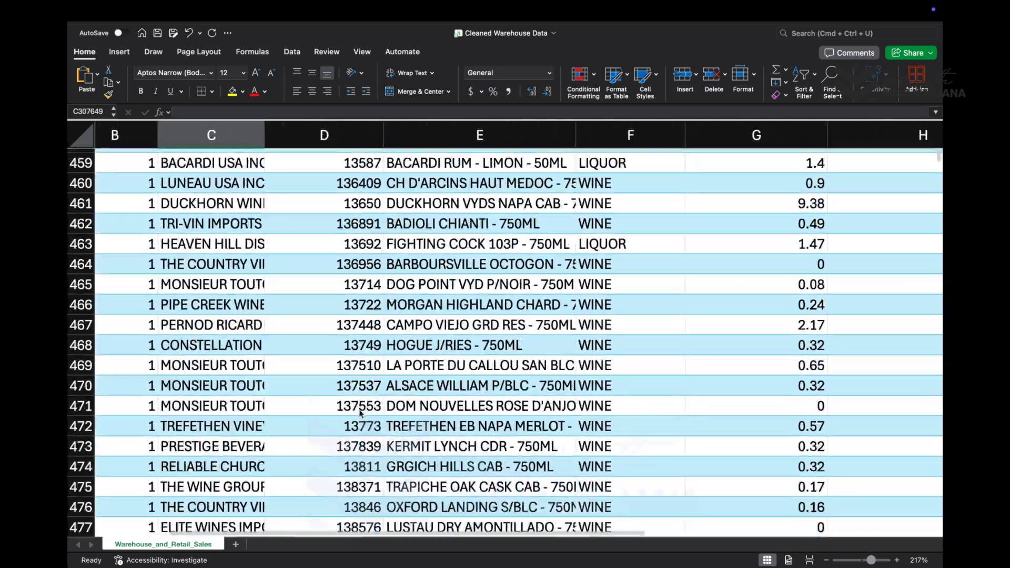
scroll(360, 414, "down", 20)
scroll(361, 414, "right", 3)
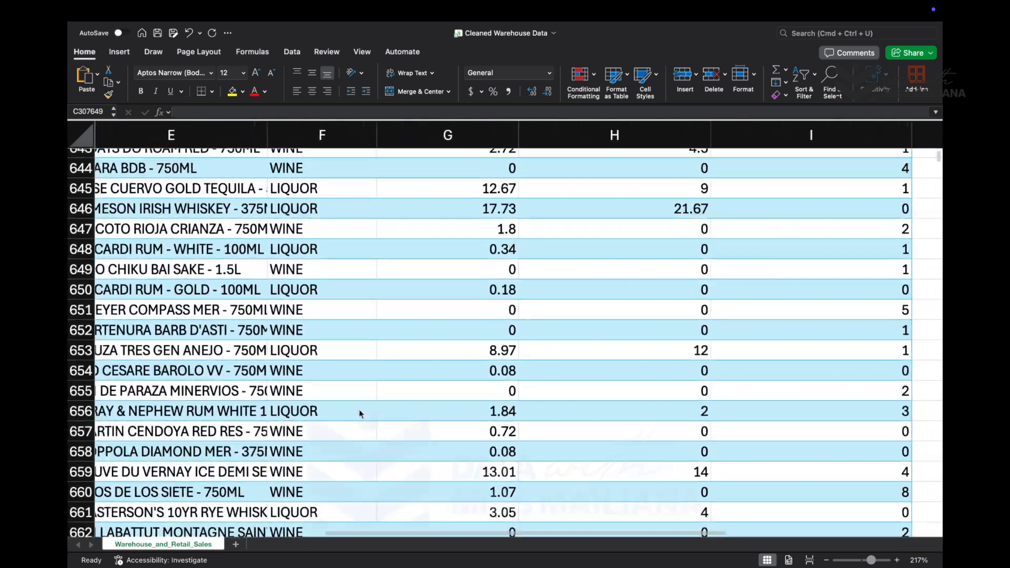
scroll(360, 414, "down", 20)
scroll(361, 414, "up", 3)
scroll(361, 414, "left", 2)
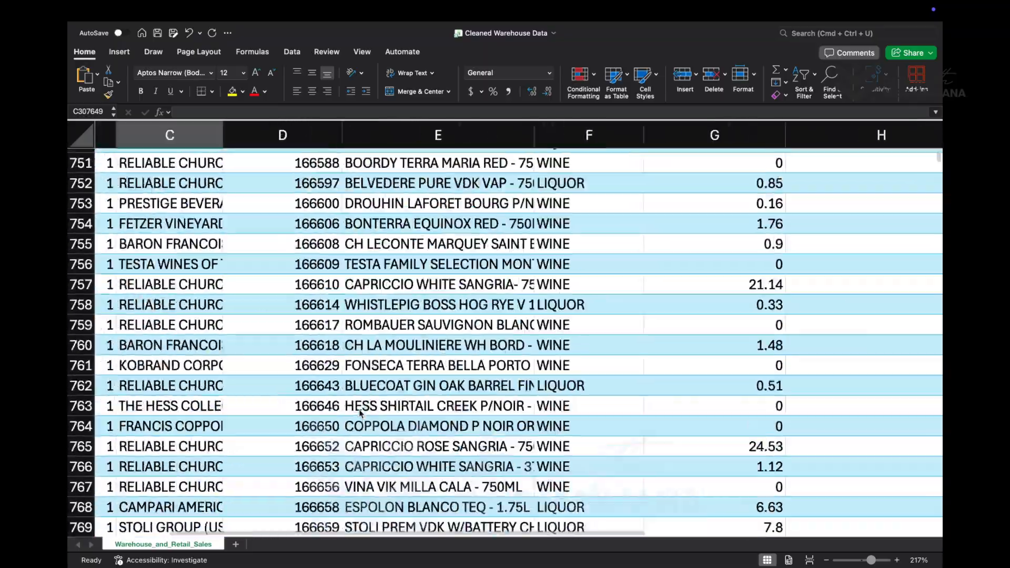
scroll(361, 414, "up", 20)
scroll(361, 414, "left", 2)
scroll(361, 414, "right", 3)
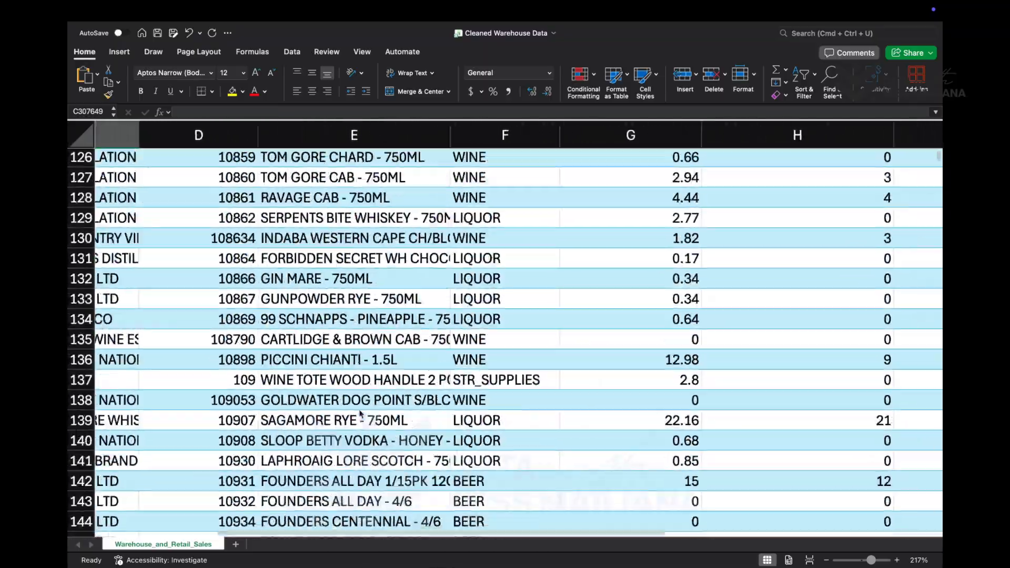
- Filter the RETAIL SALES column to show only (Blanks), narrowing the filter's value list with the search text "blank"
scroll(361, 414, "up", 20)
scroll(361, 413, "right", 1)
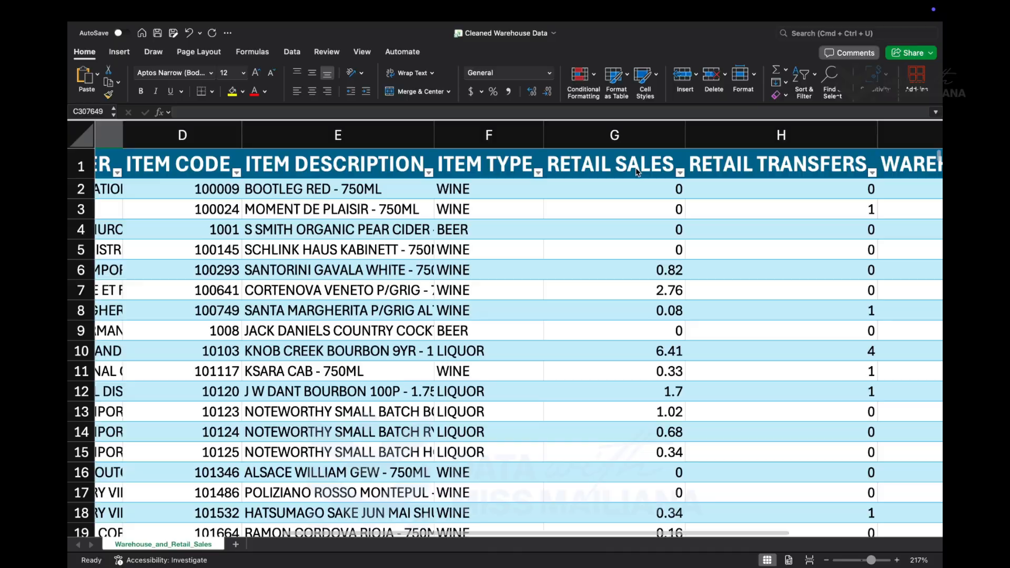
left_click(680, 173)
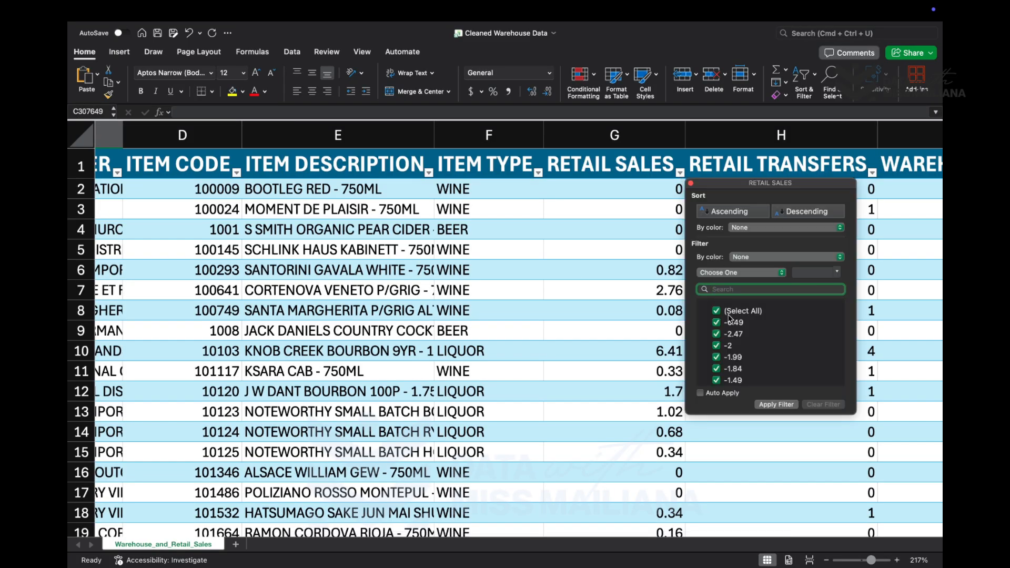
type("blank")
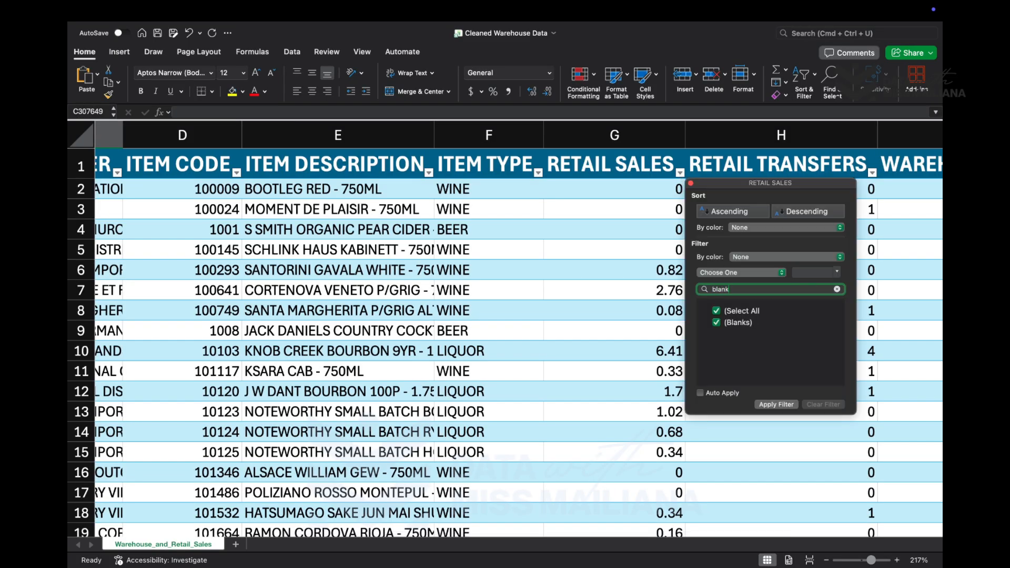
left_click(776, 404)
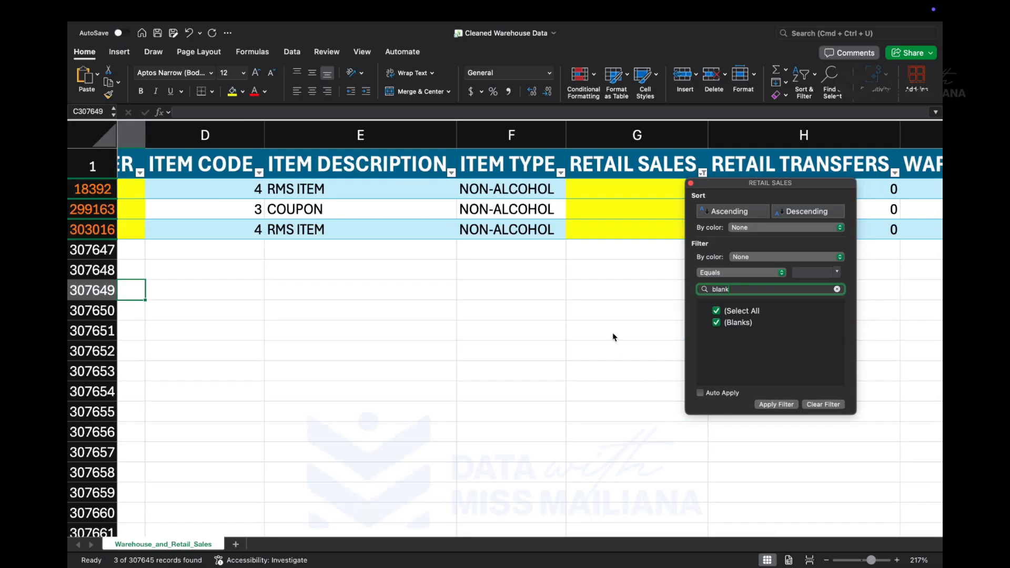
right_click(614, 338)
key("Escape")
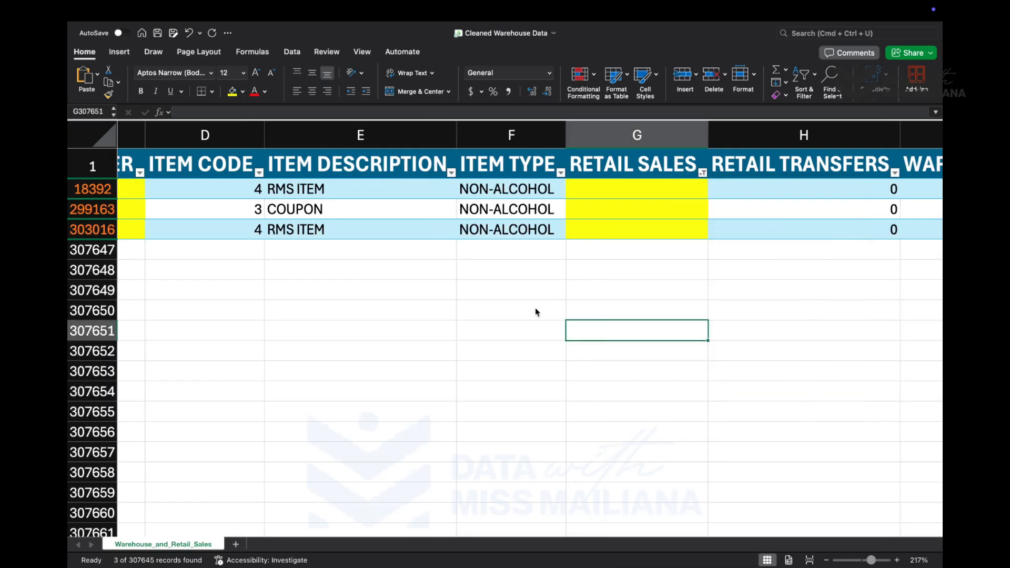
- Enter 0 in the blank RETAIL SALES cells G18392, G299163 and G303016
scroll(535, 308, "left", 5)
scroll(535, 307, "right", 2)
scroll(535, 308, "right", 5)
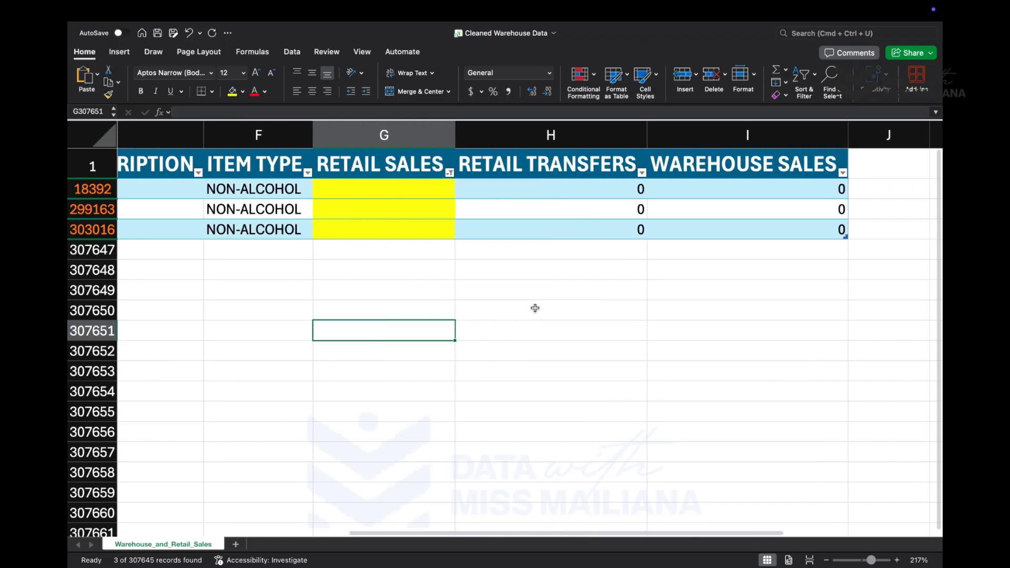
left_click(386, 184)
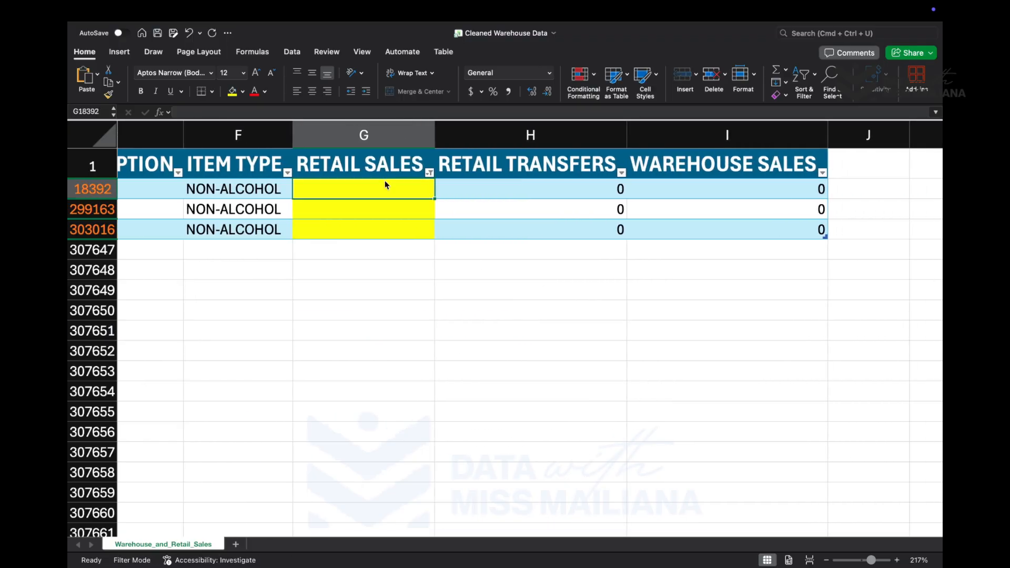
type("0")
left_click(388, 209)
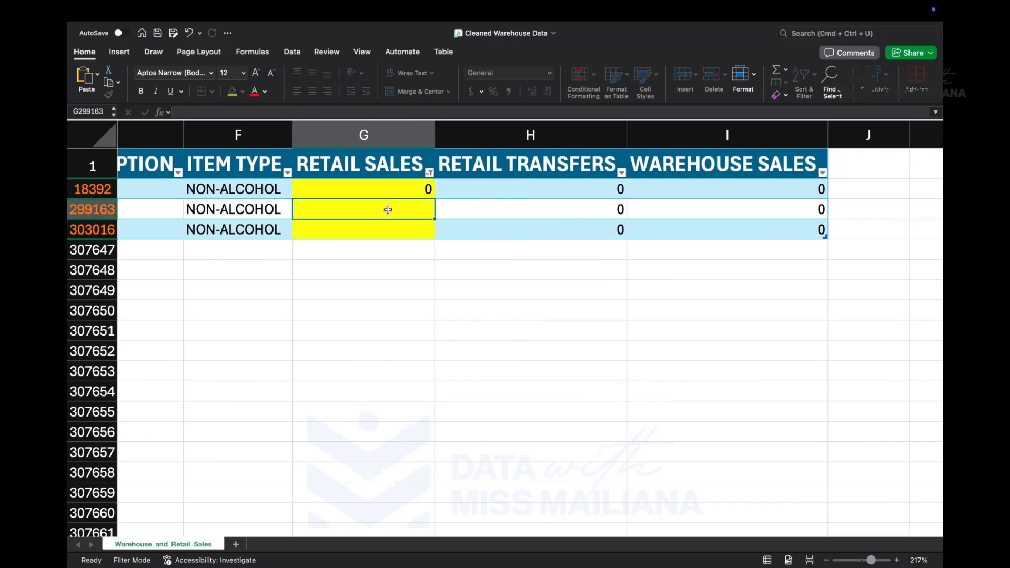
type("0")
left_click(370, 230)
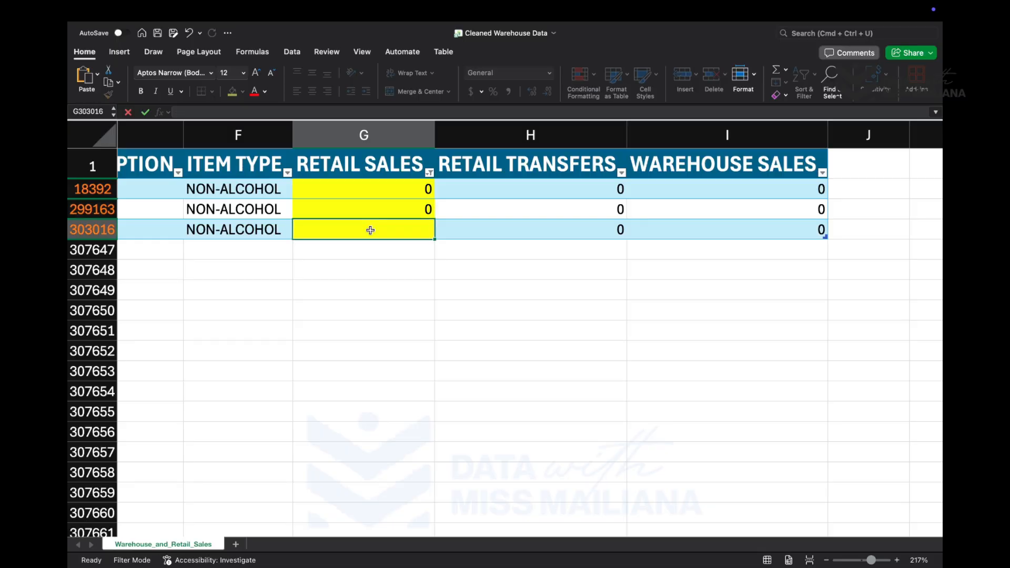
type("0")
left_click(373, 249)
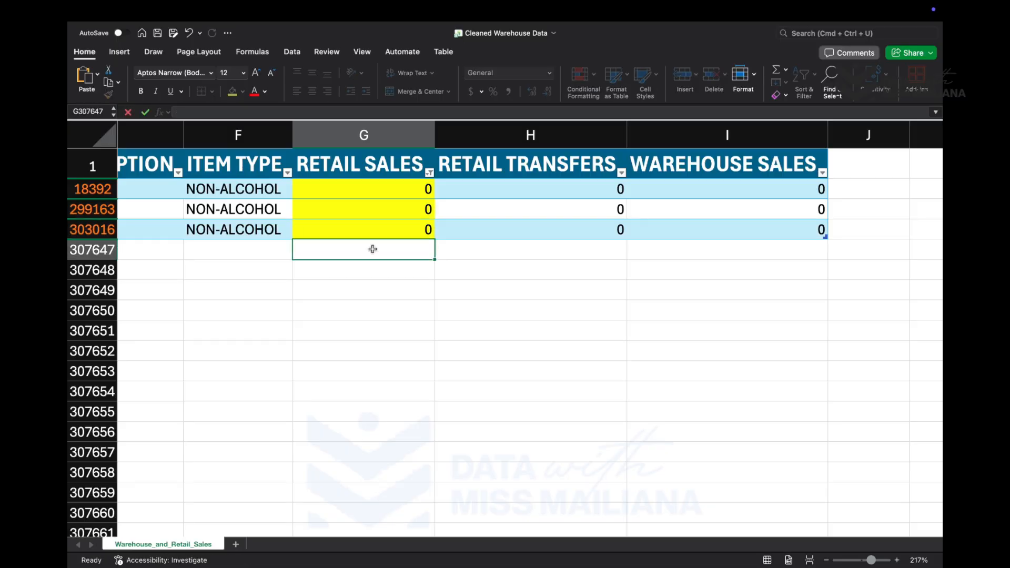
- Reset the RETAIL SALES filter to Select All so every row of the table is shown
left_click(429, 173)
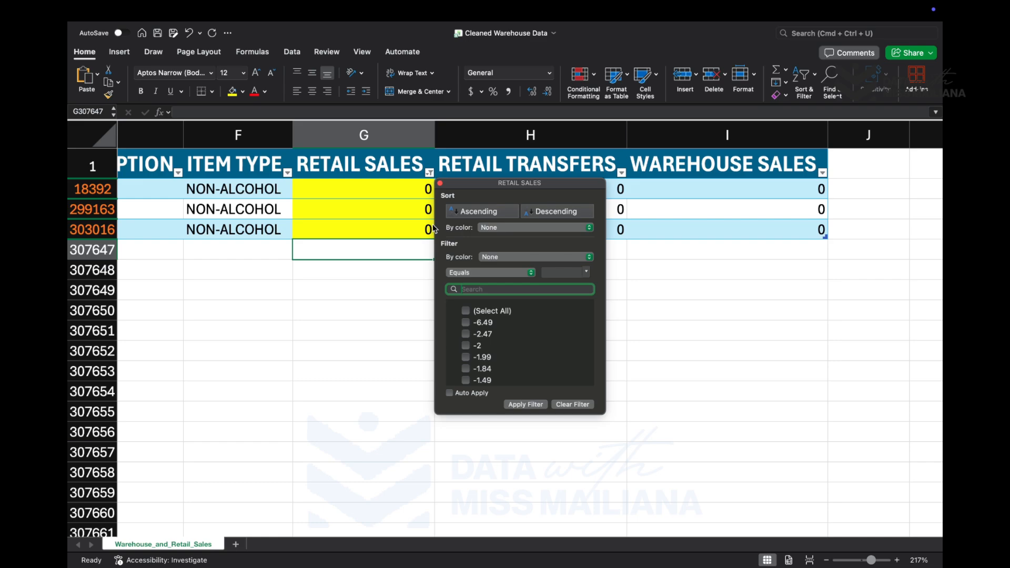
left_click(466, 311)
scroll(548, 363, "down", 2)
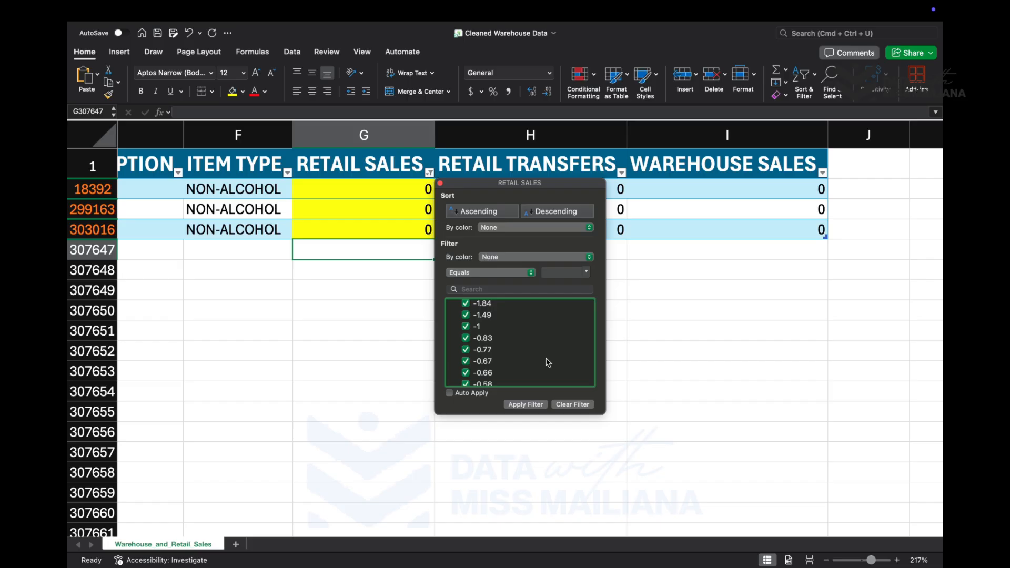
left_click(543, 405)
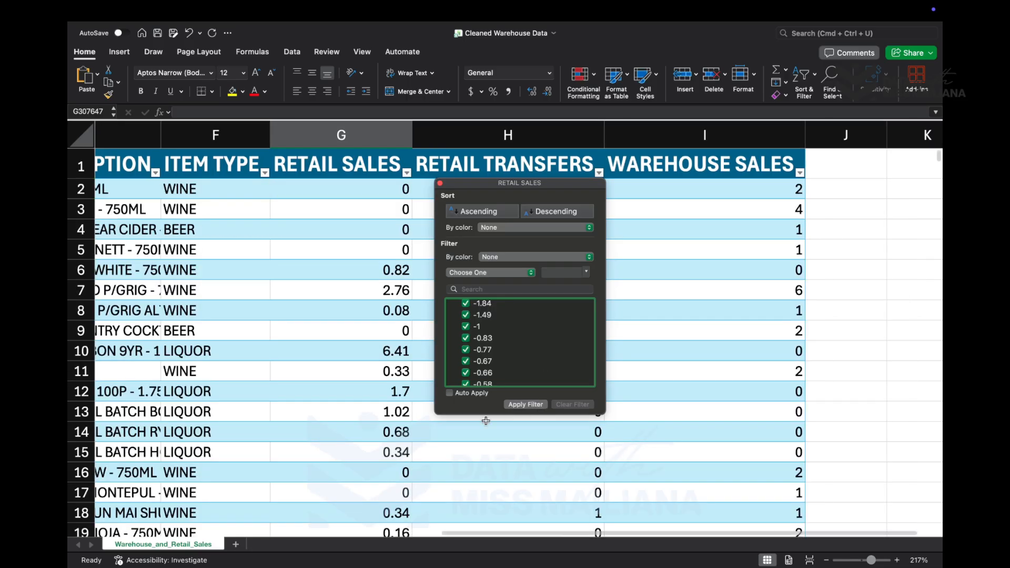
- Search the YEAR column's filter values for blanks using the text "bl"
left_click(547, 430)
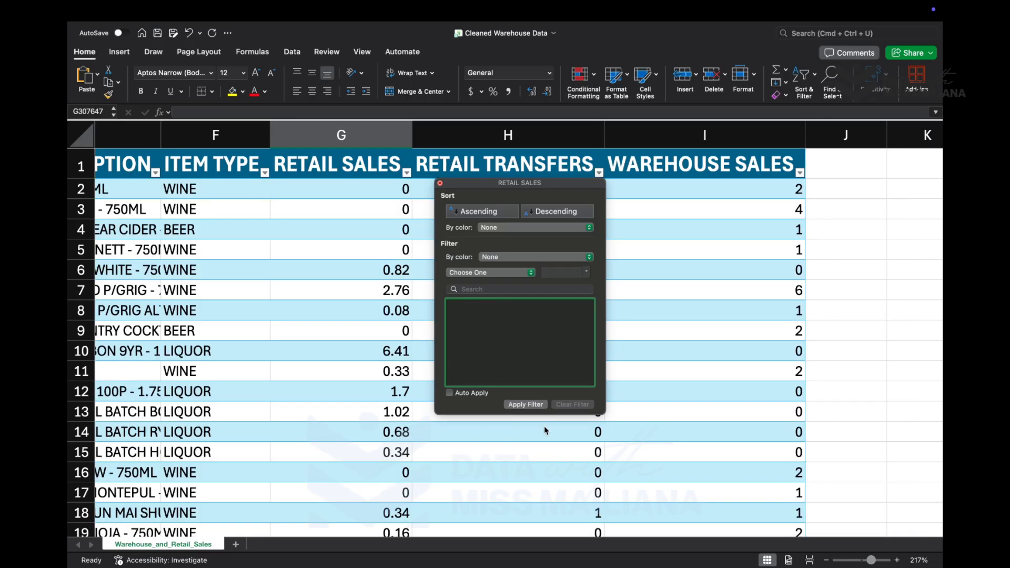
scroll(467, 248, "left", 10)
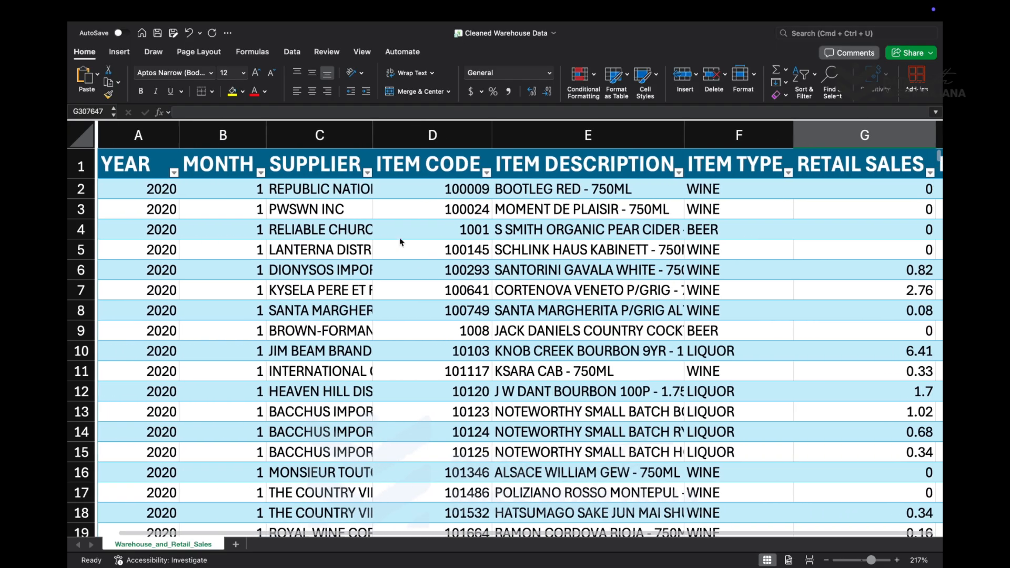
left_click(171, 172)
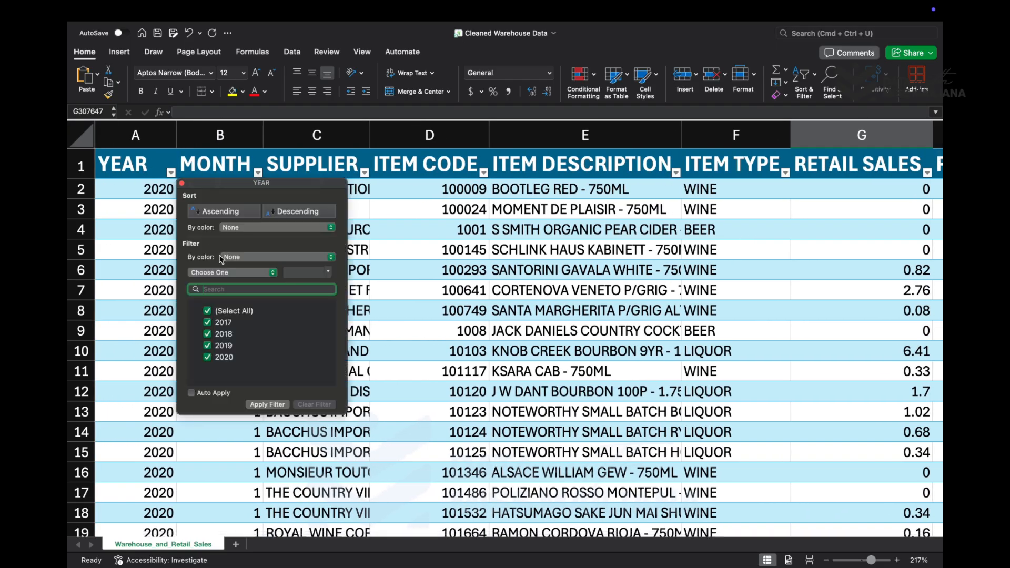
type("bl")
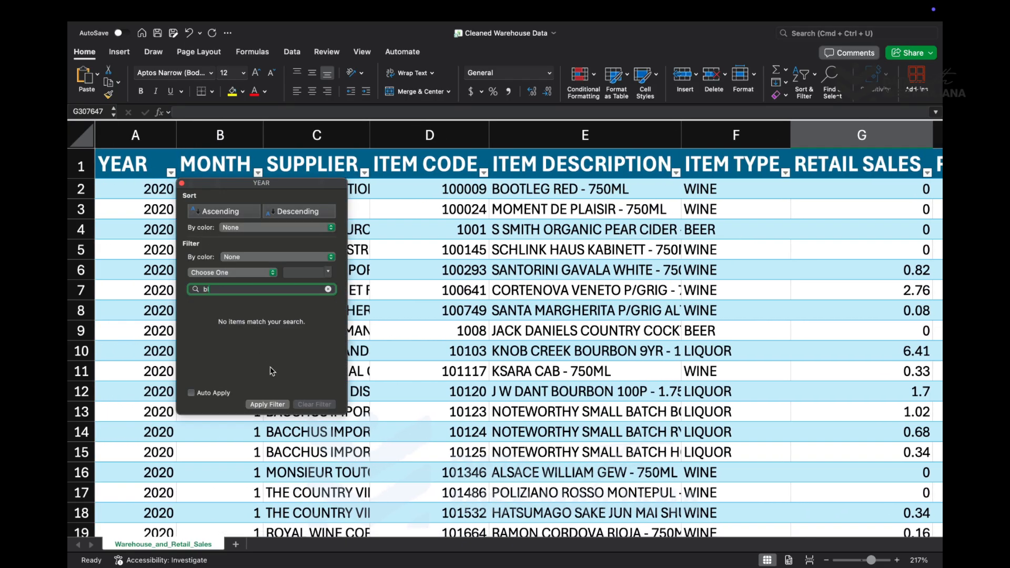
left_click(182, 183)
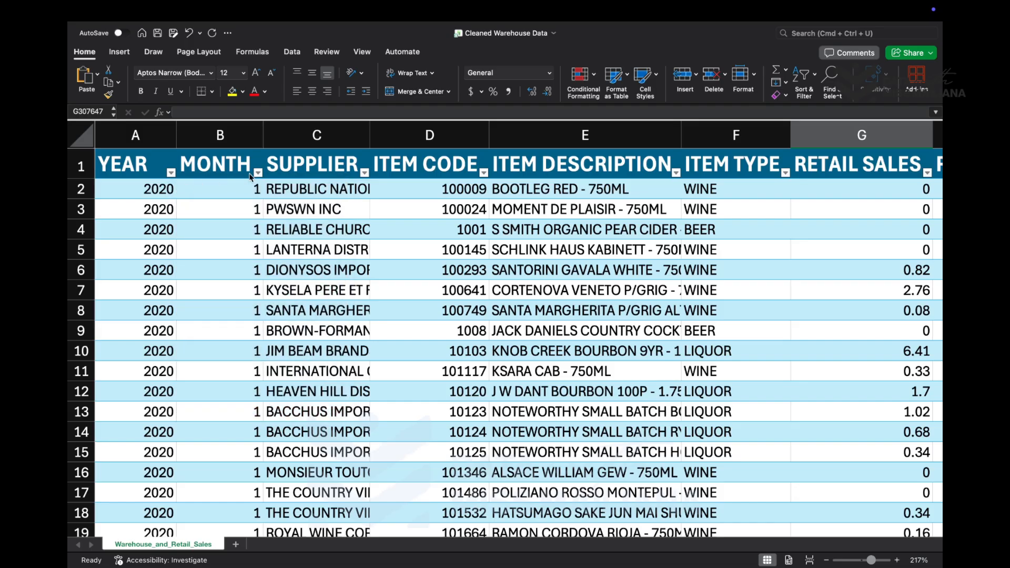
- Search the MONTH column's filter values for "blanks" and the SUPPLIER column's for "blank", leaving both columns unfiltered
left_click(258, 173)
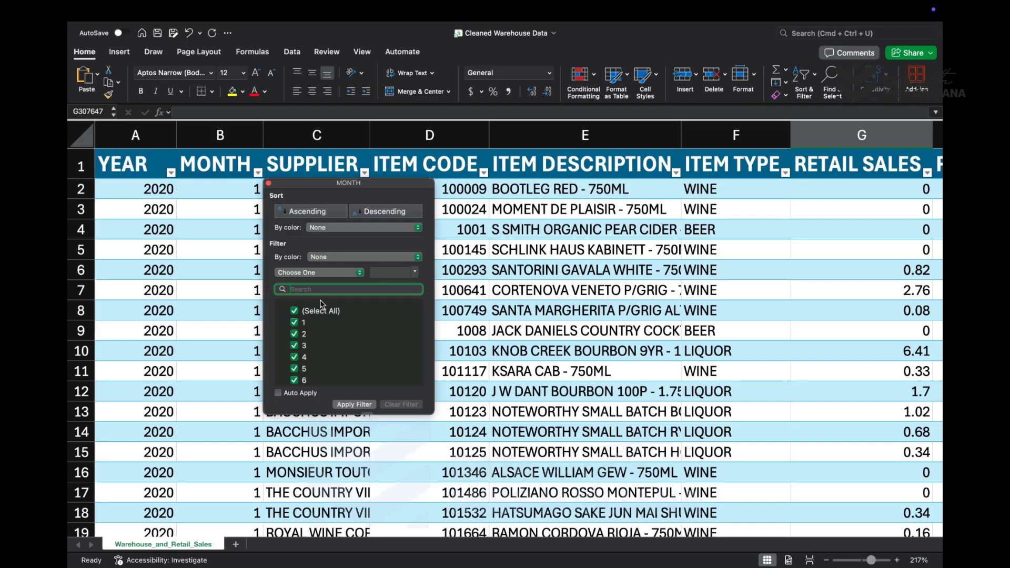
type("blanks")
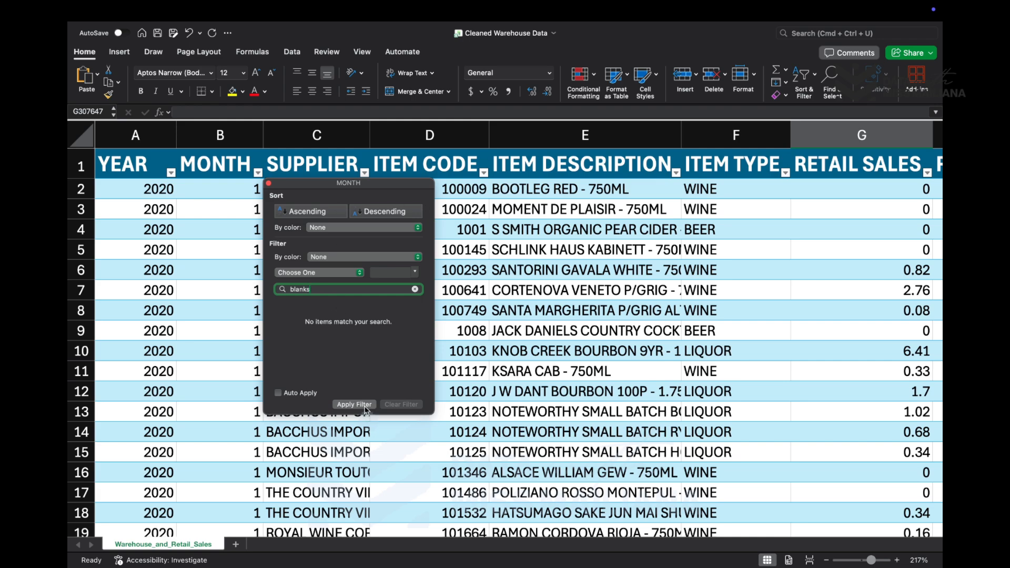
key("Escape")
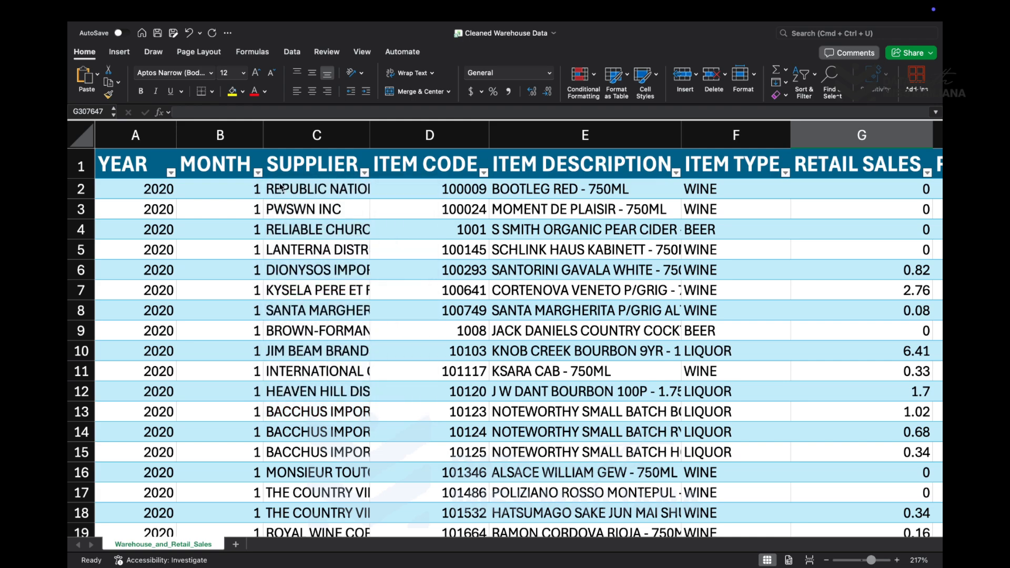
left_click(364, 173)
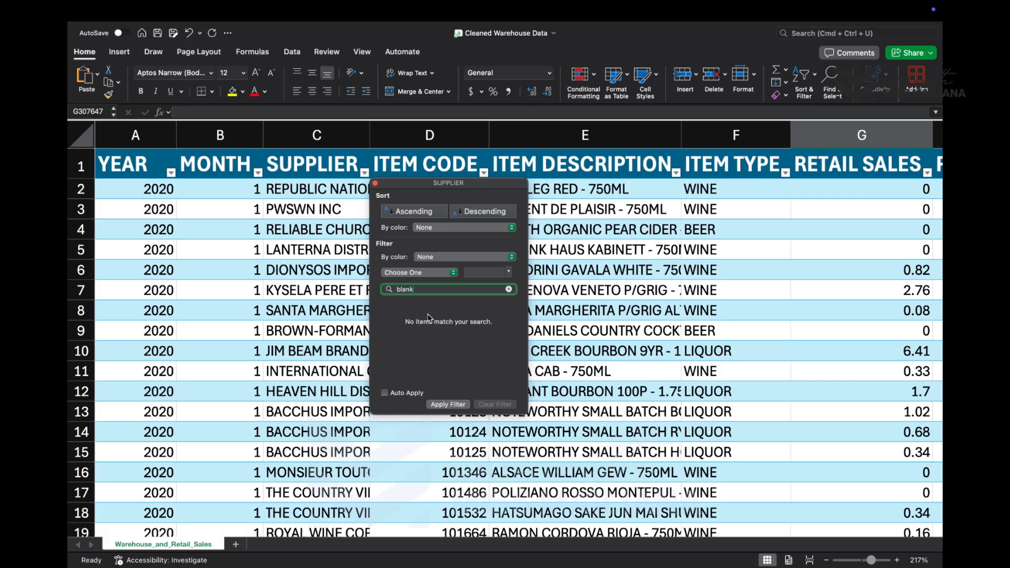
left_click(375, 184)
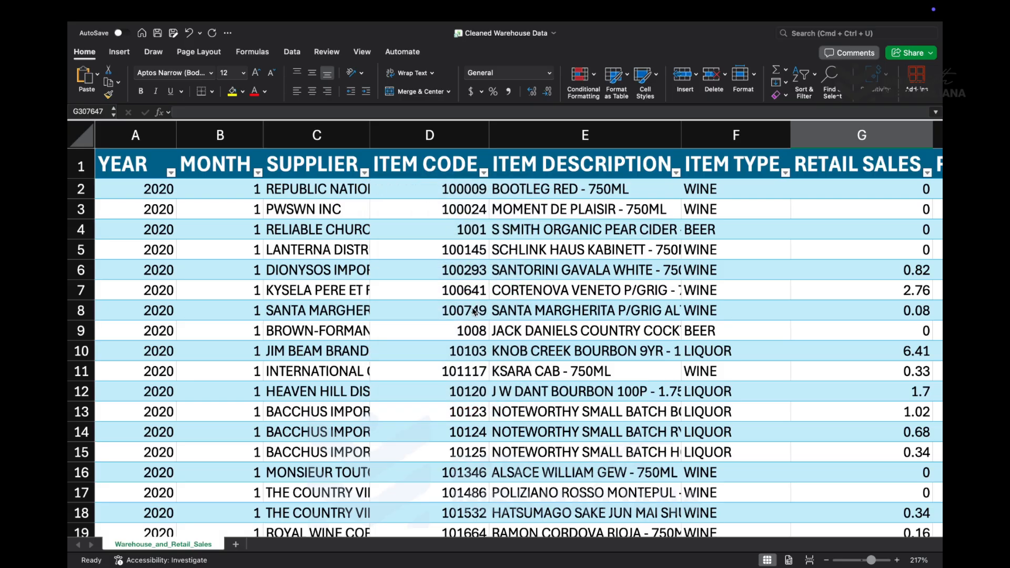
- Examine the table from its first rows down to the last record for remaining blank or inconsistent cells
scroll(475, 312, "right", 3)
scroll(458, 318, "down", 1)
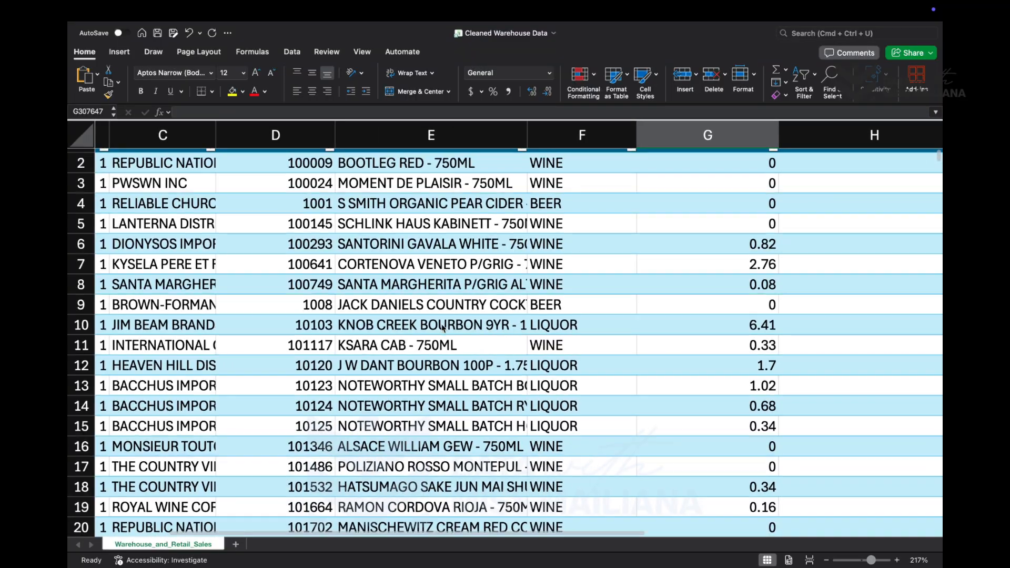
scroll(442, 327, "left", 3)
scroll(442, 328, "down", 20)
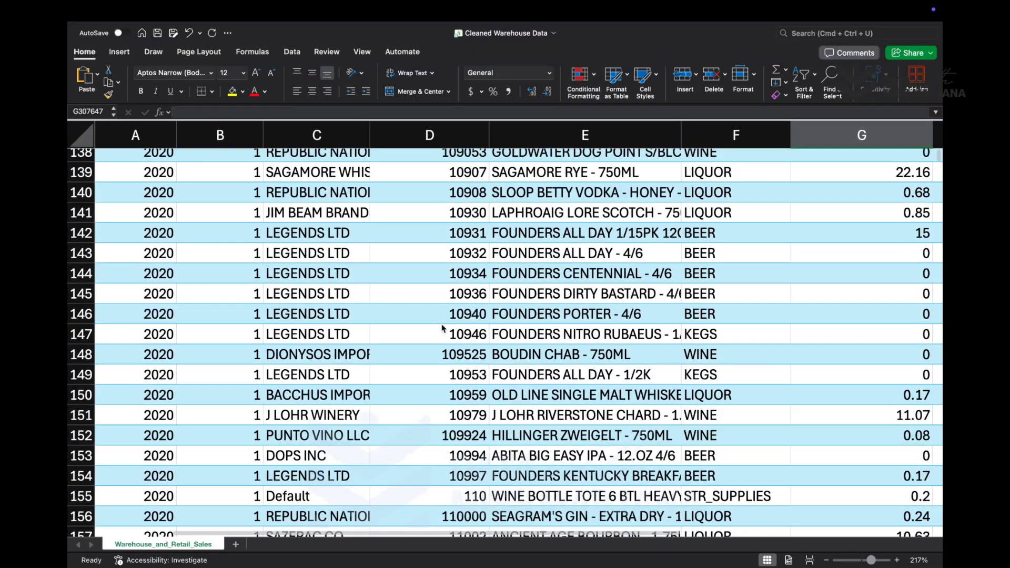
scroll(442, 328, "up", 10)
left_click(408, 328)
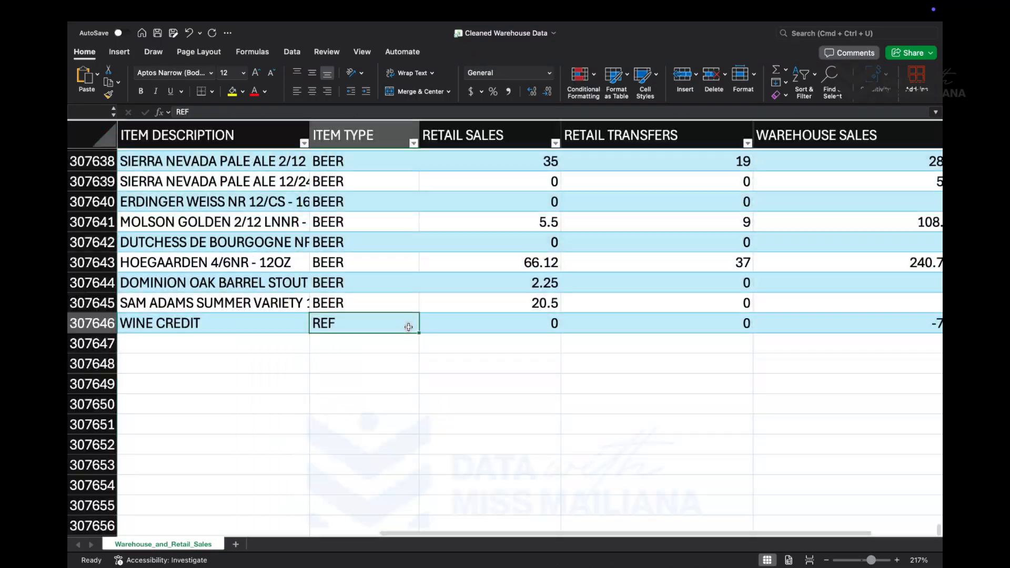
scroll(422, 313, "up", 1)
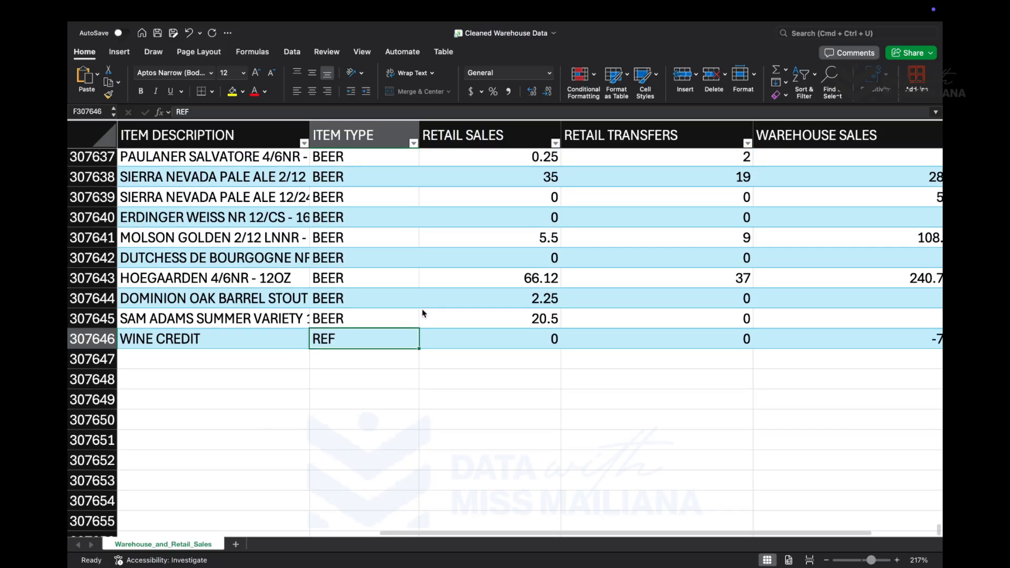
scroll(386, 339, "up", 3)
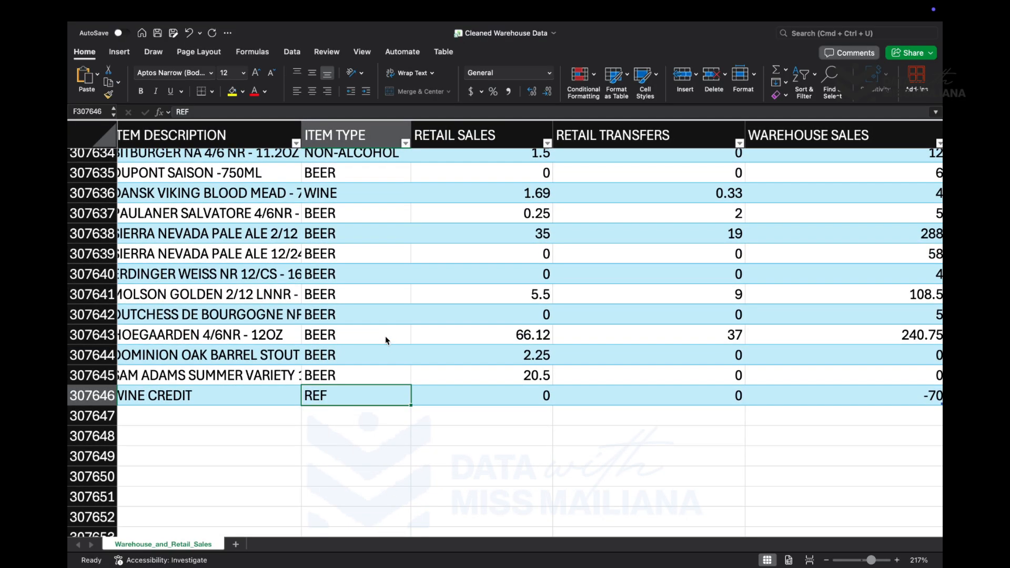
scroll(398, 365, "left", 1)
scroll(400, 365, "left", 2)
scroll(400, 365, "up", 2)
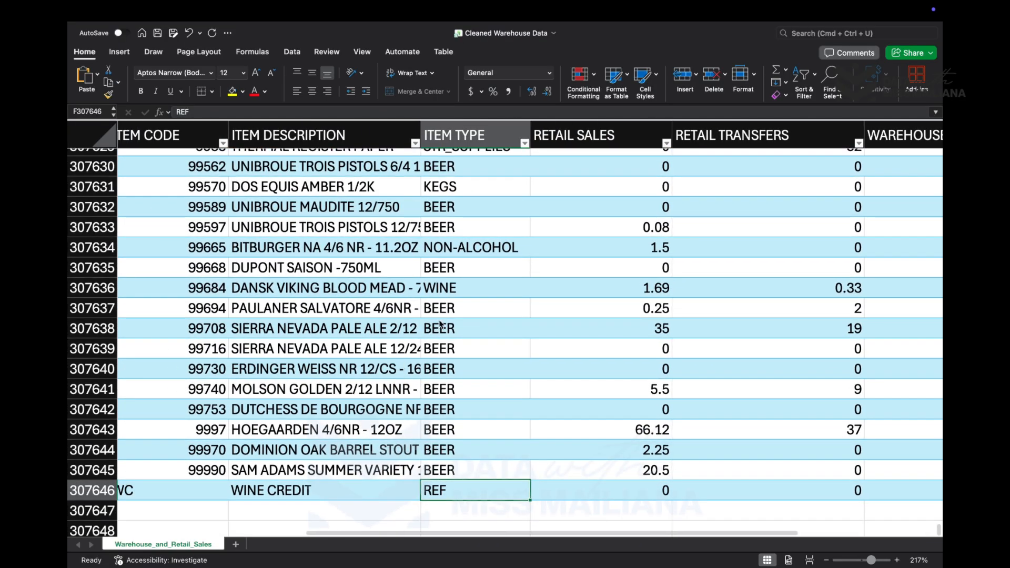
scroll(444, 402, "up", 10)
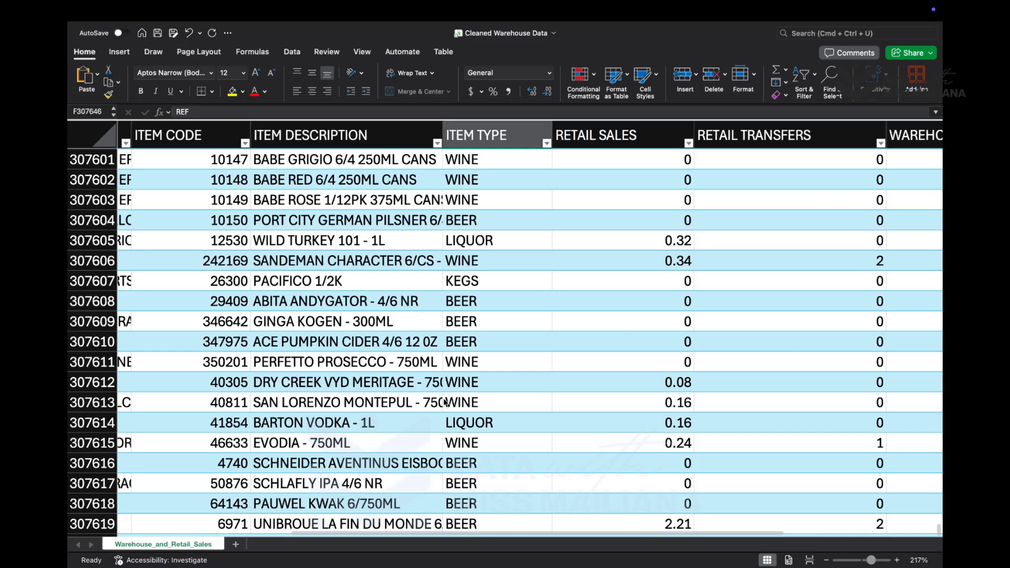
key("ctrl+Up")
- Remove the fill color from all data cells of the table
left_click(469, 363)
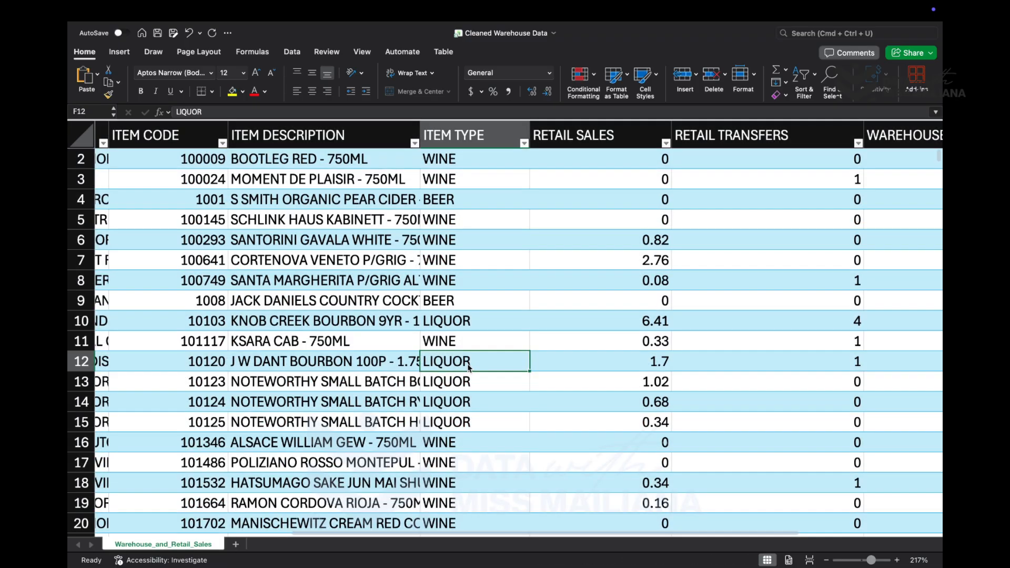
key("super+a")
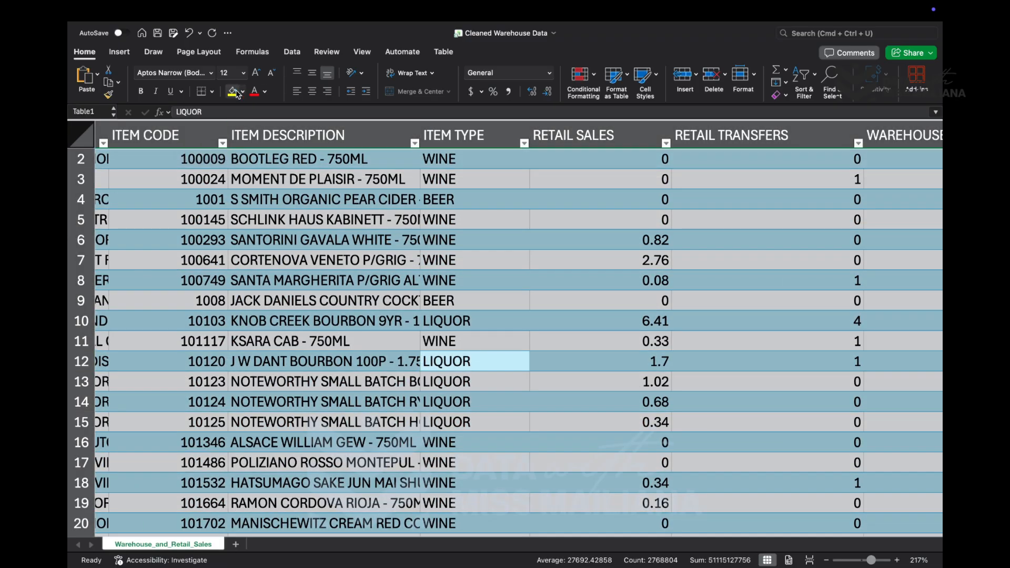
left_click(243, 91)
left_click(292, 114)
left_click(436, 260)
- Examine the cleaned table's headers and rows across all columns at a smaller zoom
scroll(436, 260, "up", 2)
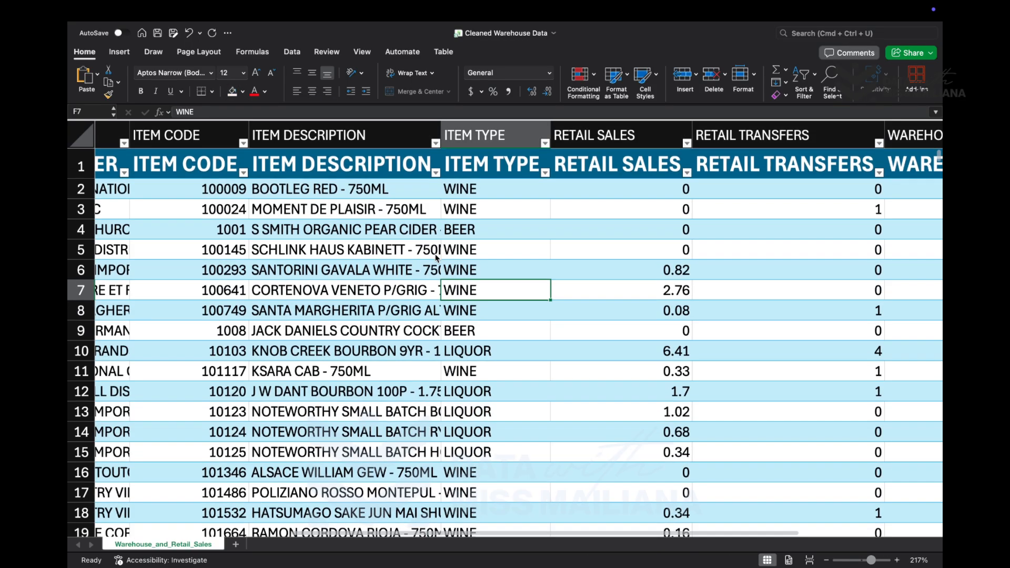
scroll(461, 269, "down", 10)
scroll(461, 270, "left", 3)
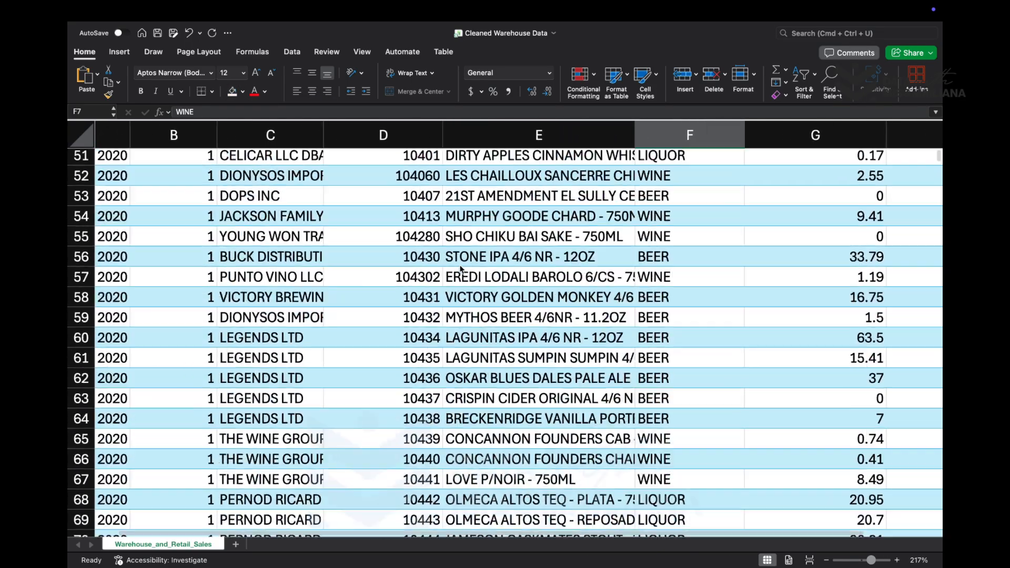
scroll(461, 269, "up", 10)
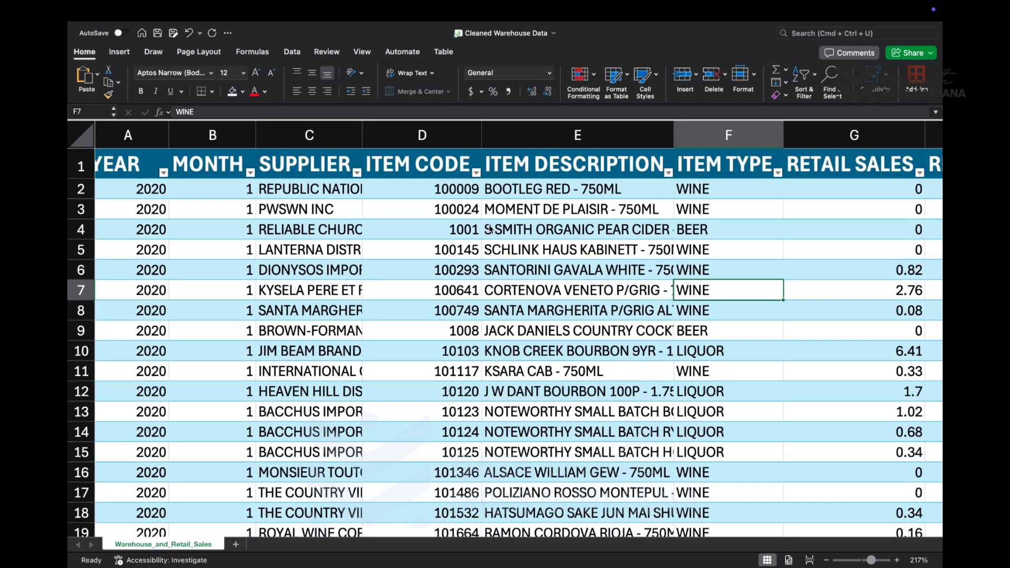
scroll(472, 265, "down", 3)
scroll(471, 265, "up", 3)
scroll(472, 265, "right", 1)
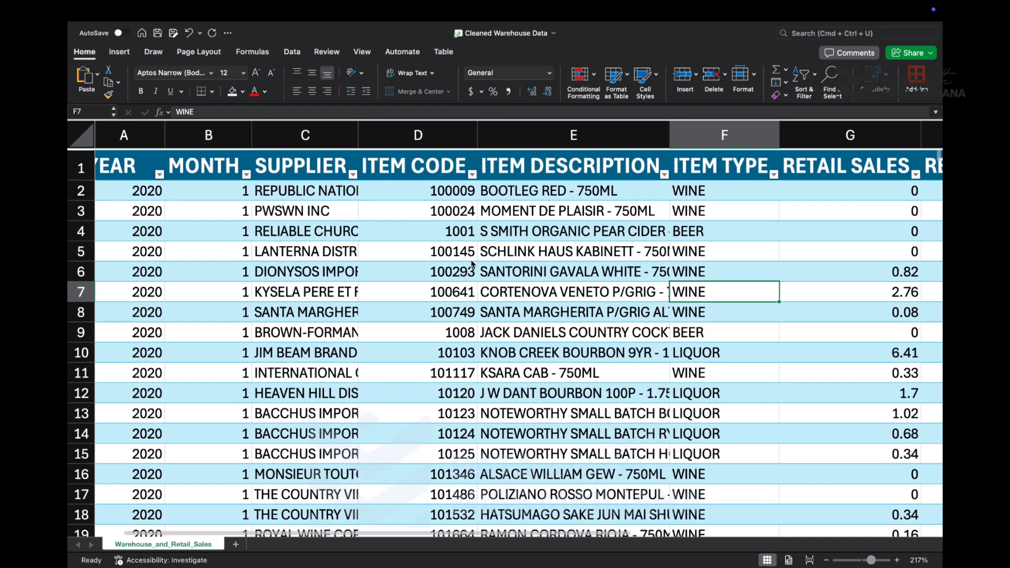
scroll(470, 265, "down", 1)
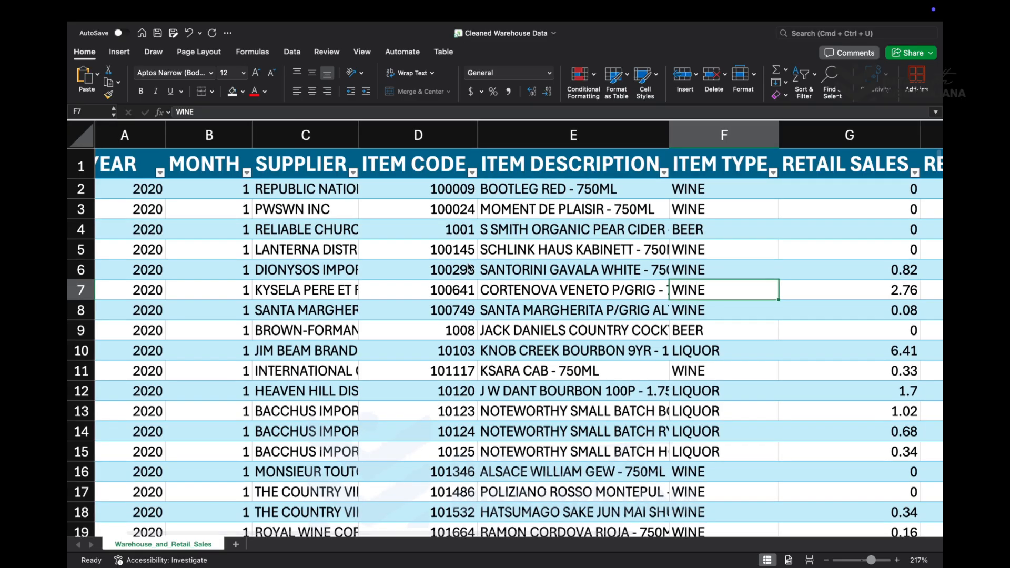
scroll(472, 269, "down", 5)
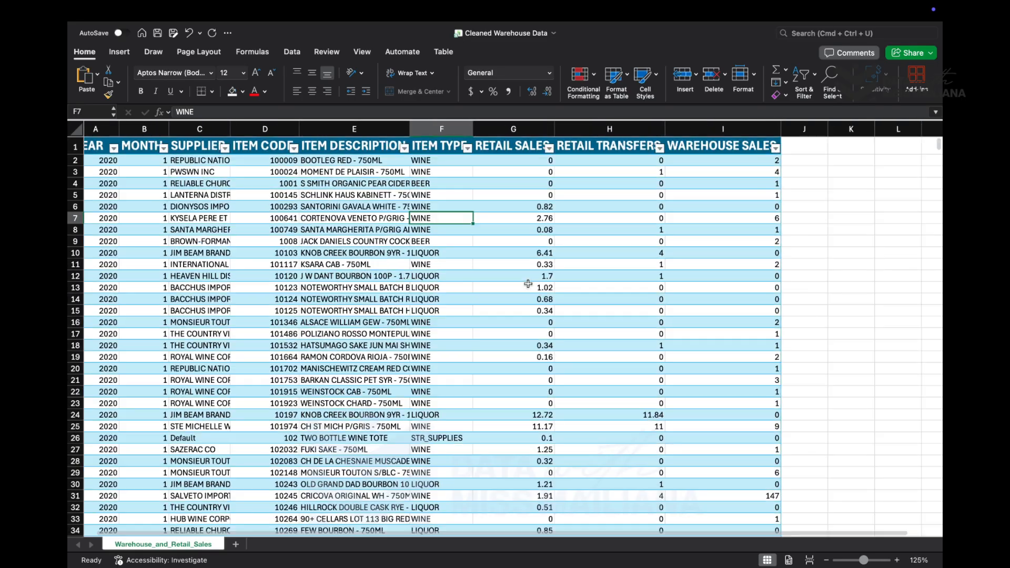
scroll(523, 287, "down", 5)
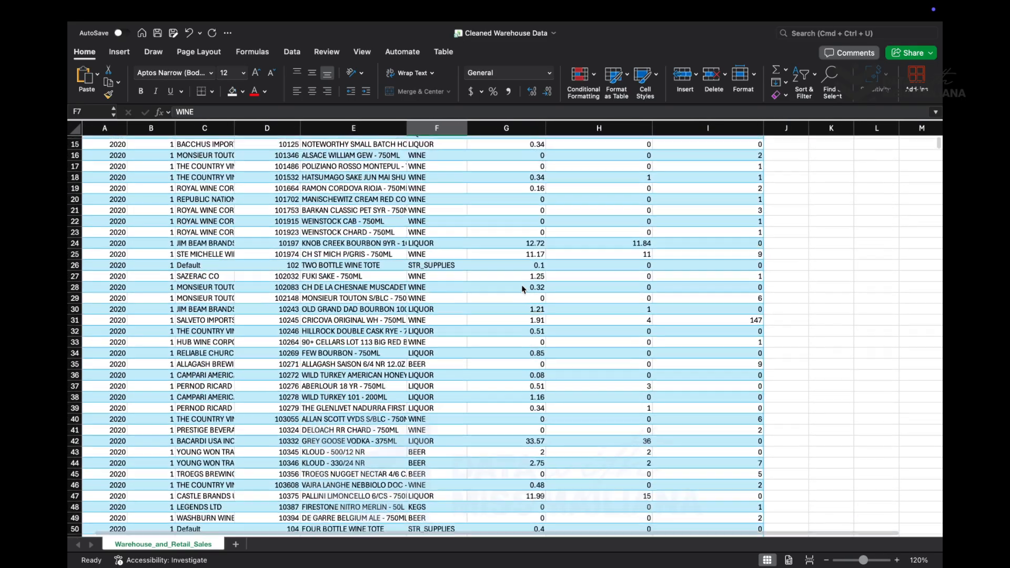
scroll(476, 281, "up", 5)
scroll(476, 274, "left", 1)
scroll(318, 213, "down", 1)
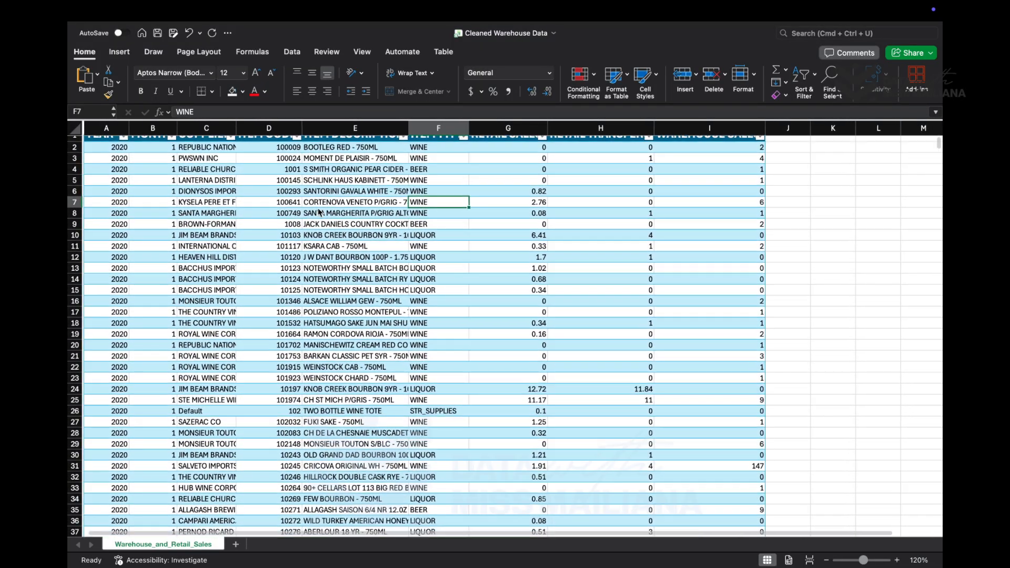
scroll(173, 186, "up", 1)
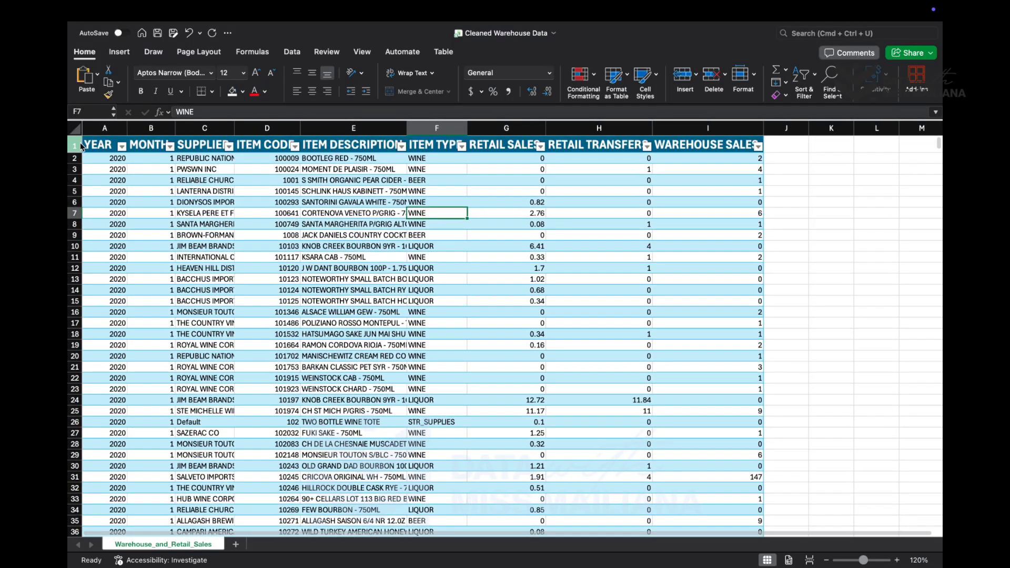
- Freeze the top row of the sheet so the column headers stay in view
left_click(75, 146)
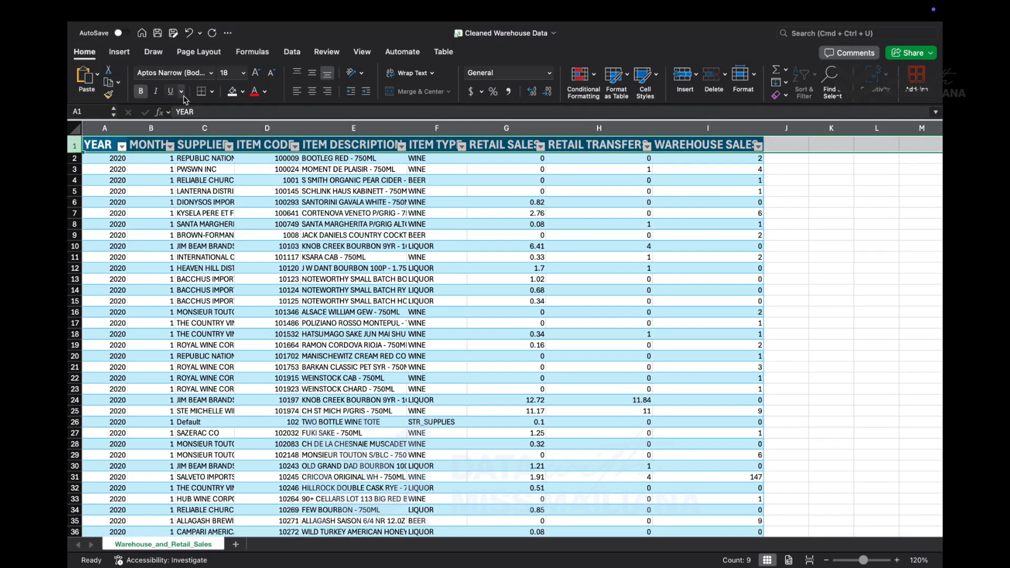
scroll(286, 429, "down", 10)
scroll(440, 141, "up", 10)
left_click(112, 159)
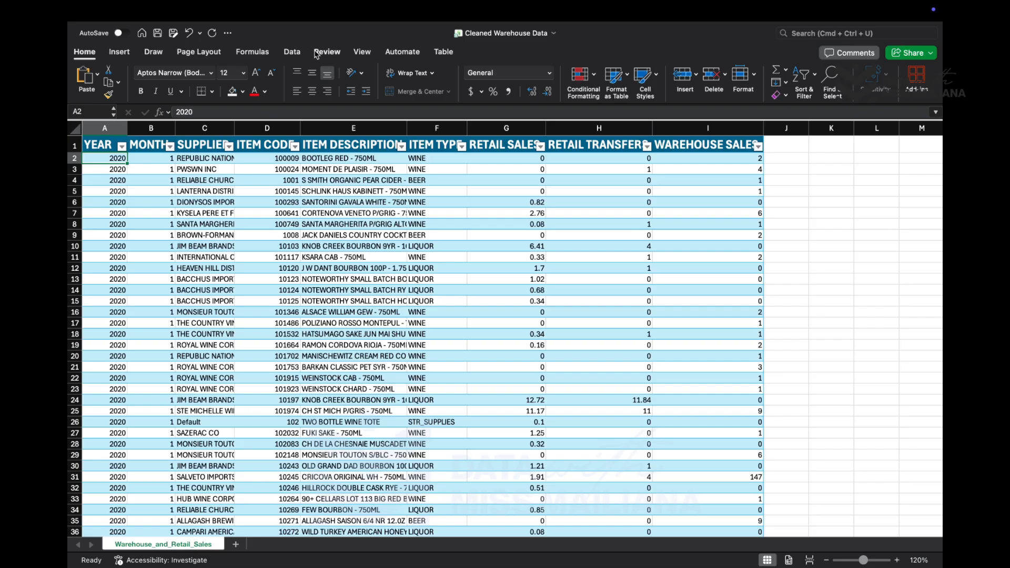
left_click(361, 52)
left_click(697, 74)
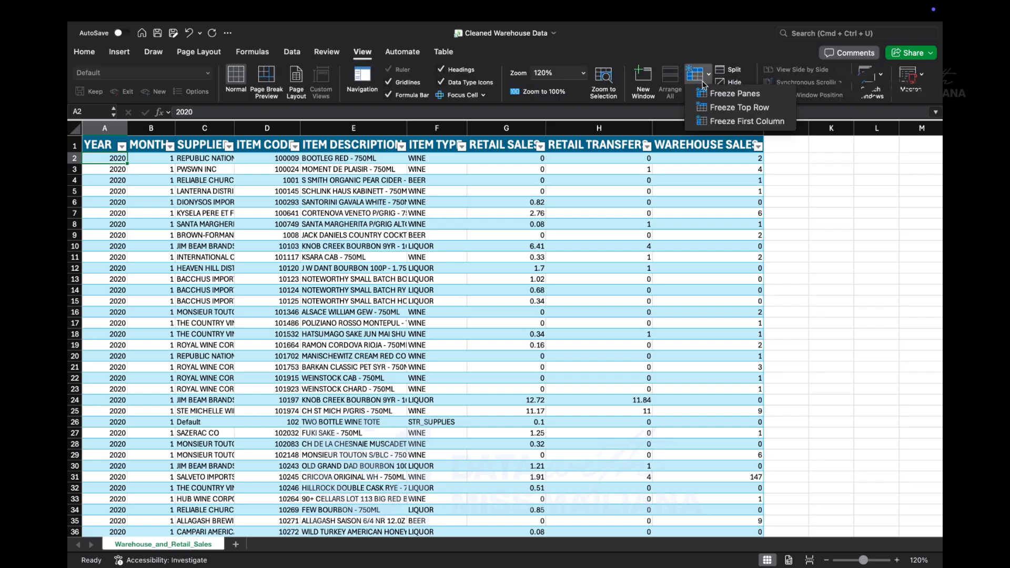
left_click(730, 109)
- Check the frozen header row while moving down the records at different zoom levels
scroll(573, 434, "down", 15)
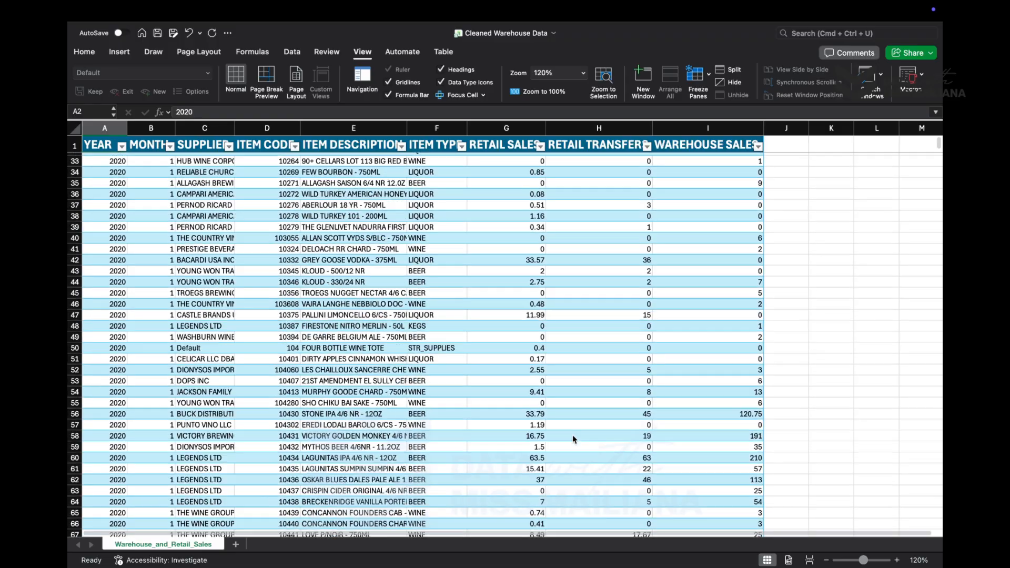
scroll(572, 434, "down", 9)
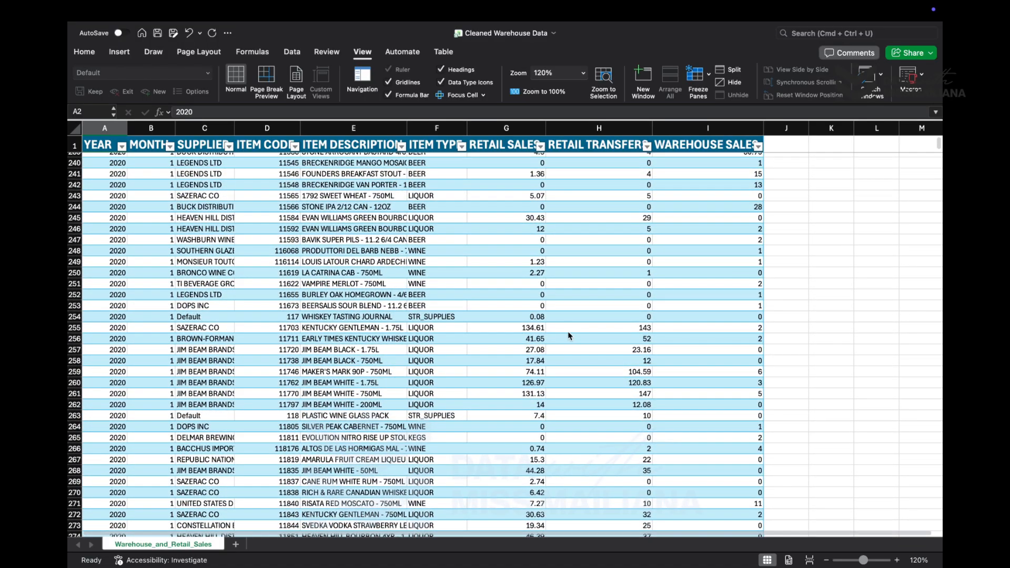
scroll(568, 335, "up", 5)
scroll(570, 342, "down", 10)
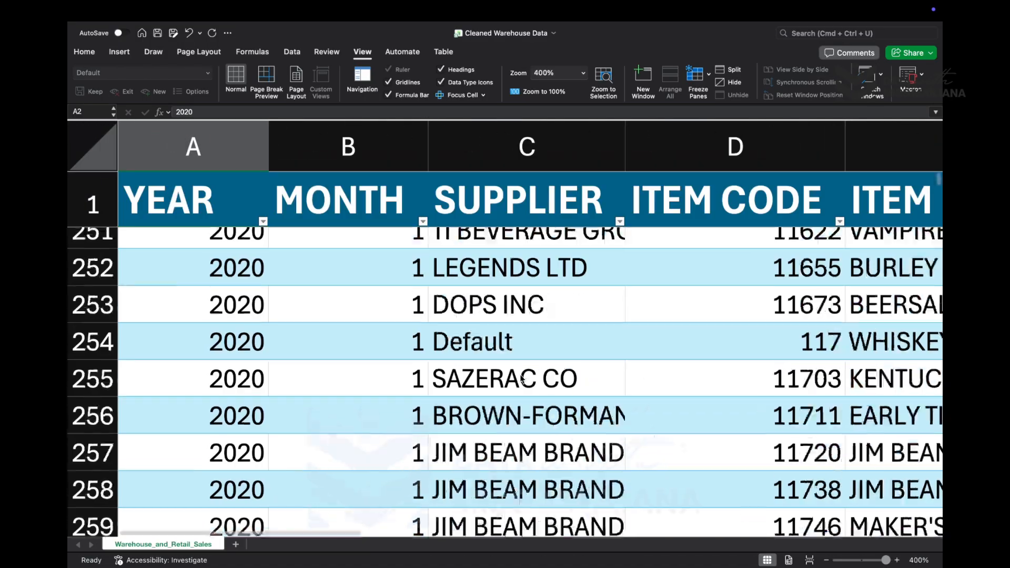
scroll(521, 378, "down", 10)
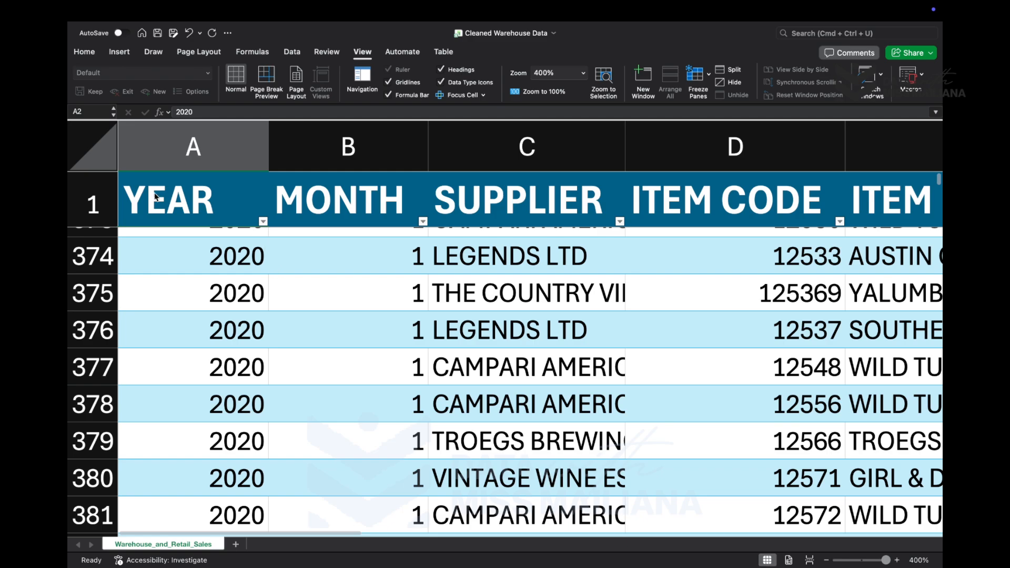
scroll(452, 311, "down", 10)
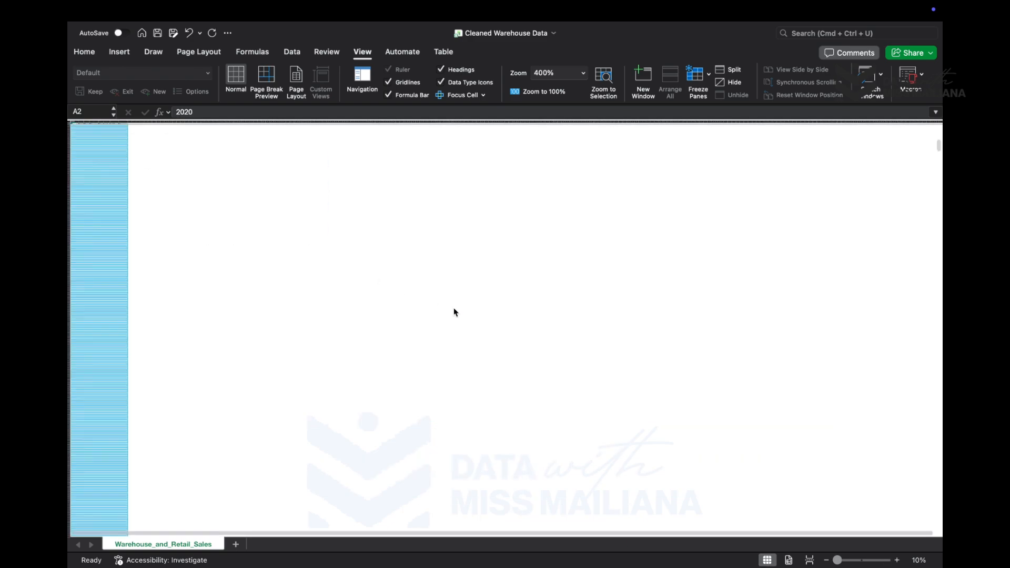
scroll(468, 309, "up", 3)
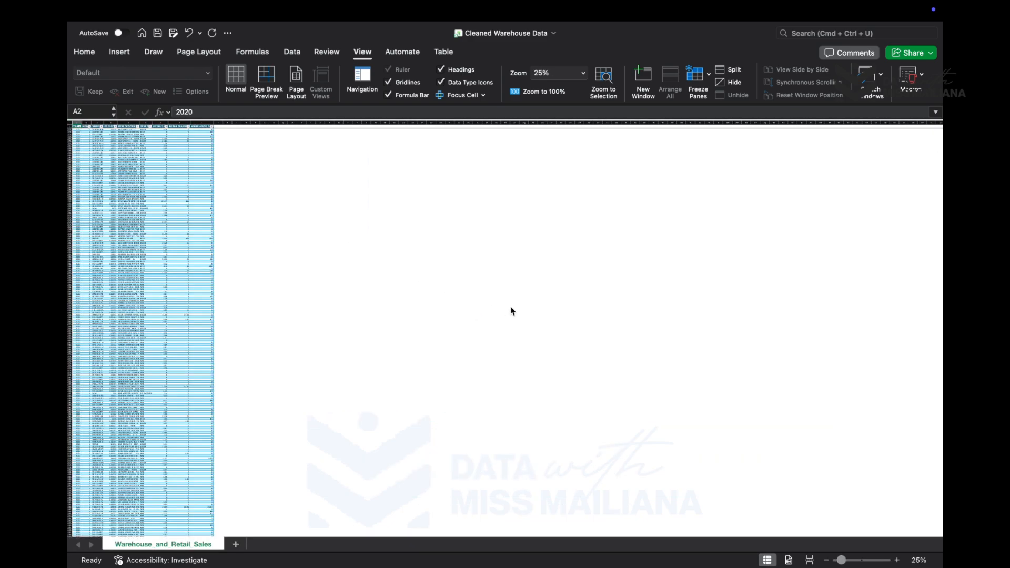
scroll(510, 311, "up", 3)
scroll(270, 324, "up", 3)
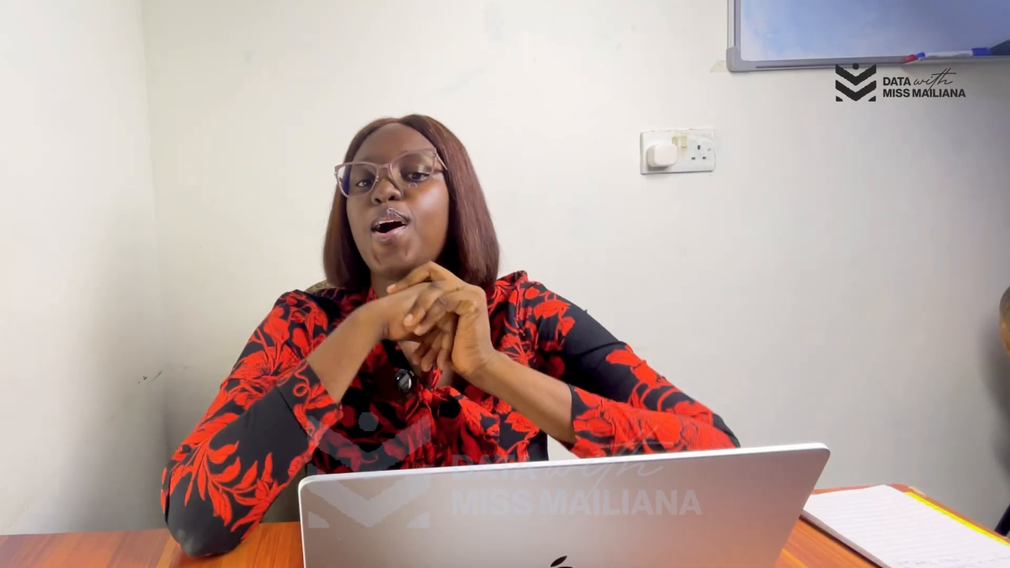